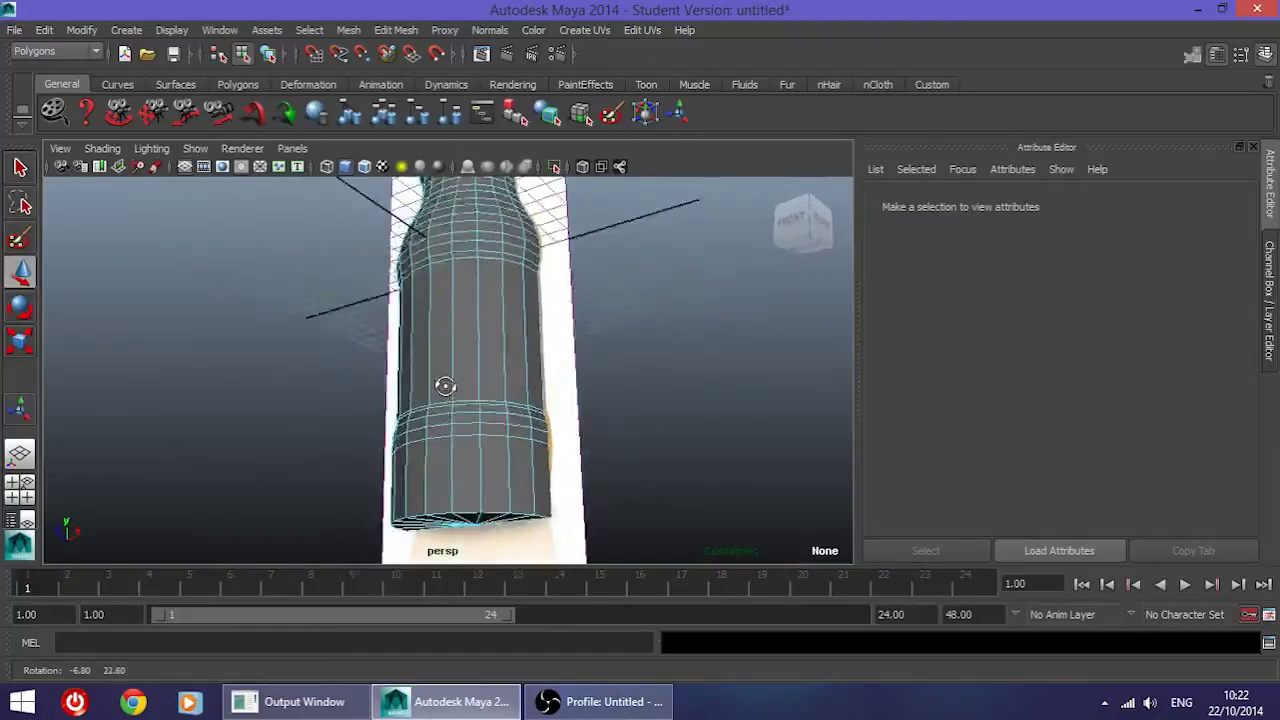
Step: Select only the bottle's bottom cap faces and lower them to about Y -14.51, below the base of the reference image's bottle
left_click_drag(443, 380, 411, 370, "alt")
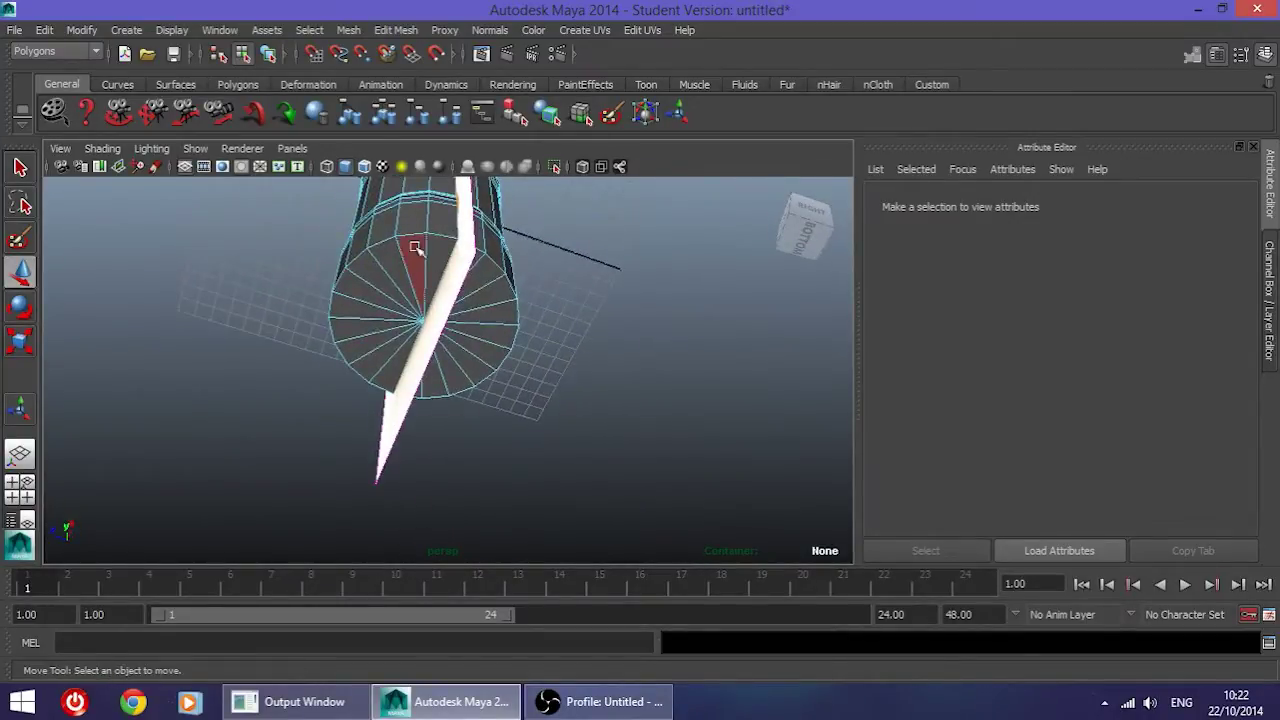
key("space")
key("space")
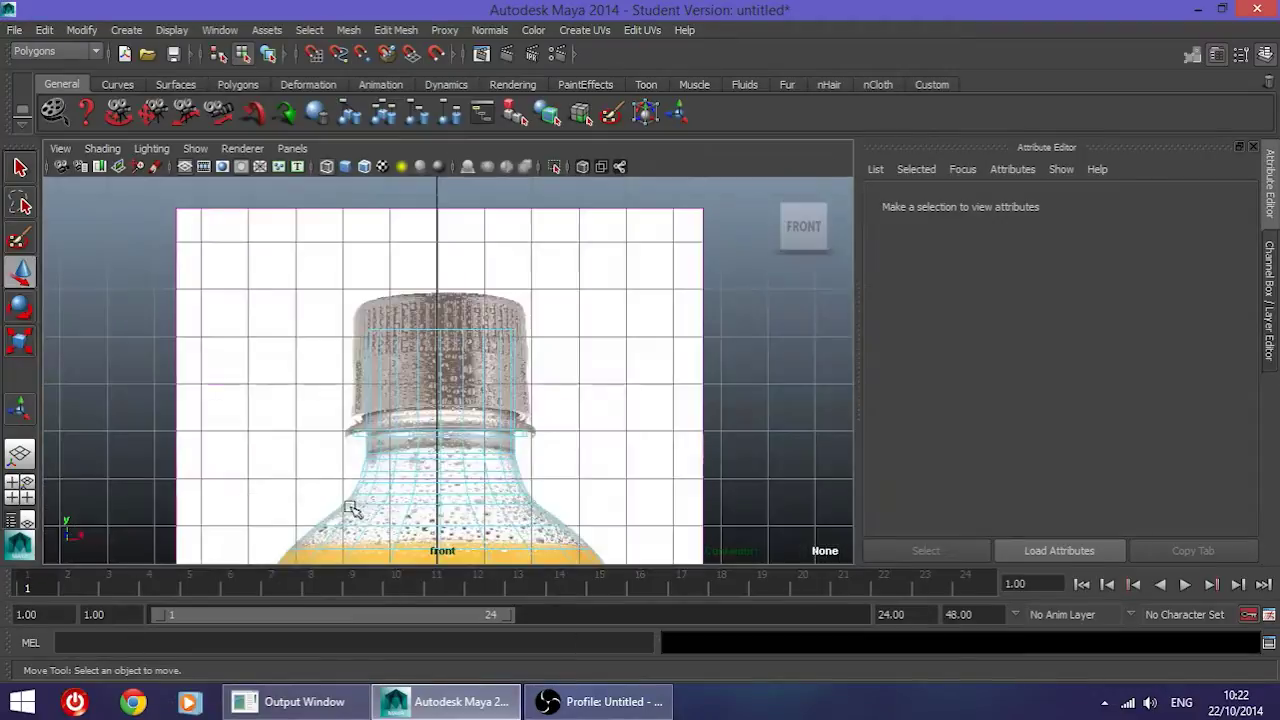
scroll(352, 509, "down", 5)
middle_click_drag(443, 494, 456, 242, "alt")
scroll(447, 468, "up", 5)
middle_click_drag(447, 450, 451, 188, "alt")
left_click_drag(640, 351, 243, 290)
scroll(525, 366, "up", 1)
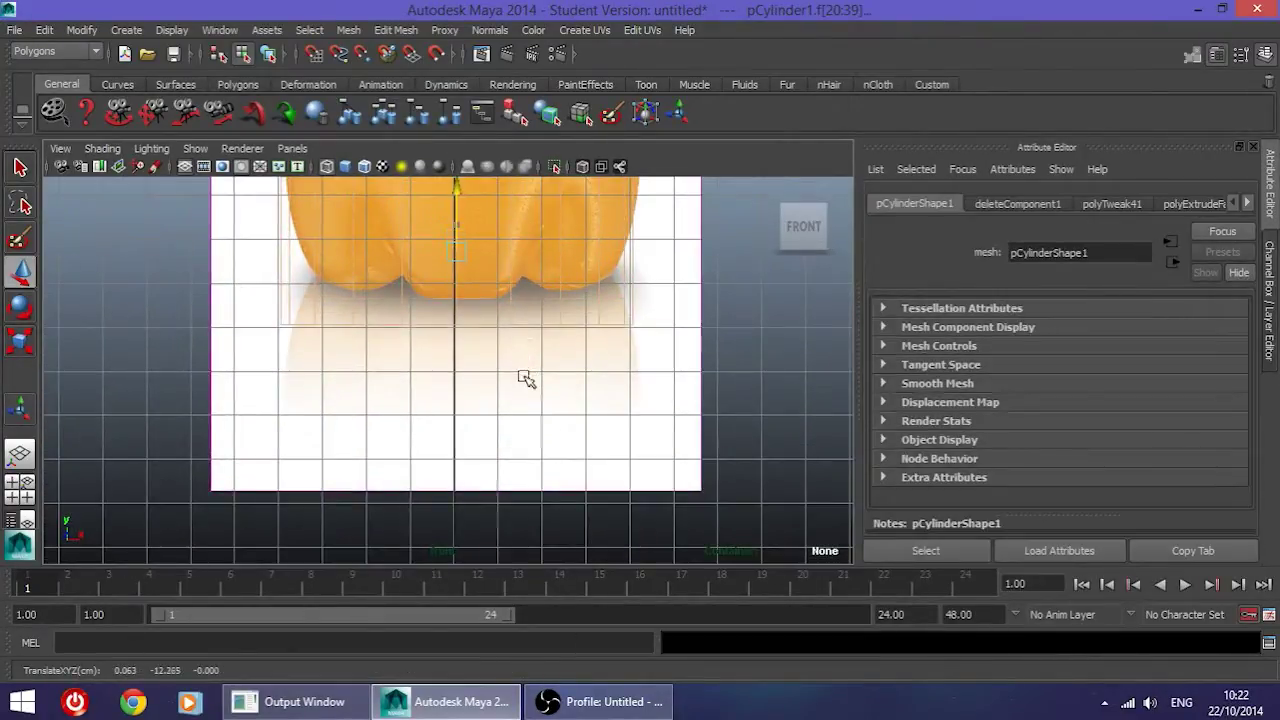
key("ctrl+z")
key("ctrl+z")
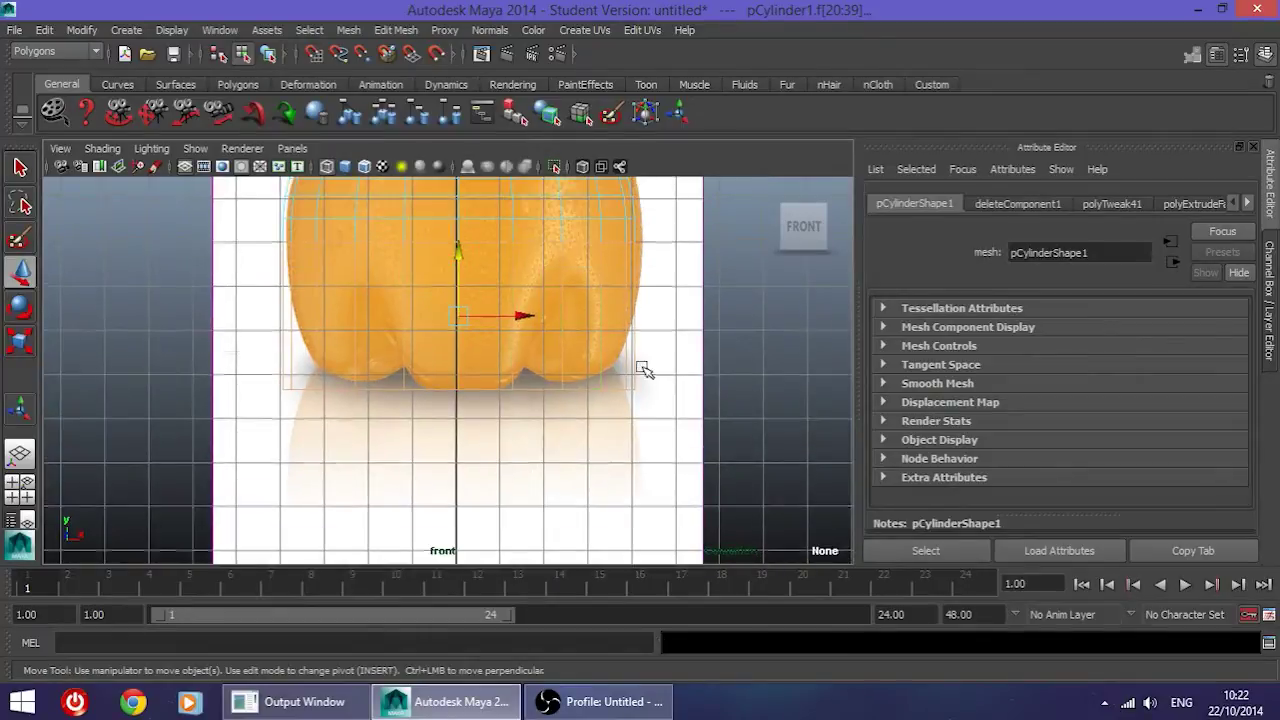
left_click_drag(140, 334, 140, 334, "ctrl")
left_click_drag(455, 322, 453, 325)
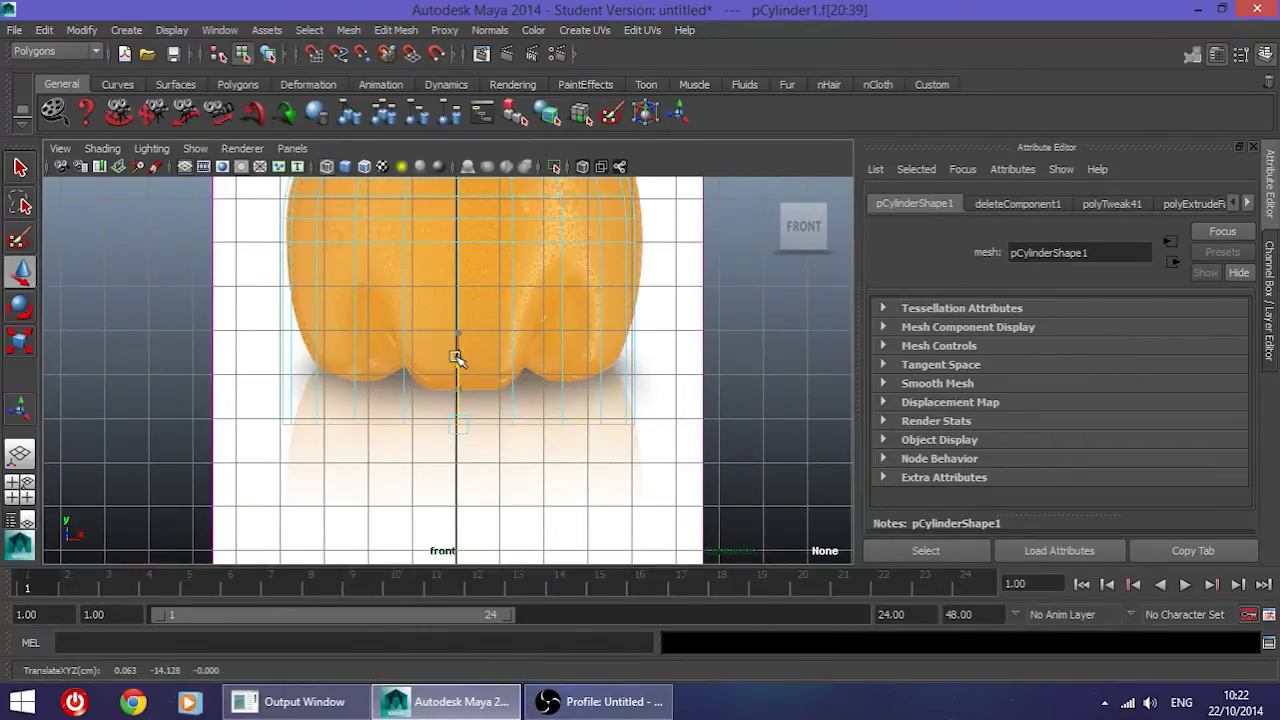
key("space")
key("space")
left_click_drag(480, 400, 511, 450, "alt")
left_click_drag(469, 395, 469, 399)
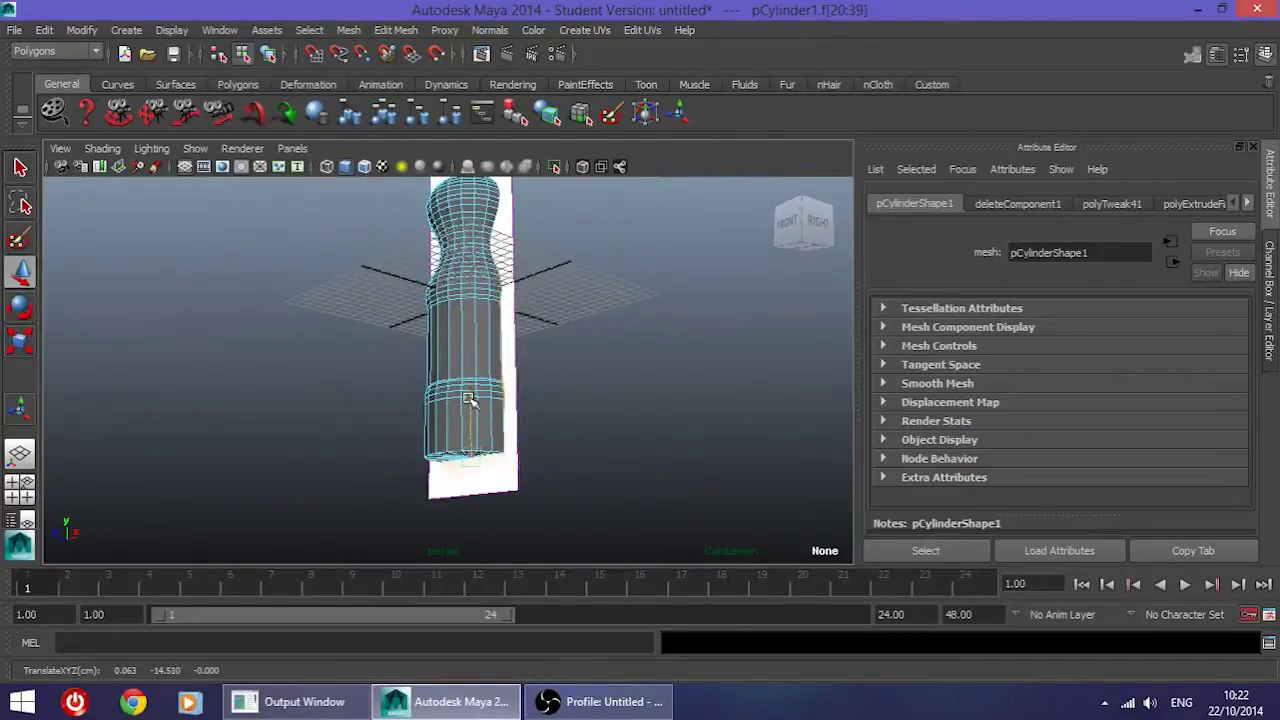
Step: Extrude the bottom cap faces and scale the extrusion uniformly inward to a central disc about a third of the base's width
left_click_drag(470, 399, 427, 330, "alt")
scroll(467, 351, "up", 4)
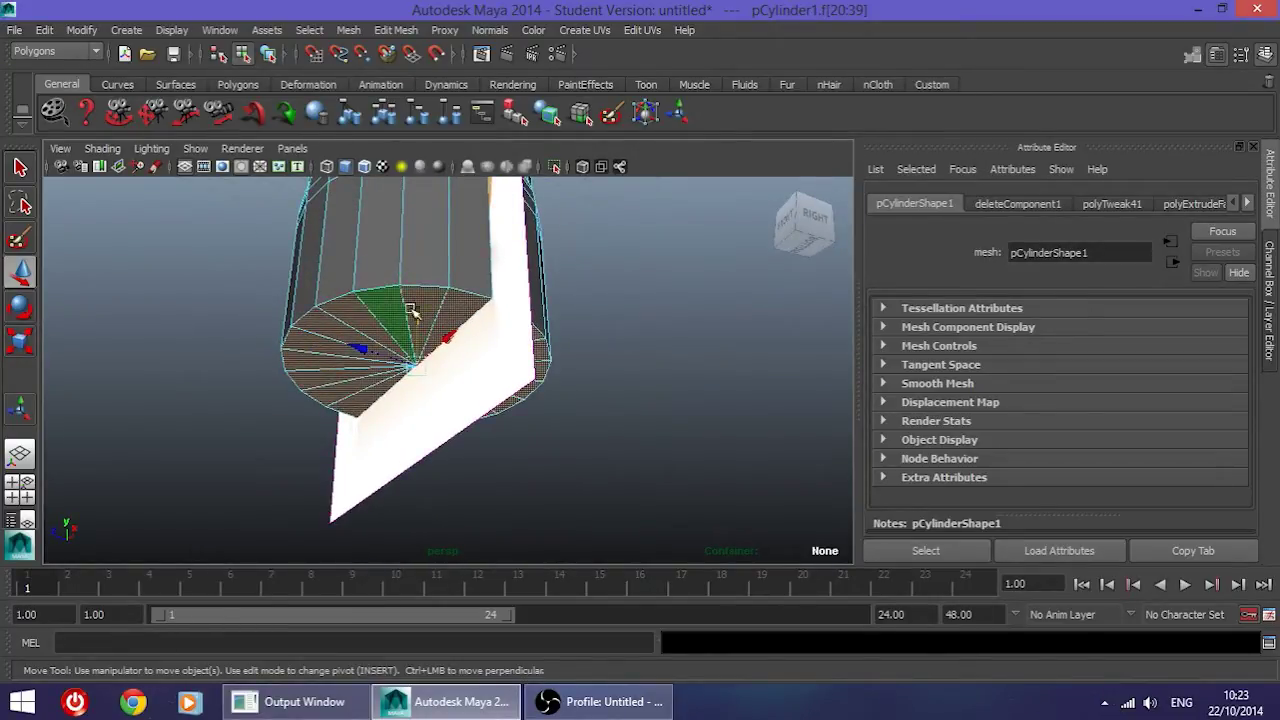
left_click_drag(424, 358, 414, 292, "alt")
scroll(437, 397, "up", 3)
middle_click_drag(414, 292, 606, 389, "alt")
scroll(437, 397, "up", 5)
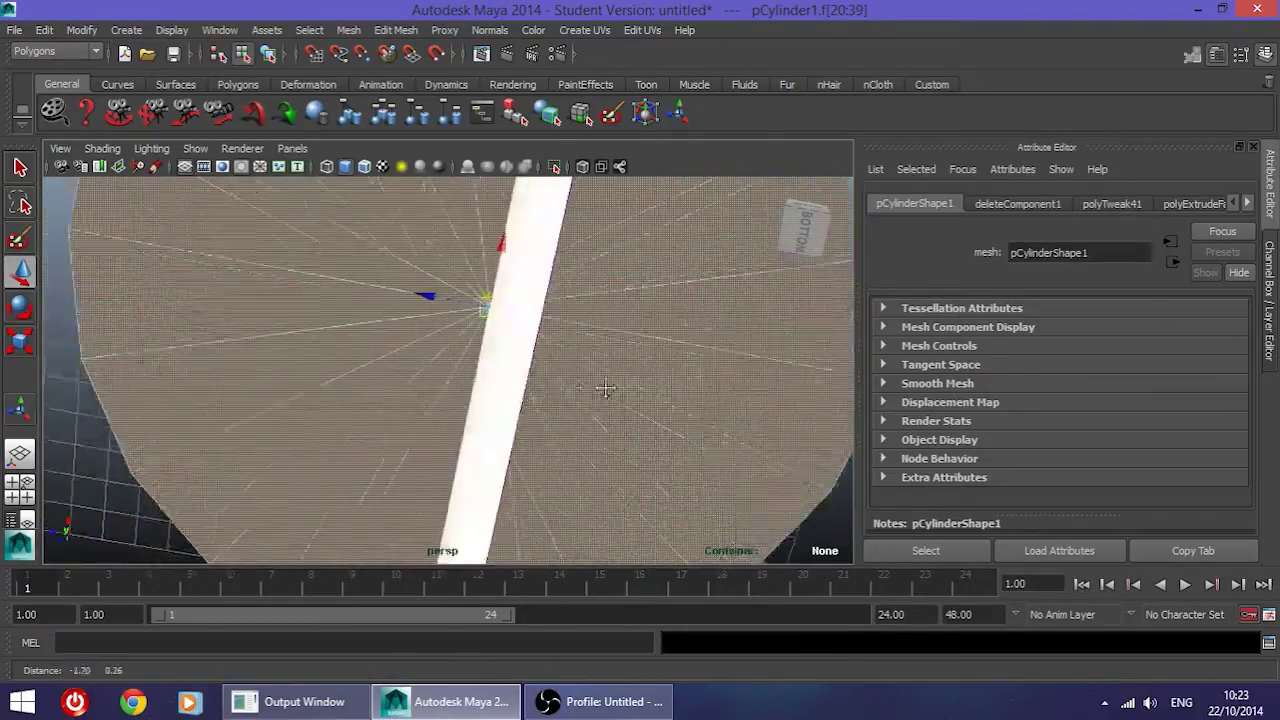
right_click_drag(605, 390, 587, 378, "alt")
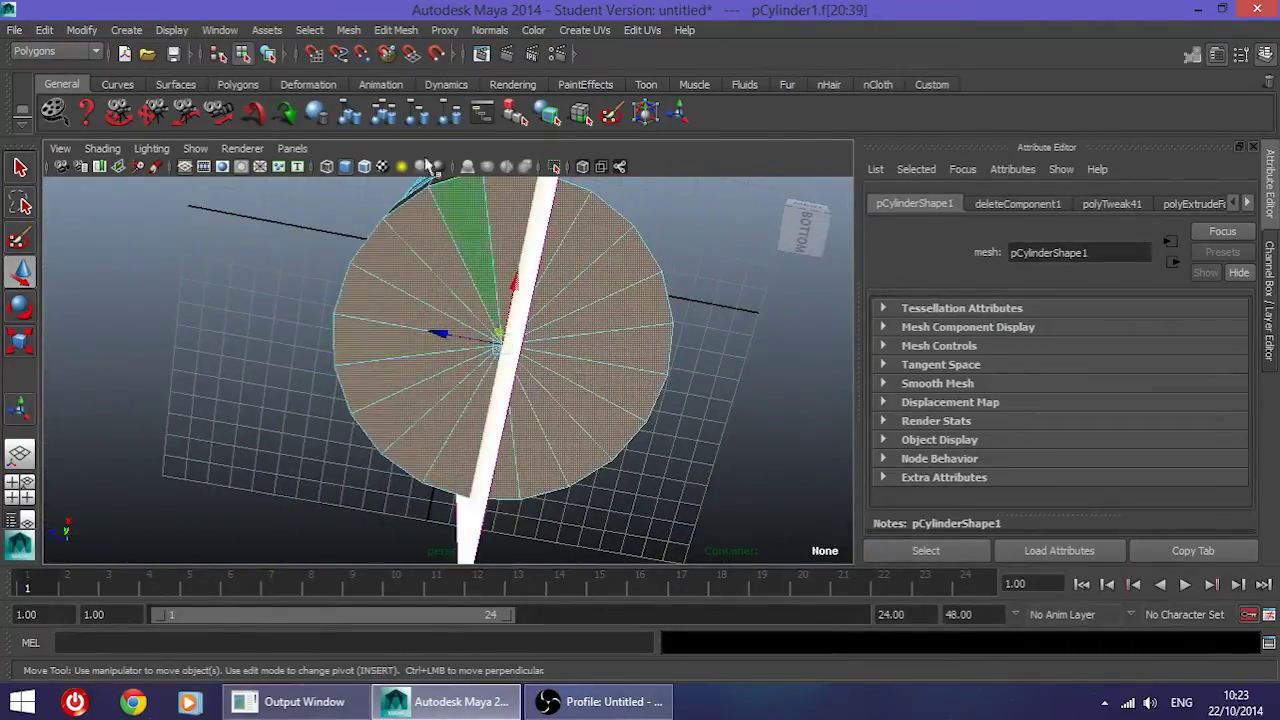
left_click(402, 30)
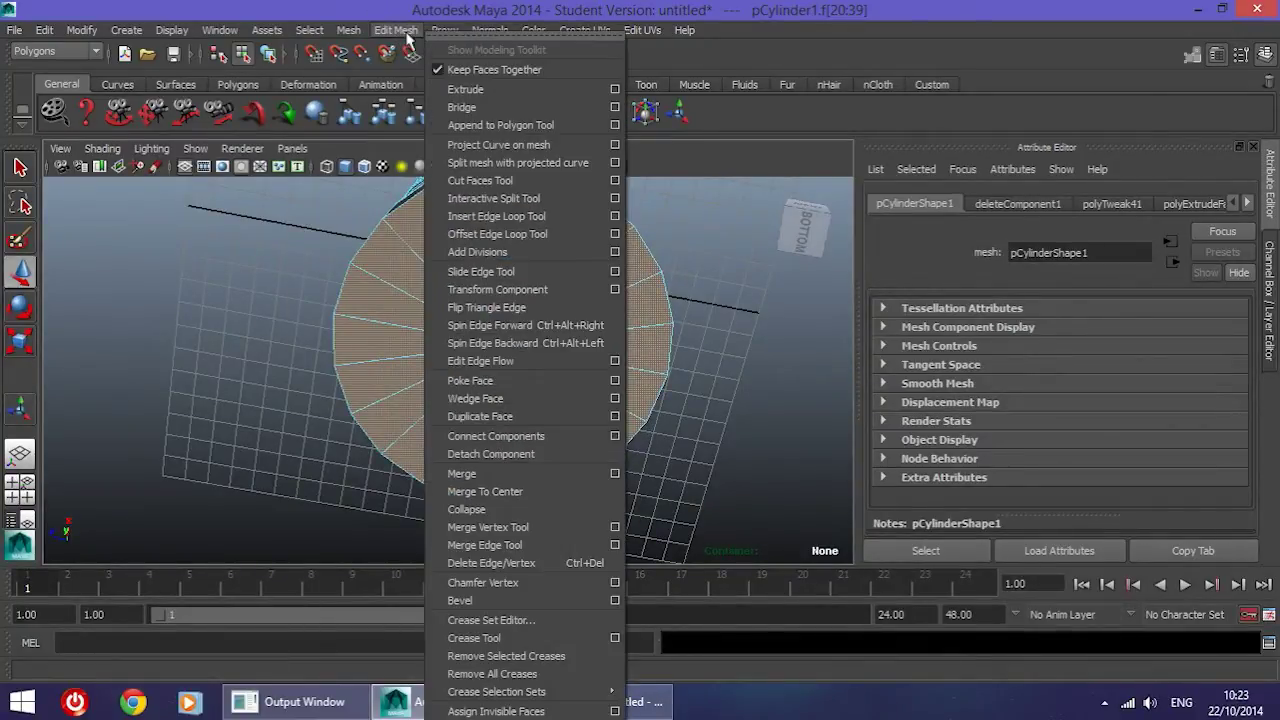
left_click(475, 89)
key("r")
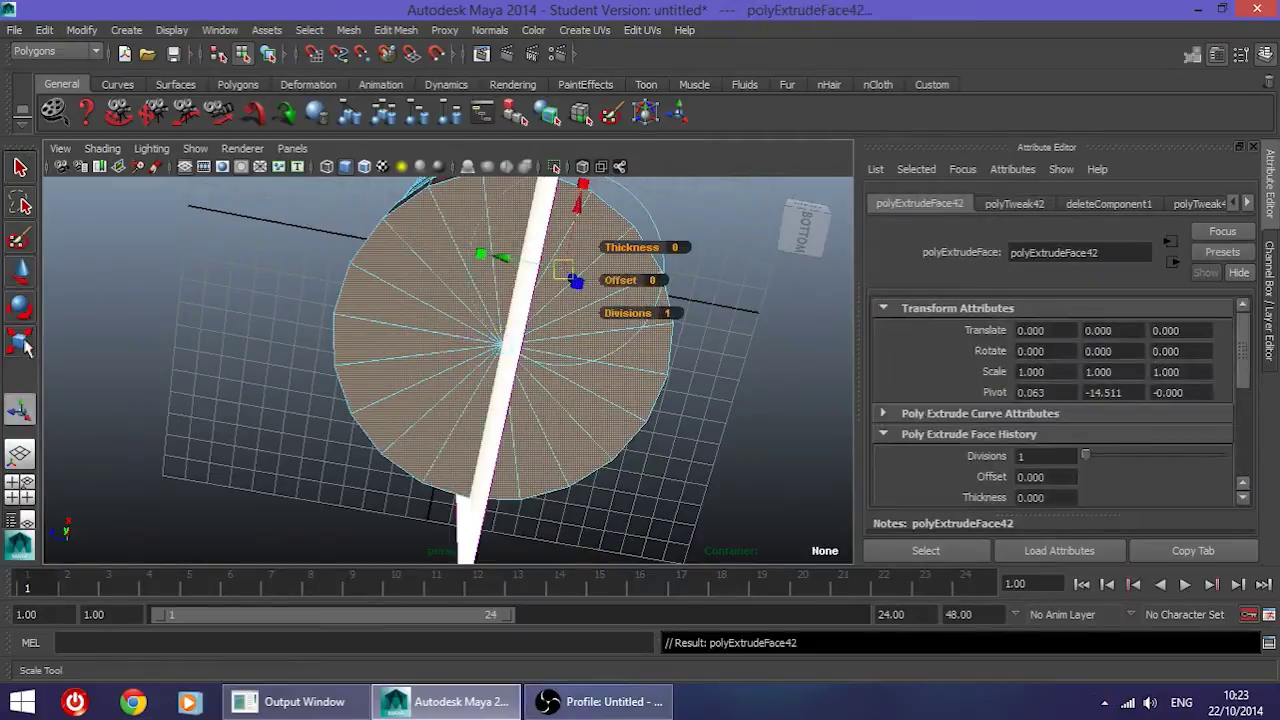
left_click_drag(497, 345, 348, 298)
left_click_drag(540, 347, 500, 338, "alt")
scroll(501, 340, "up", 2)
middle_click_drag(503, 341, 476, 390, "alt")
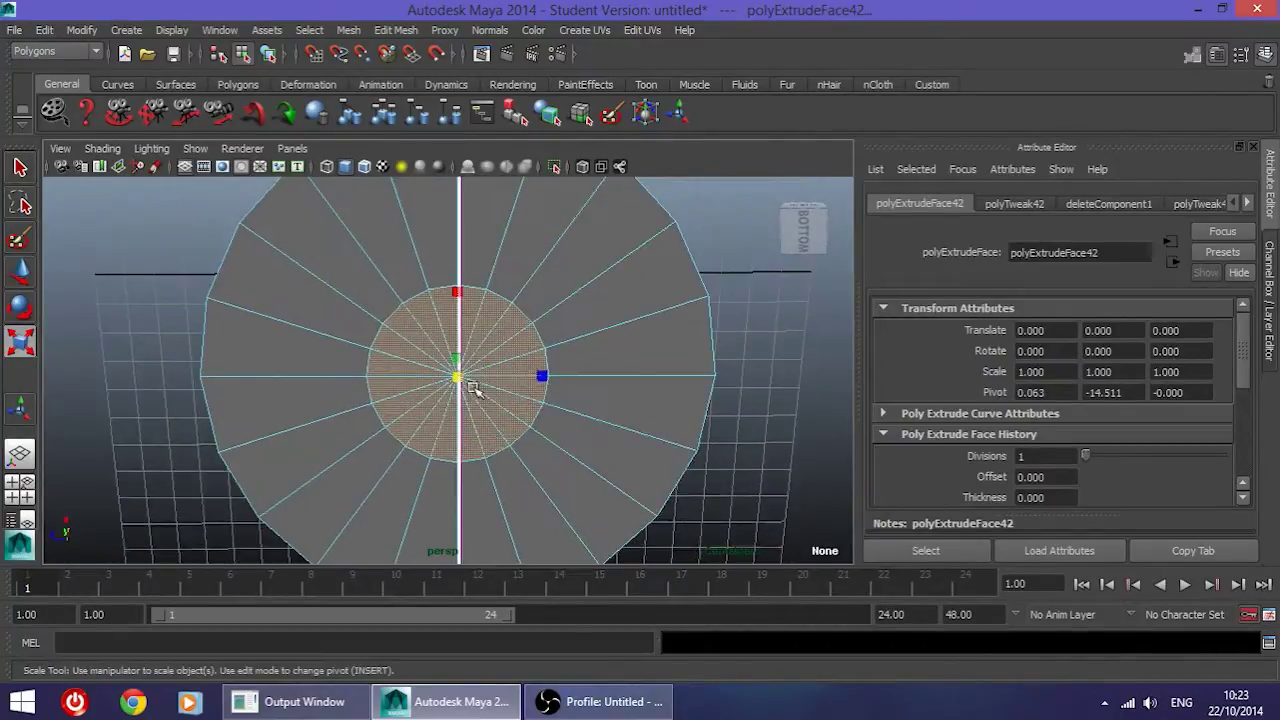
Step: Extrude the central disc faces again and scale them inward to about 0.4, forming a smaller concentric ring
left_click(396, 29)
left_click(450, 87)
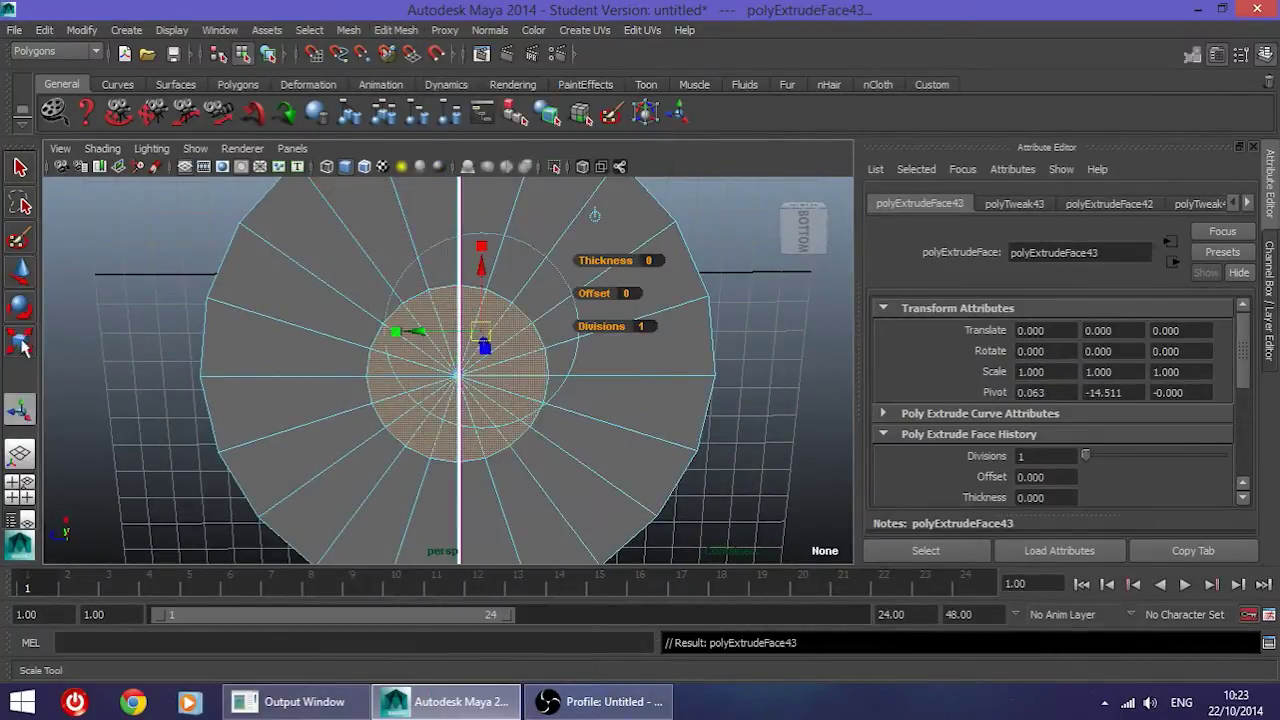
left_click_drag(440, 368, 402, 377)
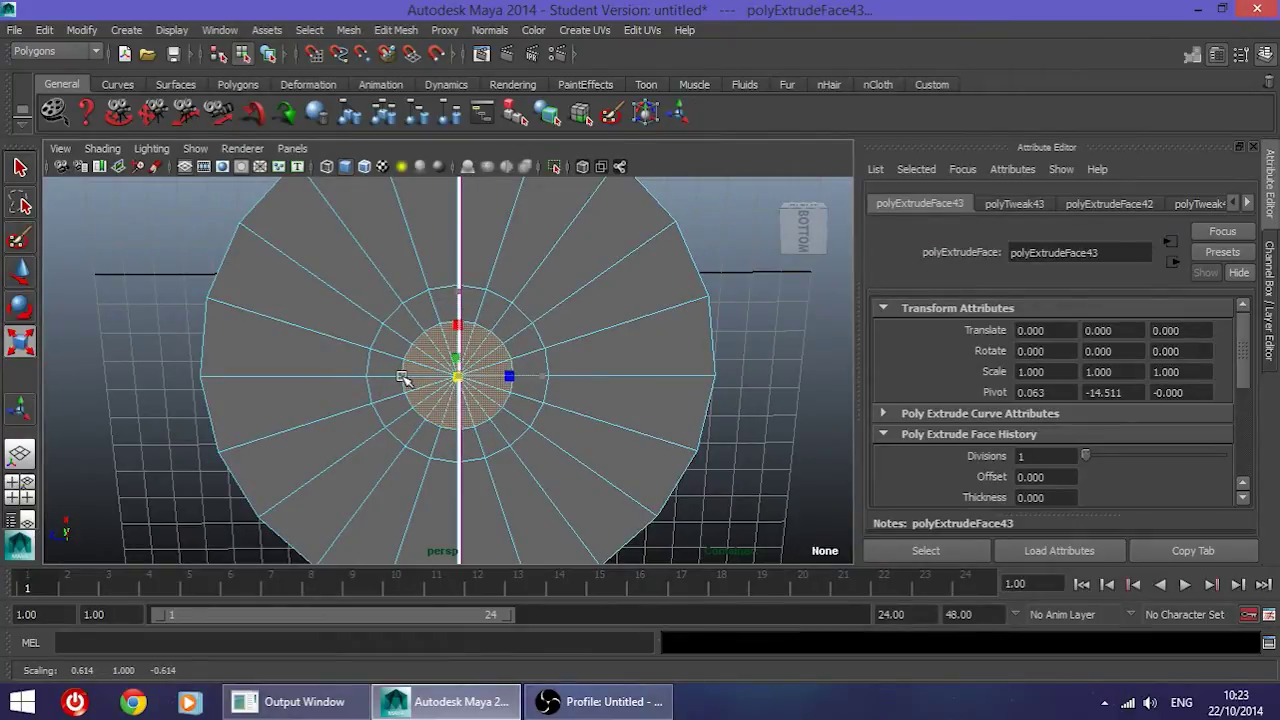
left_click_drag(399, 377, 385, 377)
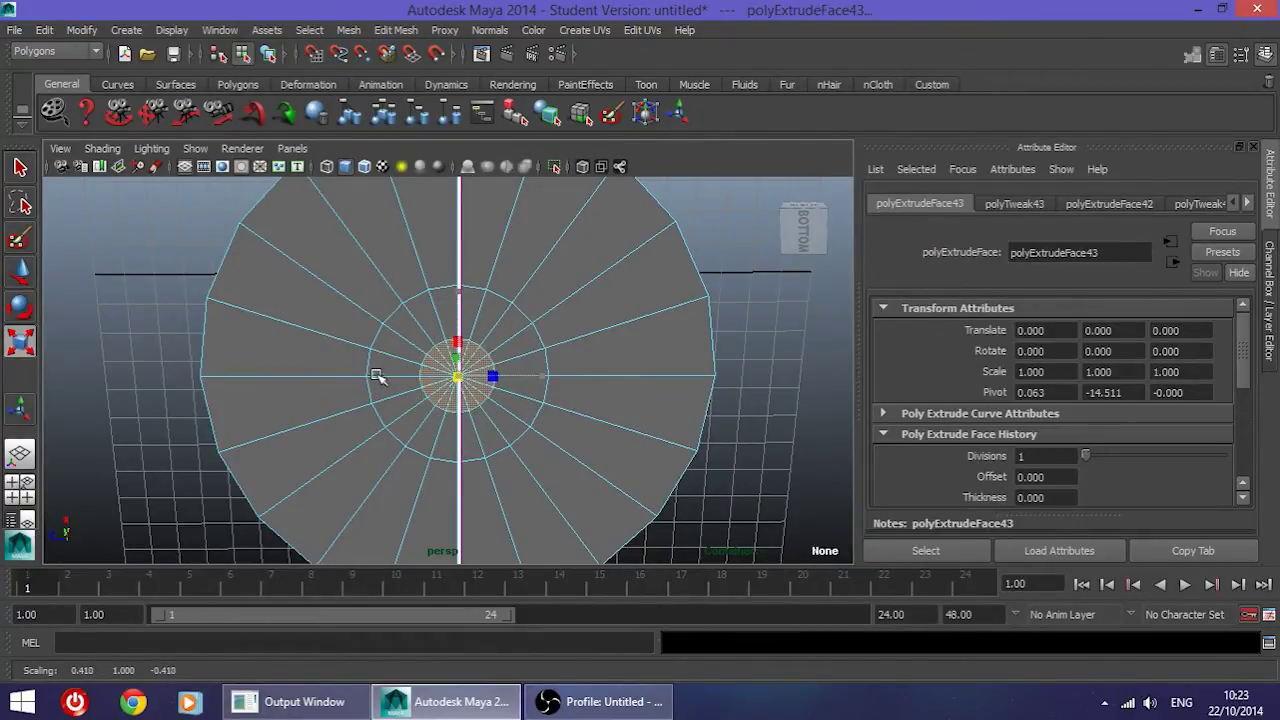
Step: Select the edge loop of the outer inset ring on the base and scale it inward in two passes, closer to the inner ring
right_click_drag(410, 292, 417, 278)
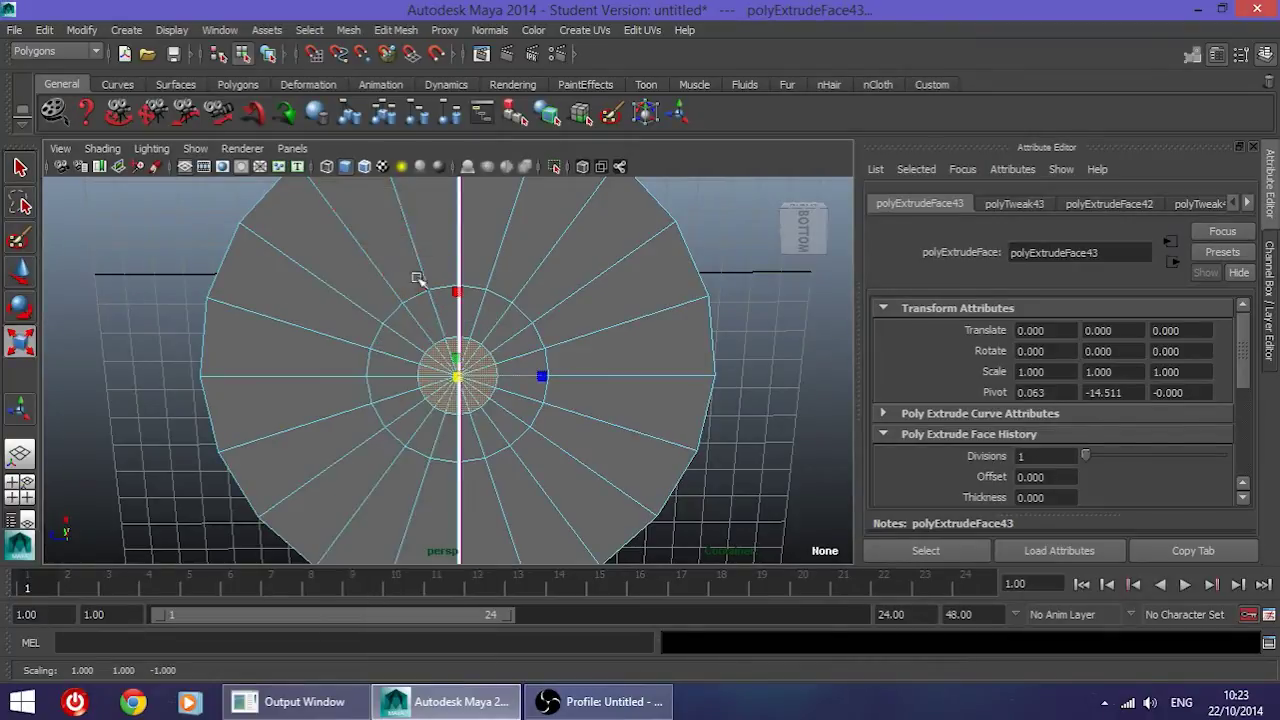
double_click(423, 292)
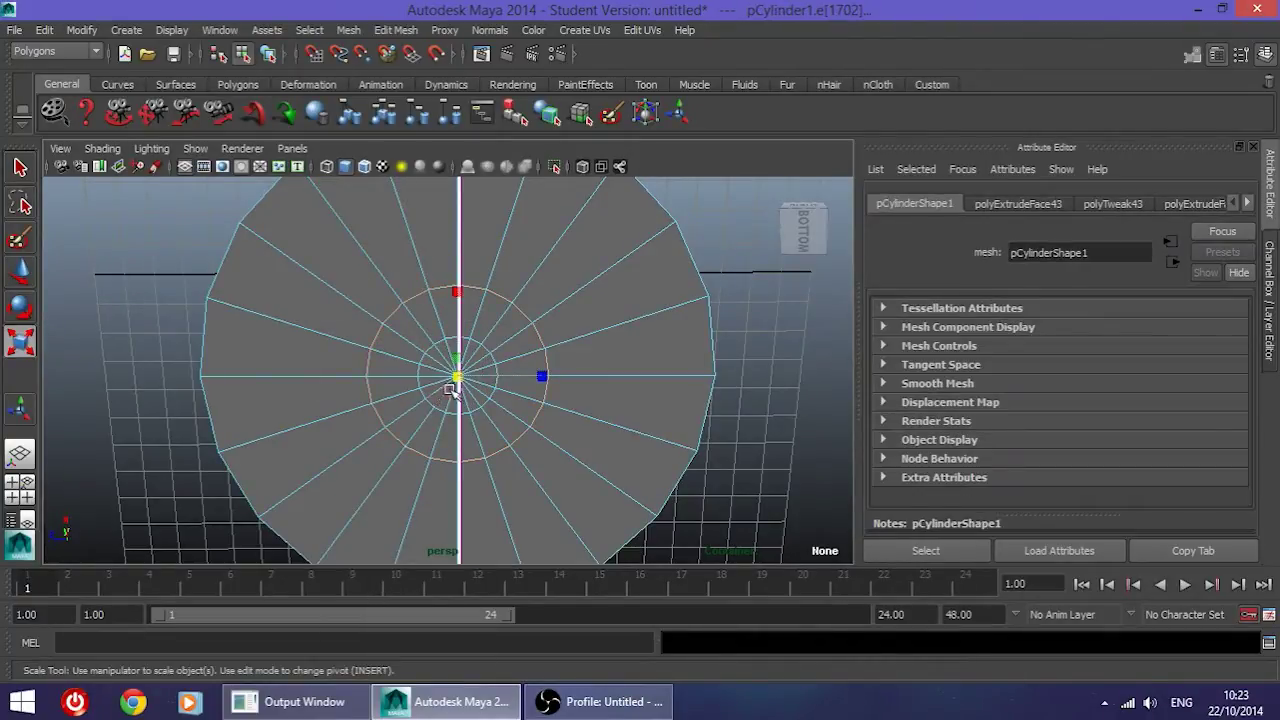
left_click_drag(460, 378, 432, 378)
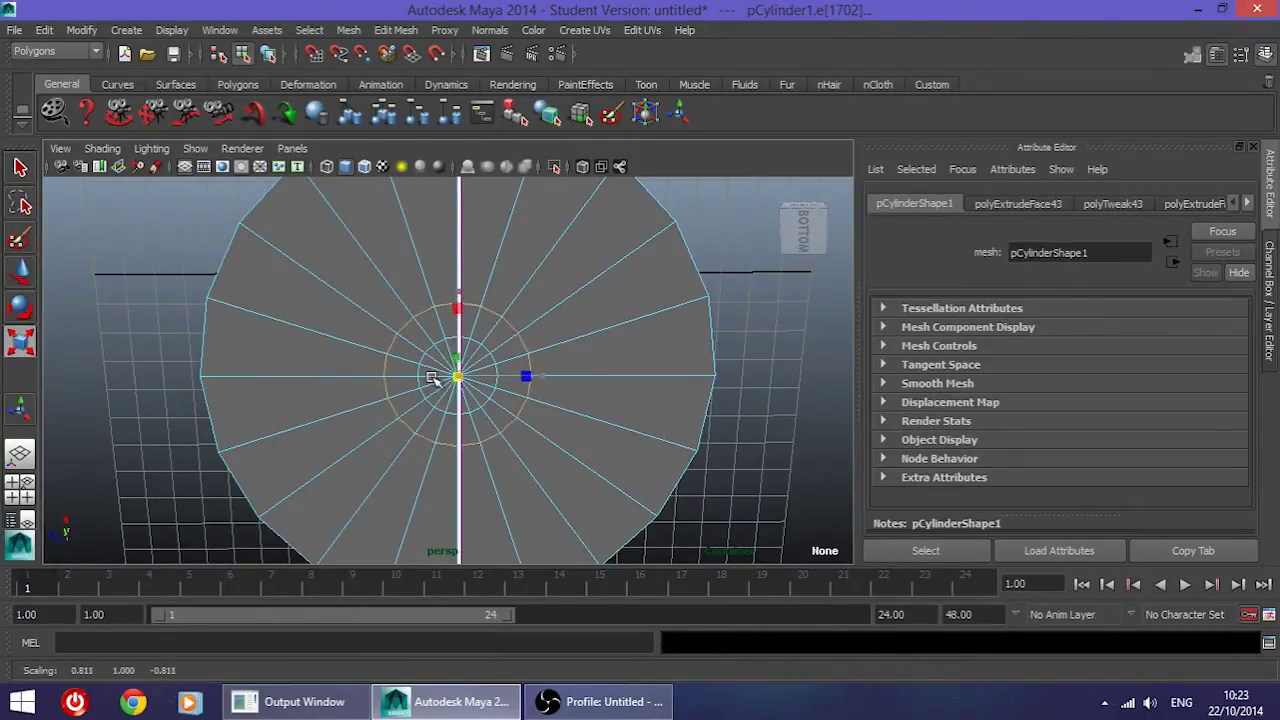
right_click_drag(410, 314, 416, 310)
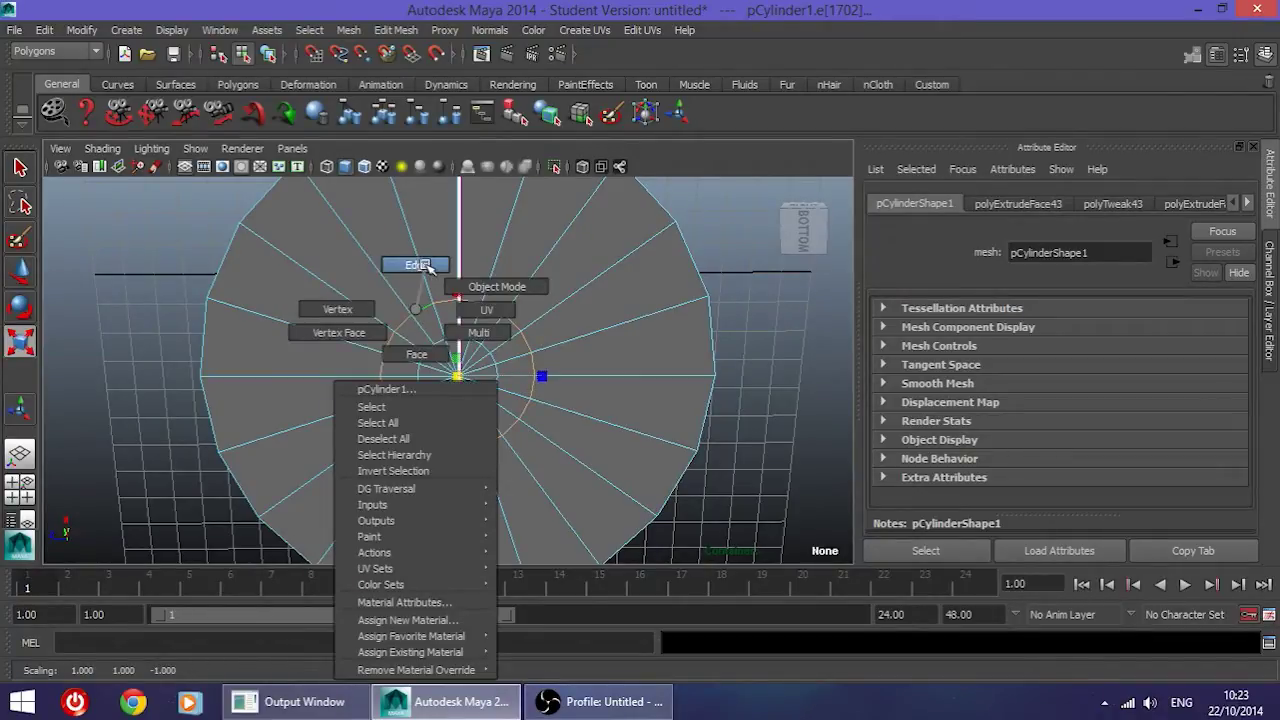
right_click_drag(416, 310, 417, 311)
left_click_drag(459, 379, 468, 380)
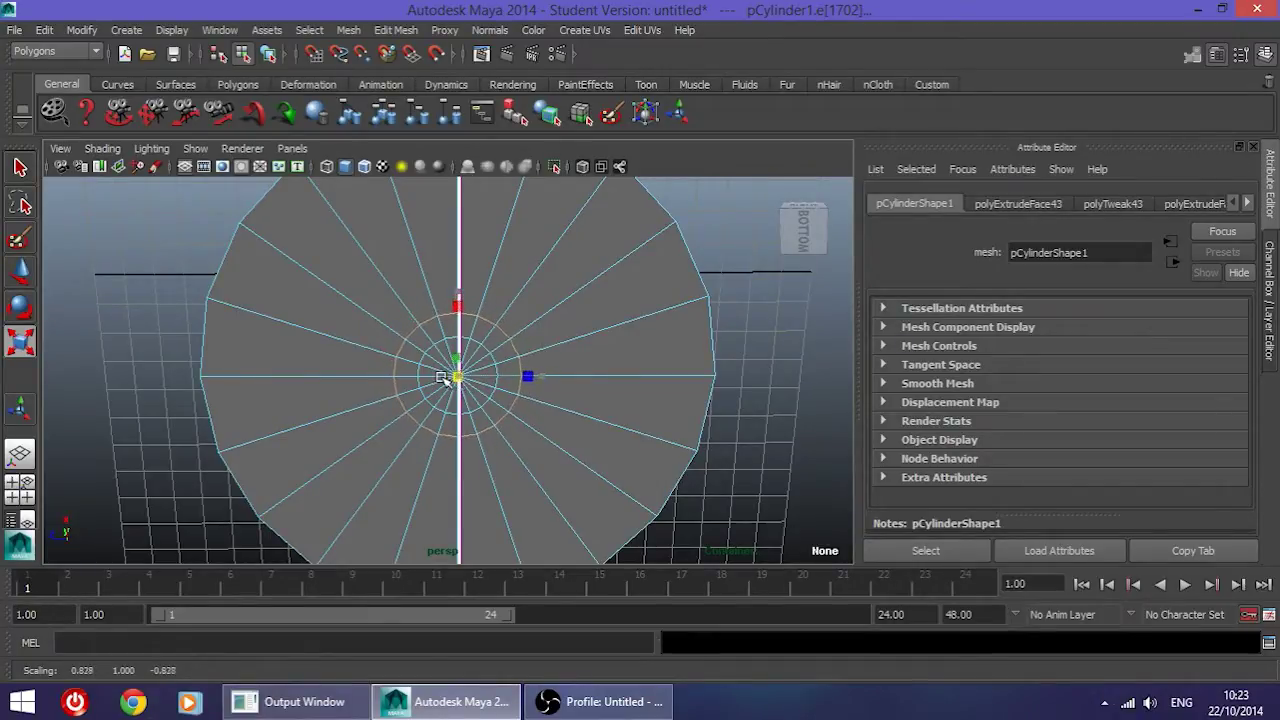
Step: Select all faces within the outer inset ring at the base's centre and raise them to about Y -13.6 to form a recess
left_click_drag(527, 371, 494, 305, "alt")
right_click_drag(459, 345, 448, 315)
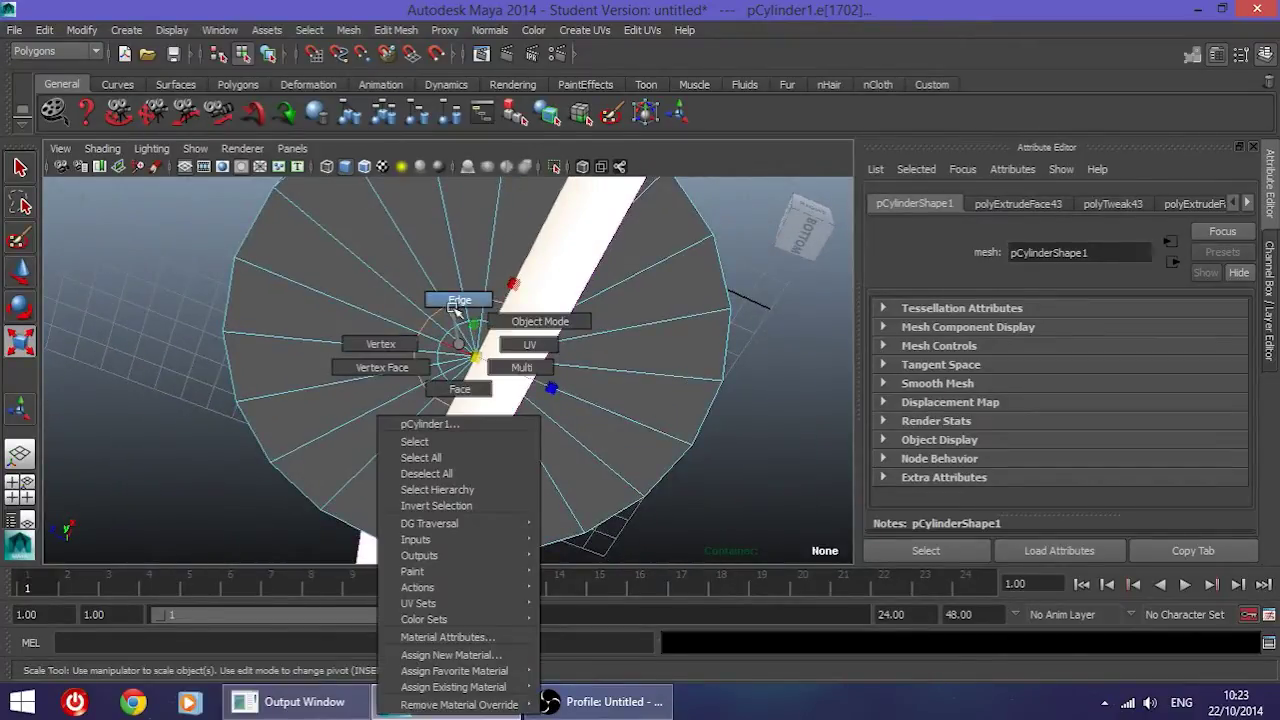
right_click_drag(445, 378, 446, 383)
middle_click_drag(446, 378, 482, 335, "alt")
scroll(431, 317, "up", 5)
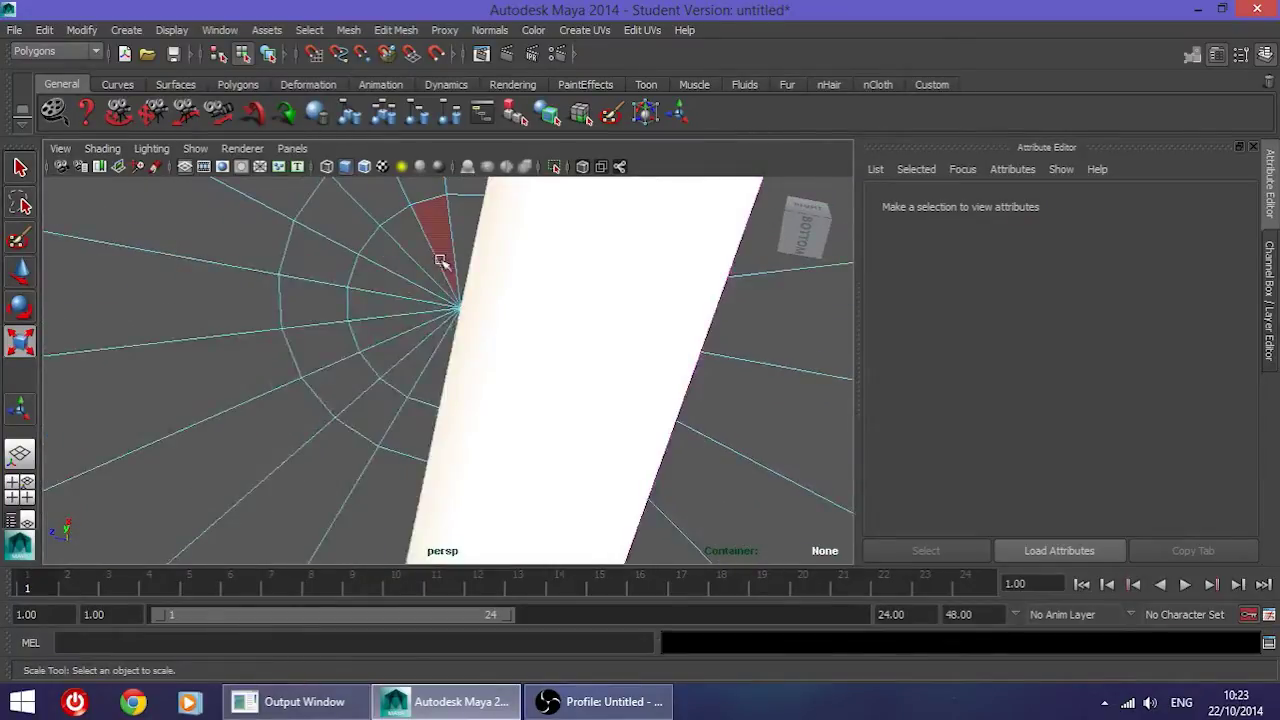
middle_click_drag(440, 260, 434, 365, "alt")
left_click(460, 310)
left_click(400, 322, "shift")
left_click(356, 348, "shift")
left_click(316, 372, "shift")
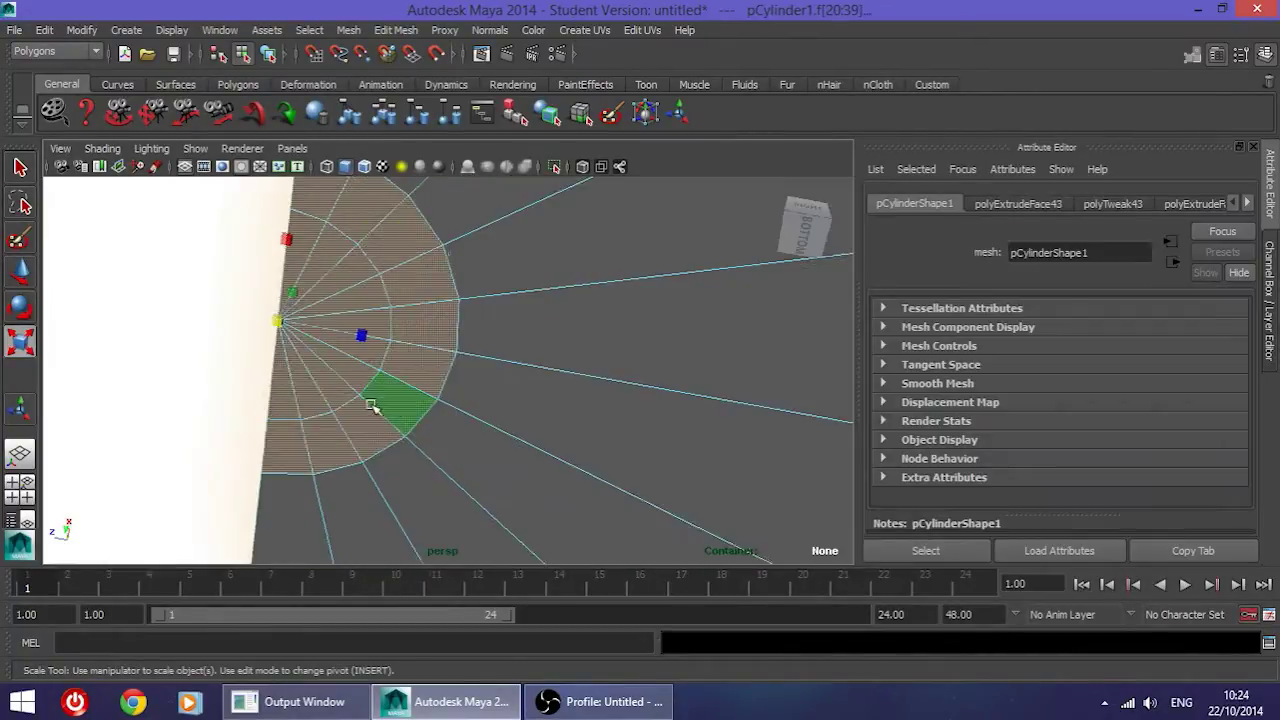
middle_click_drag(369, 403, 489, 406, "alt")
left_click_drag(488, 405, 478, 416, "alt")
middle_click_drag(478, 416, 477, 345, "alt")
left_click(20, 271)
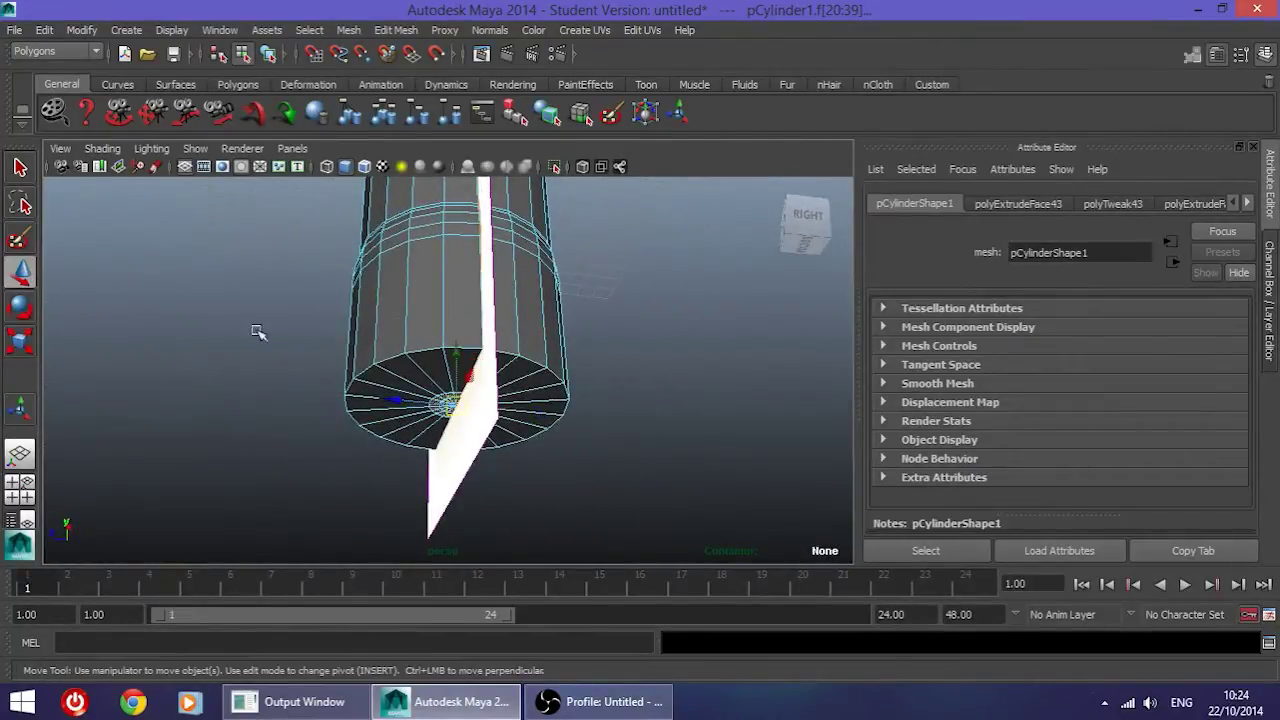
scroll(412, 356, "up", 5)
left_click_drag(463, 388, 508, 442, "alt")
key("space")
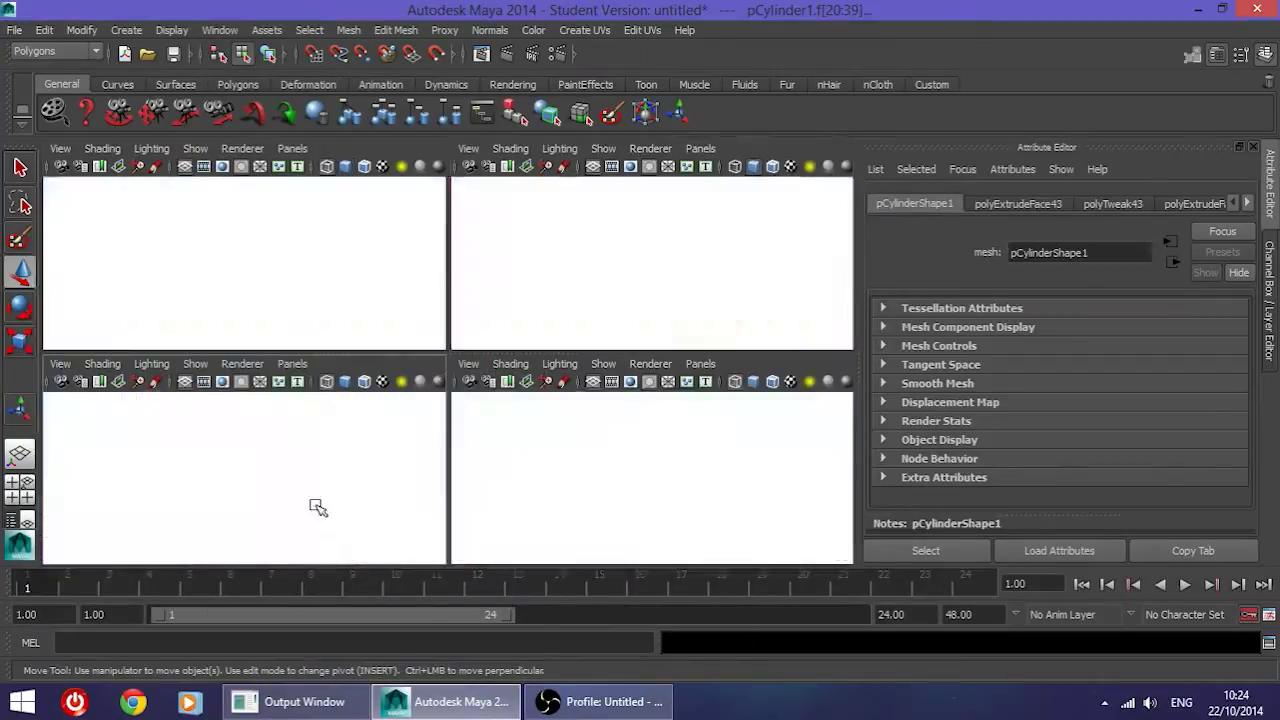
key("space")
left_click_drag(463, 351, 466, 350)
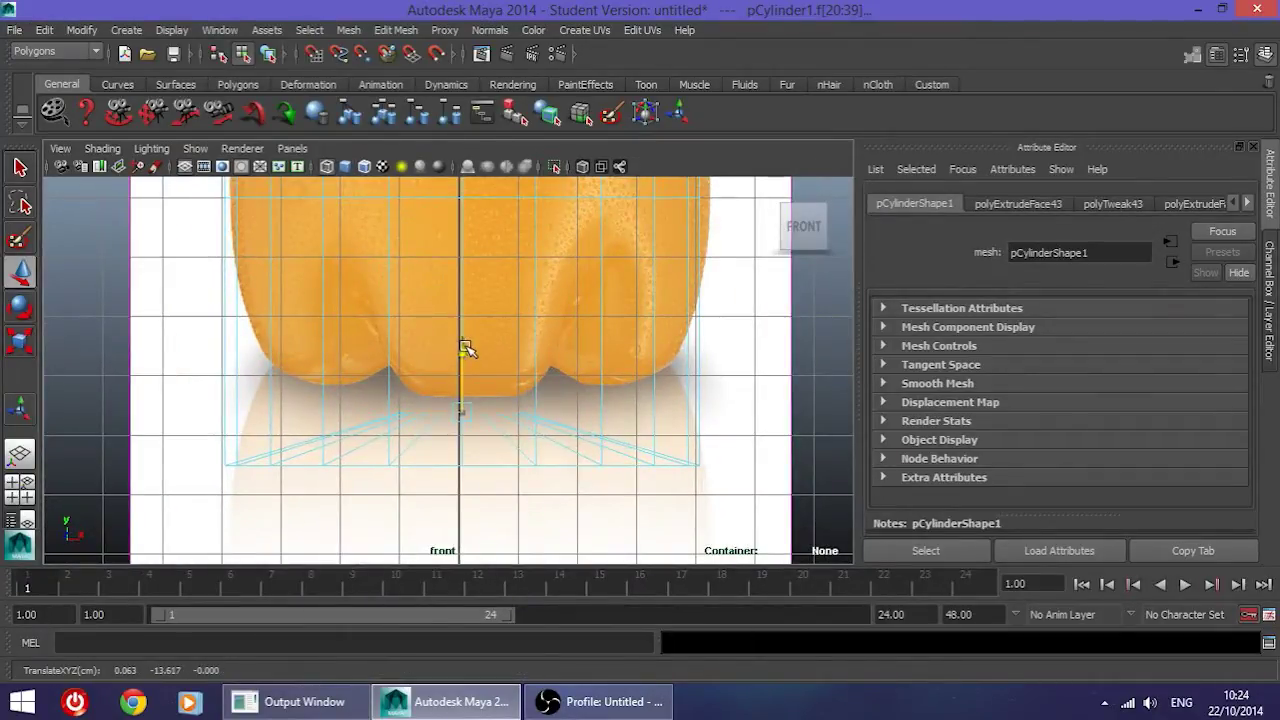
Step: Select spaced edges around the bottle's bottom rim and raise them to form notches between the feet
key("space")
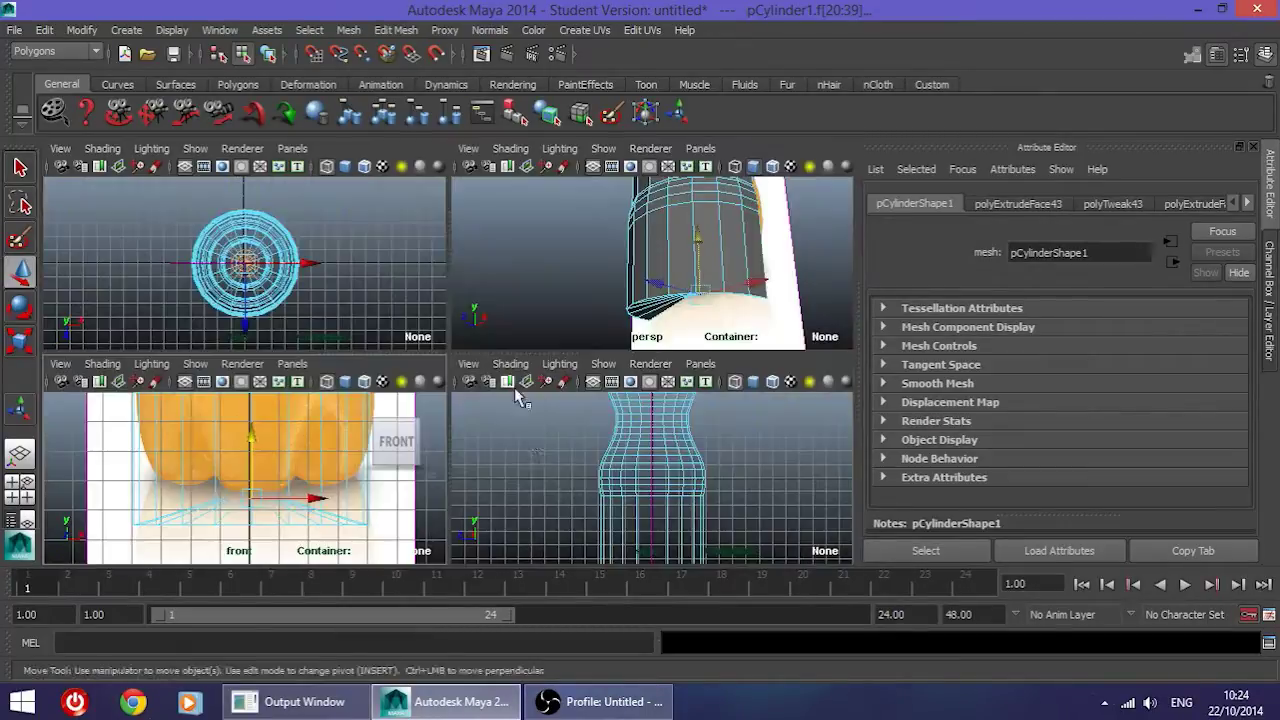
key("space")
left_click_drag(429, 391, 413, 362, "alt")
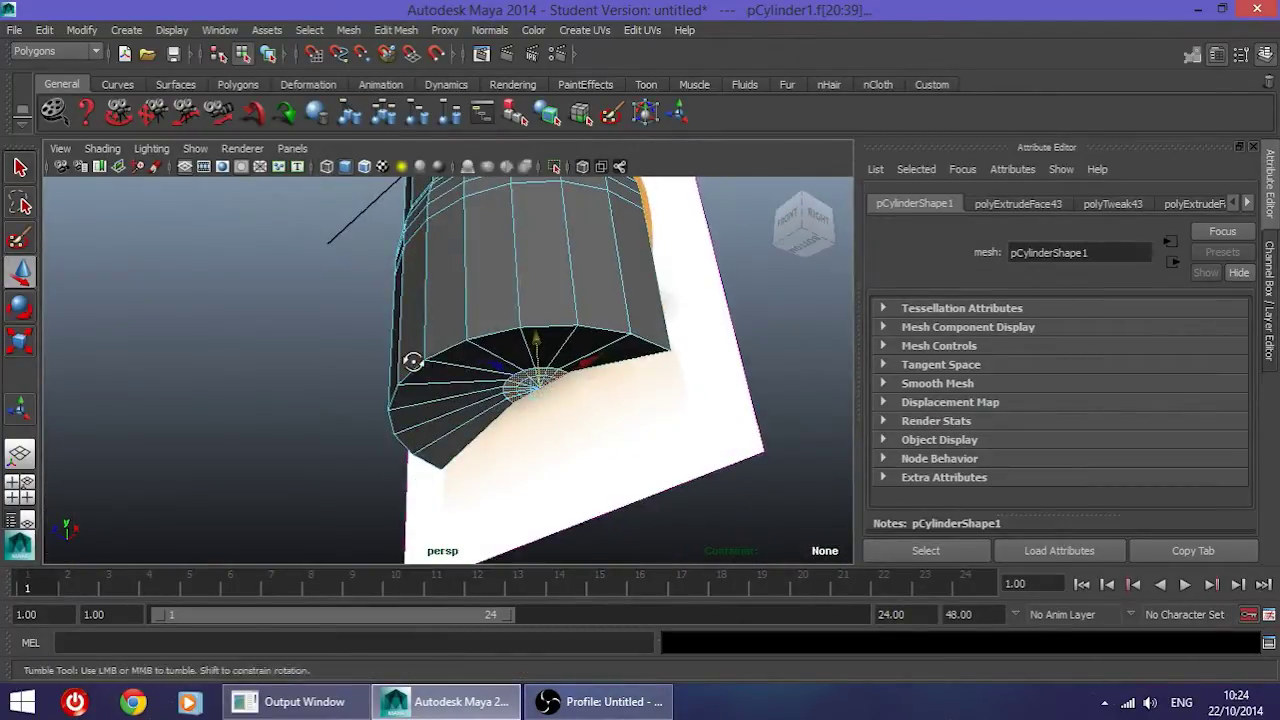
right_click(484, 339)
left_click(484, 296)
left_click(515, 344)
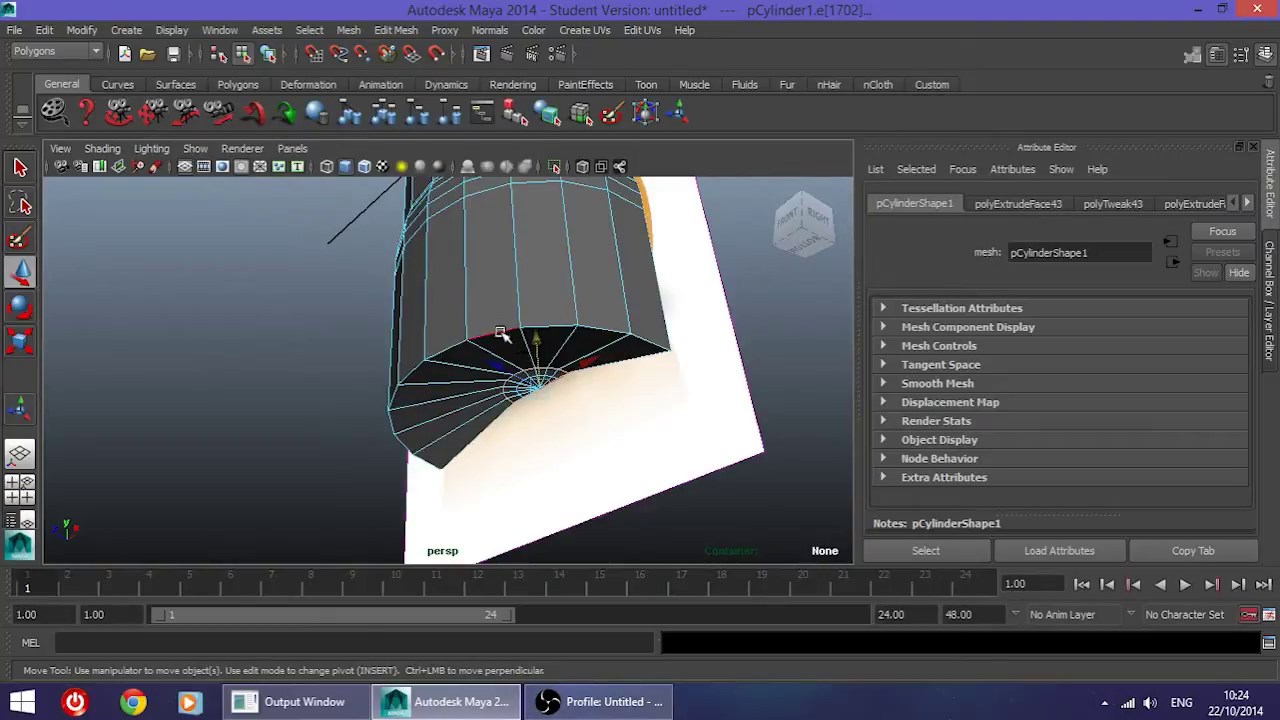
left_click(500, 335)
left_click_drag(500, 335, 231, 407, "alt")
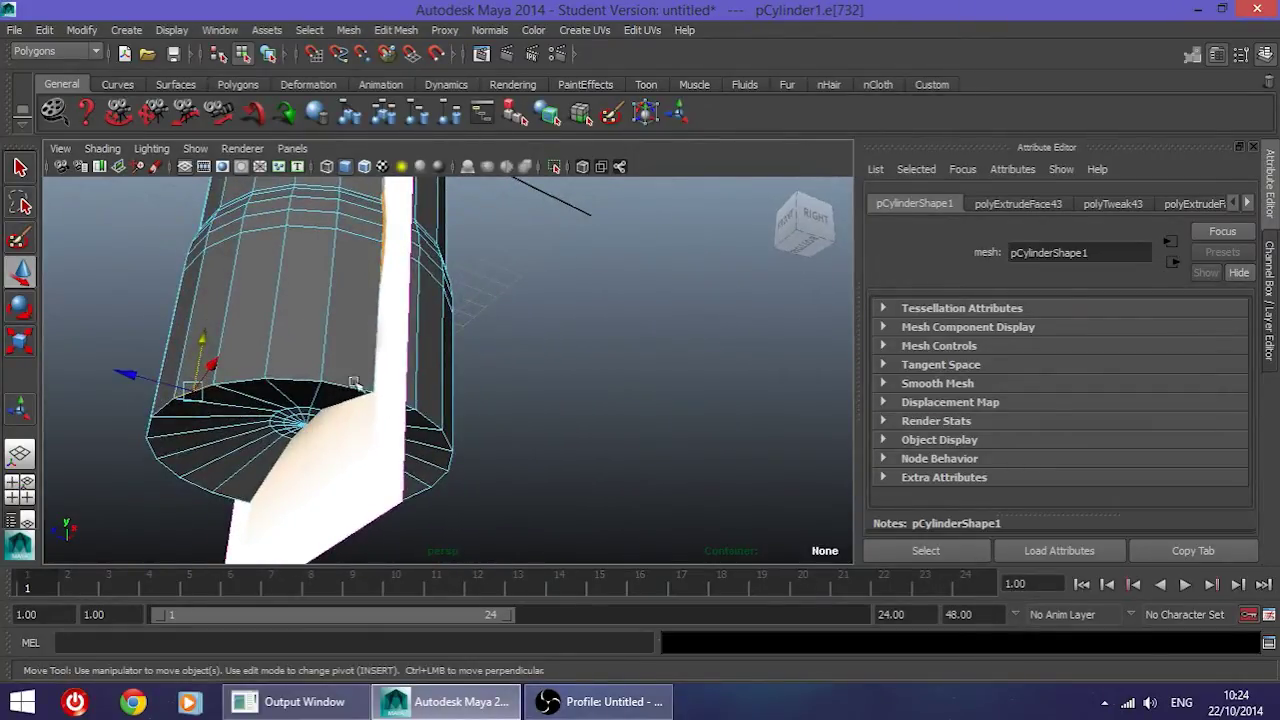
left_click_drag(354, 384, 169, 408, "alt")
left_click_drag(410, 460, 320, 455, "alt")
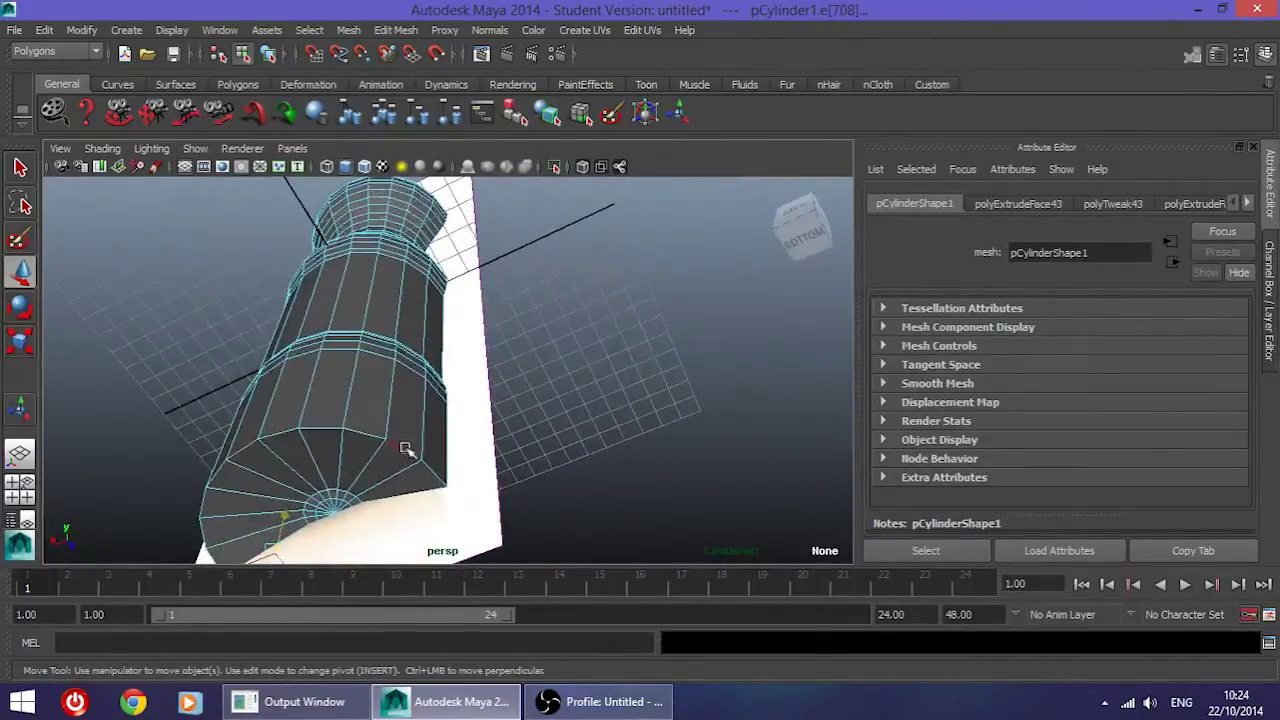
left_click_drag(393, 453, 297, 478, "alt")
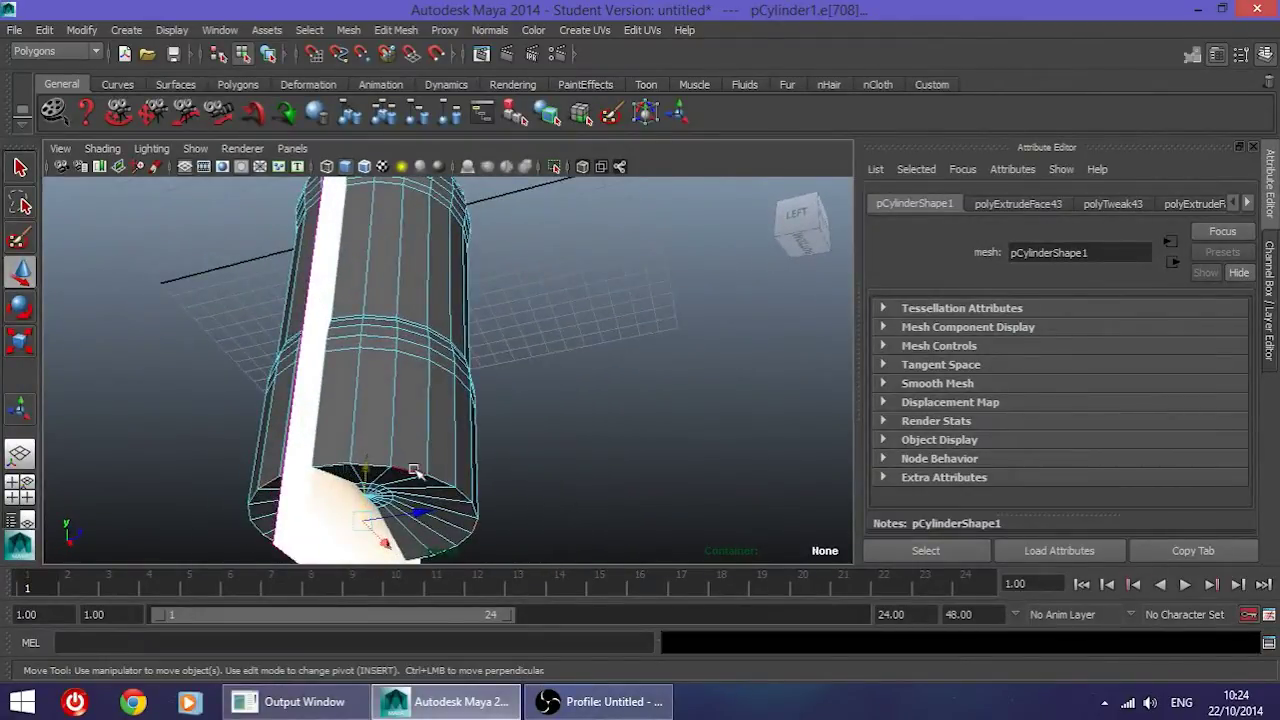
mouse_move(445, 478)
left_mouse_down("alt")
mouse_move(329, 474)
mouse_move(438, 481)
left_mouse_up("alt")
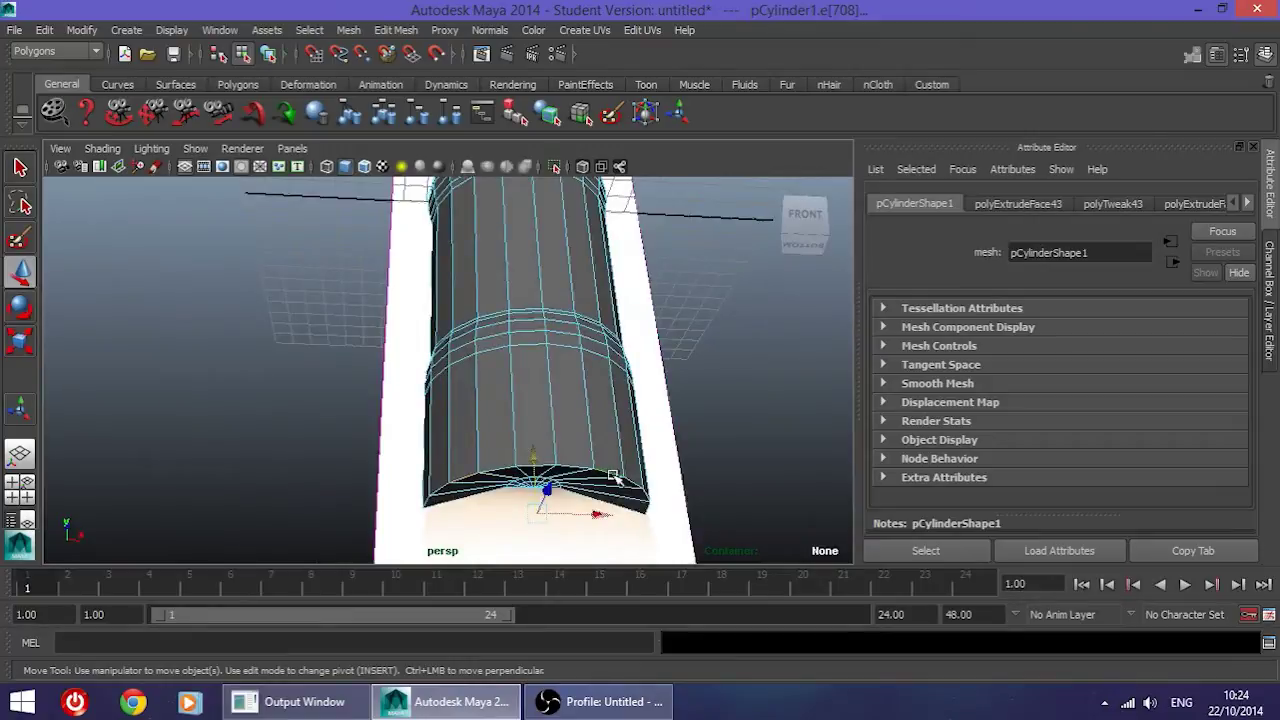
left_click_drag(620, 487, 400, 534, "alt")
scroll(577, 498, "down", 1)
scroll(577, 476, "up", 2)
scroll(577, 474, "down", 3)
left_click_drag(586, 449, 660, 442, "alt")
left_click_drag(506, 397, 432, 333, "alt")
left_click_drag(475, 400, 400, 447, "alt")
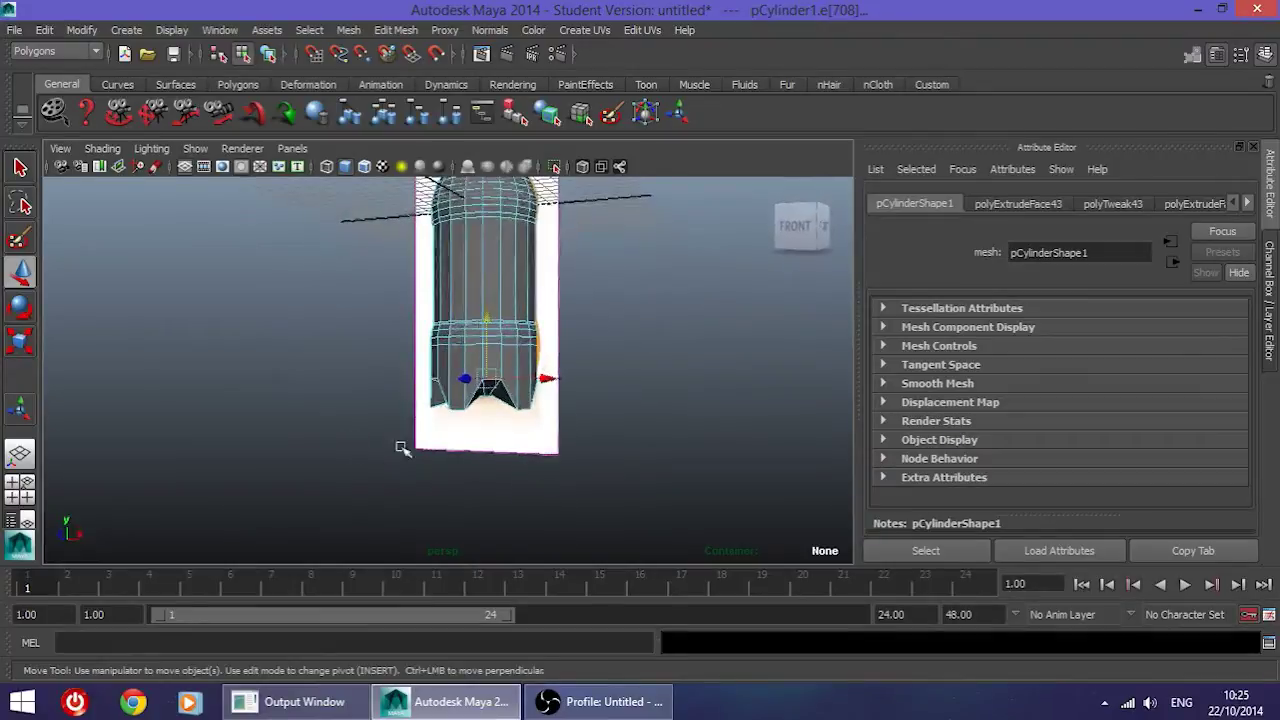
Step: Examine the notched bottle base from closer up and open the Windows Start screen
scroll(528, 398, "up", 6)
left_click_drag(526, 400, 458, 404, "alt")
left_click_drag(543, 331, 551, 371, "alt")
key("super")
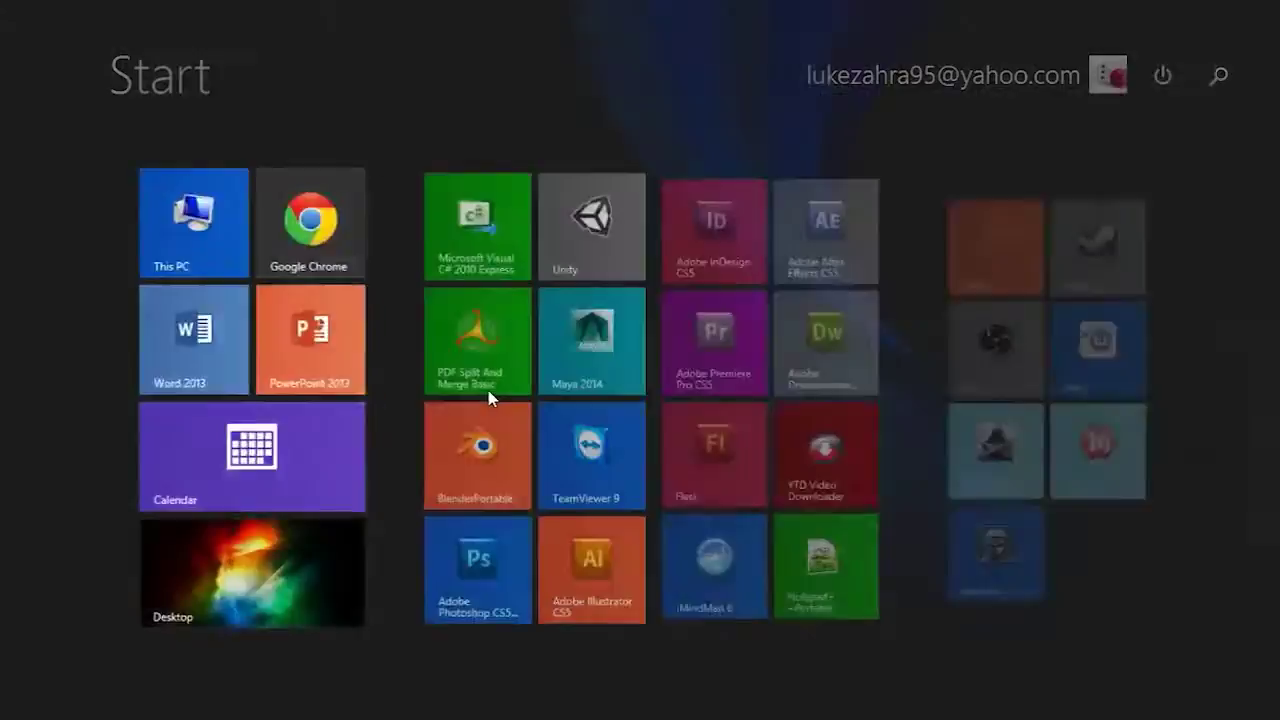
Step: Return to Maya from the Start screen and switch the bottle mesh to object mode
key("super")
left_click_drag(488, 390, 410, 385, "alt")
left_click_drag(405, 329, 577, 383)
scroll(577, 383, "down", 5)
mouse_move(416, 334)
left_mouse_down("alt")
mouse_move(551, 351)
mouse_move(434, 337)
mouse_move(409, 360)
mouse_move(405, 342)
left_mouse_up("alt")
right_click_drag(405, 342, 486, 314)
left_click_drag(491, 443, 413, 377, "alt")
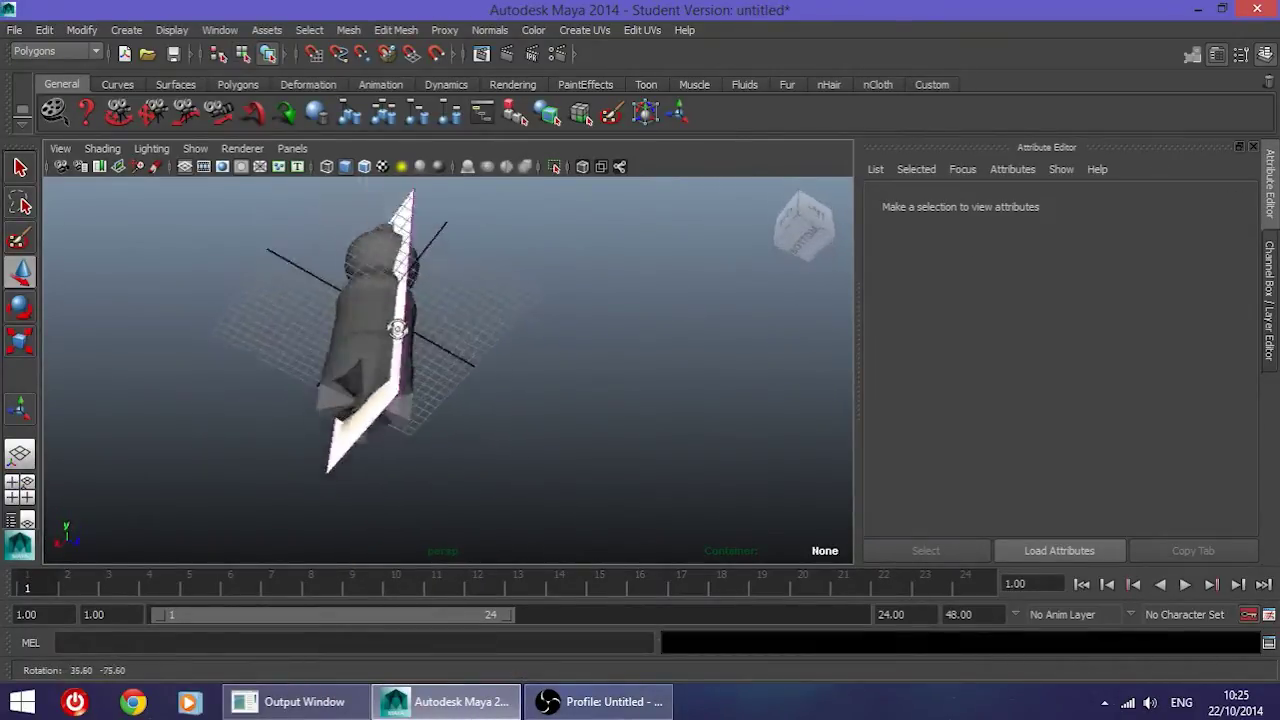
left_click_drag(503, 404, 514, 463, "alt")
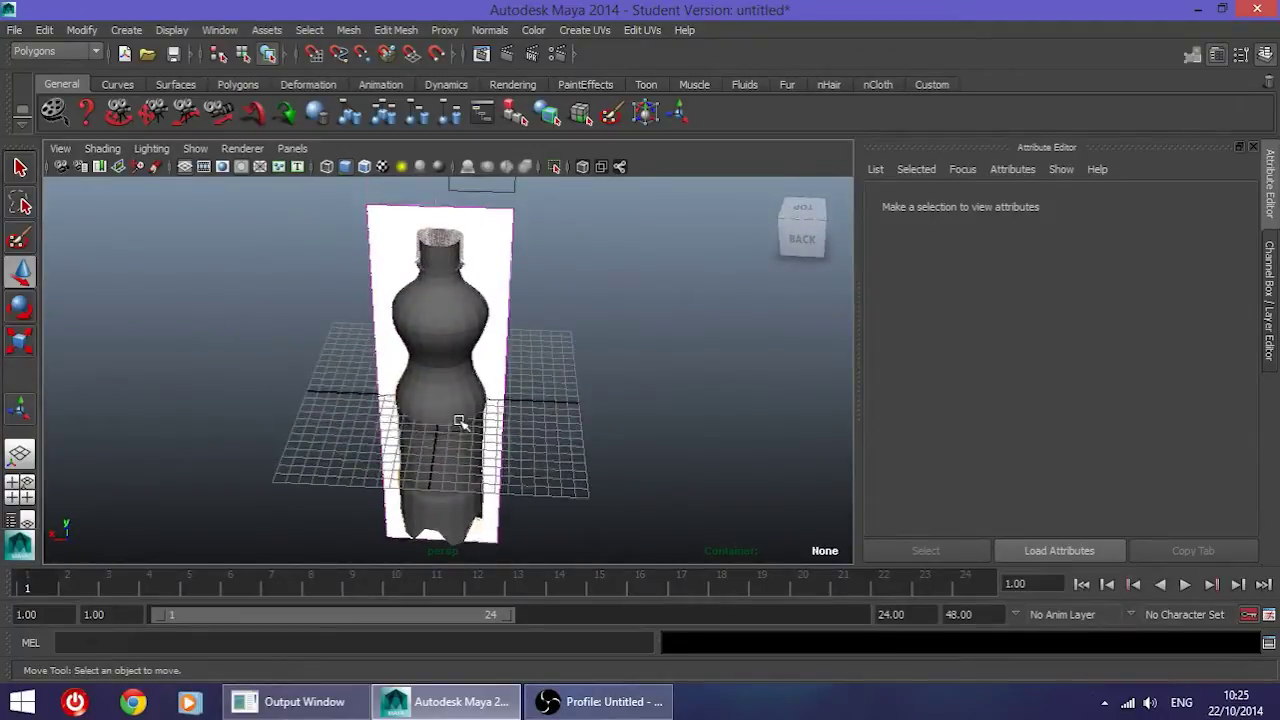
Step: Select the bottle and turn on its smooth mesh preview
left_click(450, 357)
left_click_drag(345, 328, 402, 343, "alt")
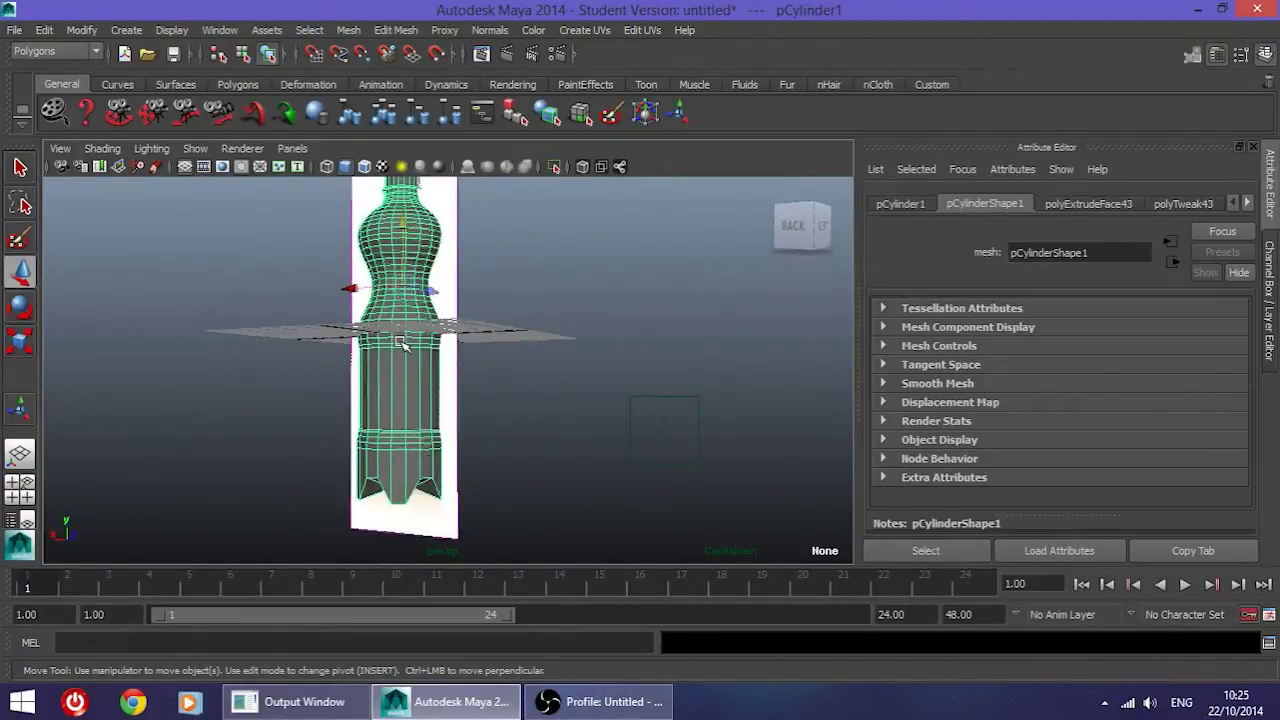
key("3")
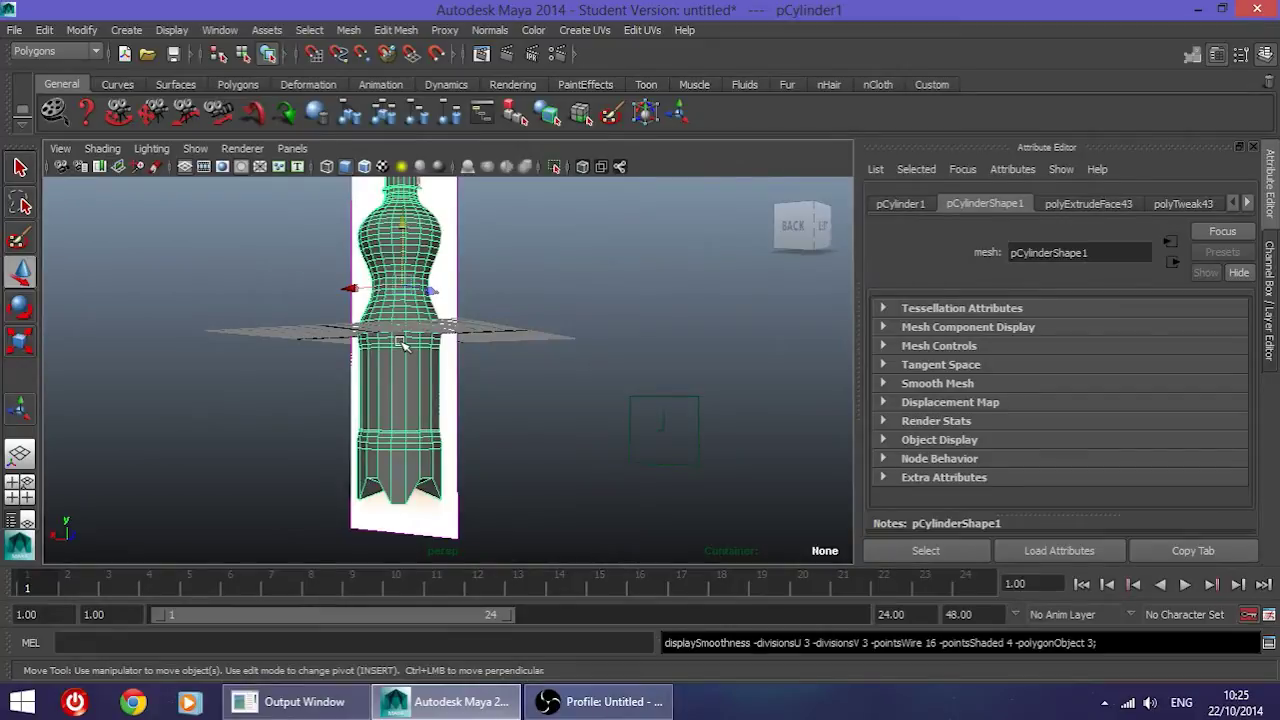
Step: Deselect the bottle and examine its smoothed shape from the neck down to the base against the reference image
left_click(369, 466)
left_click_drag(395, 381, 394, 341, "alt")
scroll(434, 391, "up", 5)
middle_click_drag(394, 341, 490, 429, "alt")
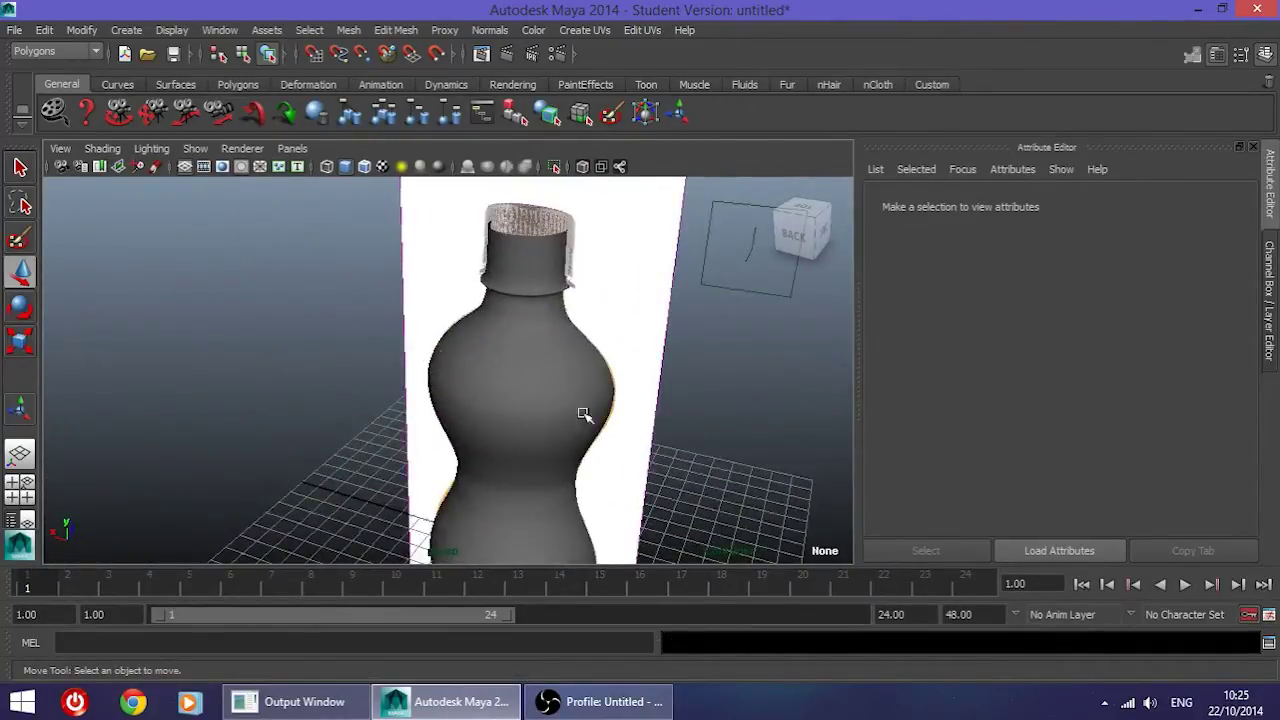
middle_click_drag(585, 447, 555, 256, "alt")
left_click_drag(495, 381, 529, 291, "alt")
left_click_drag(399, 265, 400, 249, "alt")
left_click(352, 300)
left_click_drag(352, 300, 474, 386, "alt")
left_click(675, 420)
left_click_drag(591, 437, 540, 431, "alt")
scroll(540, 431, "down", 5)
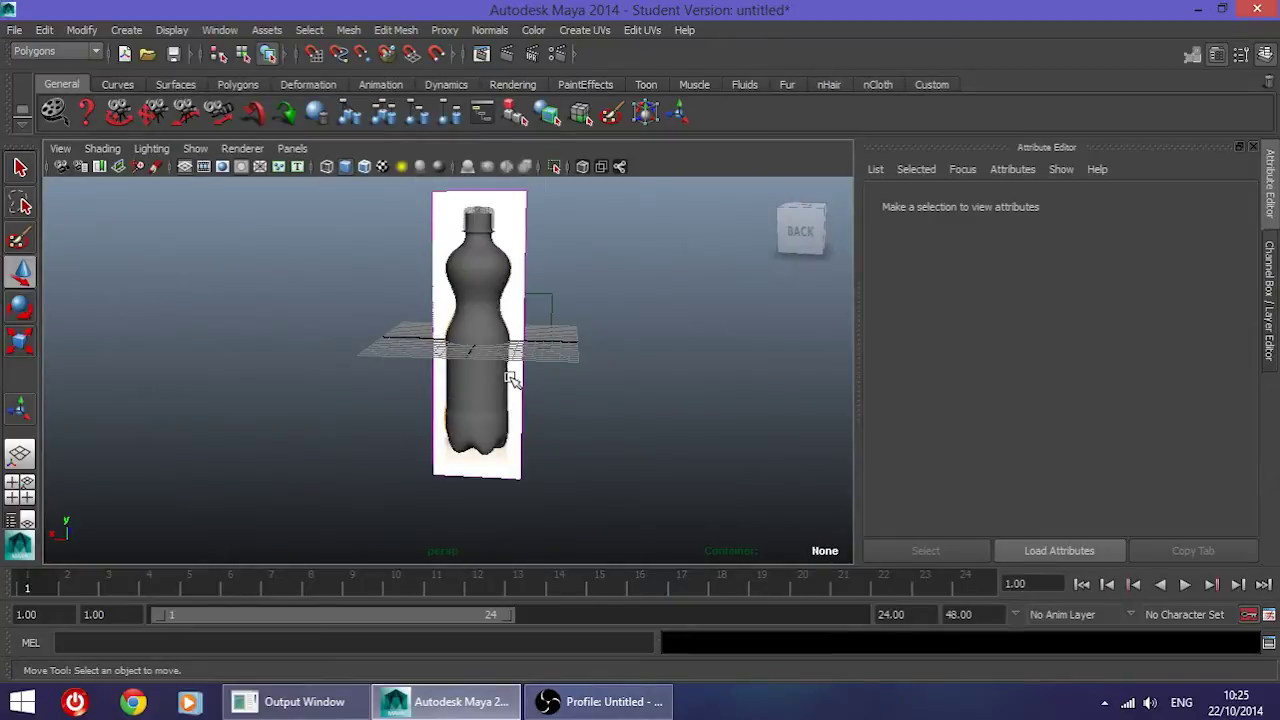
scroll(510, 418, "up", 3)
mouse_move(491, 386)
left_mouse_down("alt")
mouse_move(443, 329)
mouse_move(366, 345)
mouse_move(580, 441)
mouse_move(495, 463)
mouse_move(477, 271)
mouse_move(443, 374)
mouse_move(486, 303)
mouse_move(486, 371)
left_mouse_up("alt")
Step: Select all faces within the innermost ring at the centre of the bottle's base
left_click(443, 329)
scroll(366, 345, "up", 5)
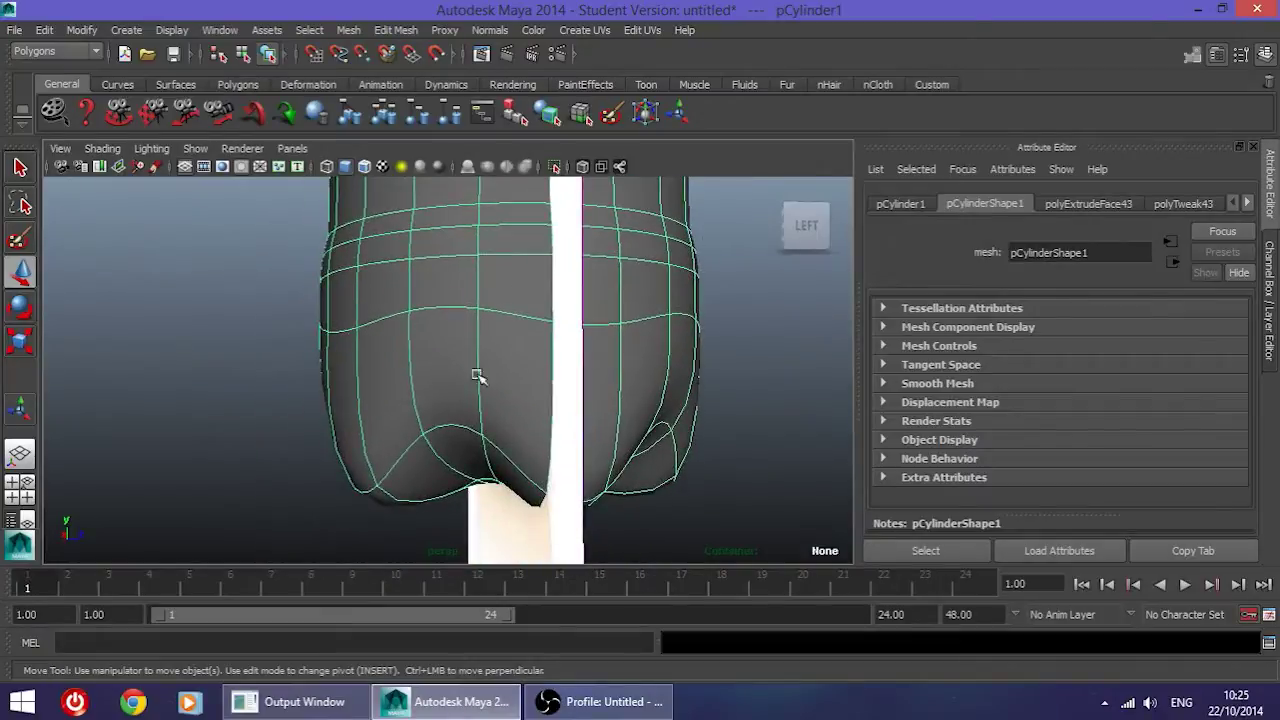
scroll(396, 466, "down", 3)
left_click_drag(396, 466, 415, 428, "alt")
mouse_move(415, 380)
left_mouse_down("alt")
mouse_move(494, 363)
mouse_move(429, 371)
mouse_move(366, 400)
mouse_move(380, 416)
mouse_move(623, 409)
mouse_move(600, 357)
mouse_move(539, 370)
mouse_move(623, 371)
mouse_move(586, 454)
mouse_move(491, 387)
mouse_move(374, 404)
mouse_move(409, 380)
mouse_move(391, 380)
mouse_move(412, 357)
mouse_move(514, 403)
mouse_move(423, 363)
left_mouse_up("alt")
right_click(413, 325)
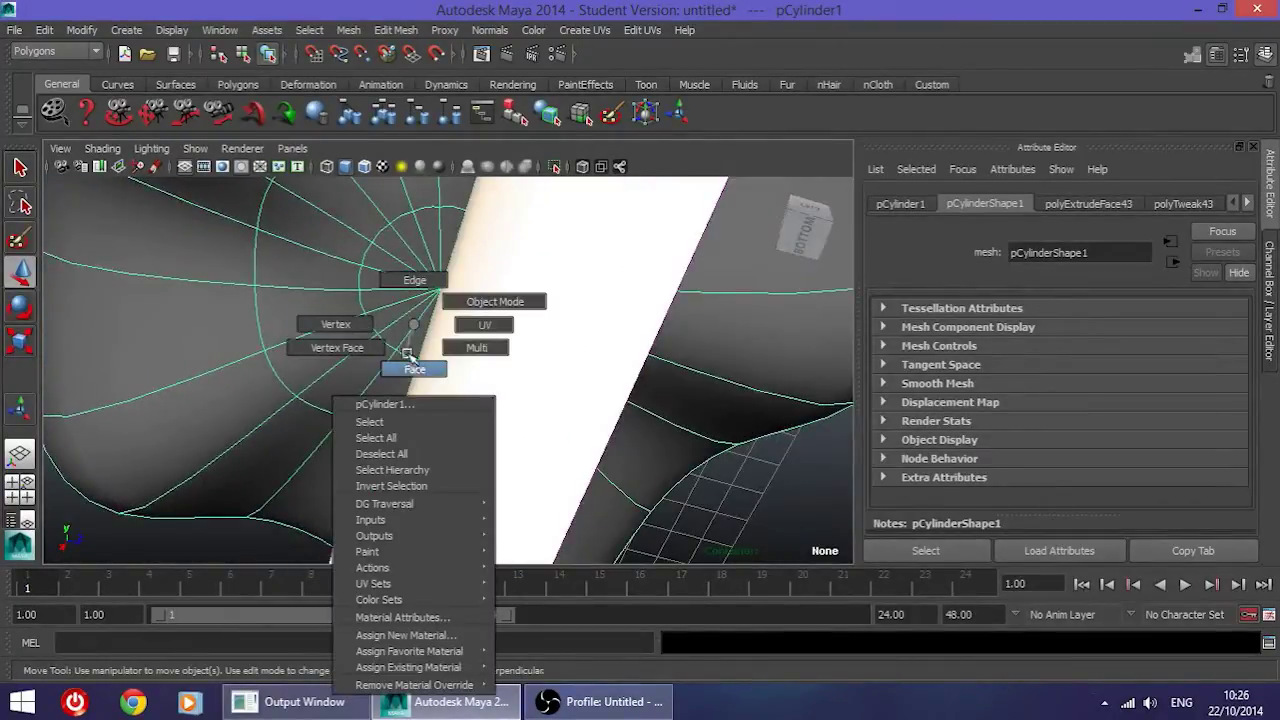
left_click(413, 368)
left_click(392, 285)
left_click(402, 240, "shift")
left_click(390, 241, "shift")
left_click_drag(455, 230, 409, 257, "alt")
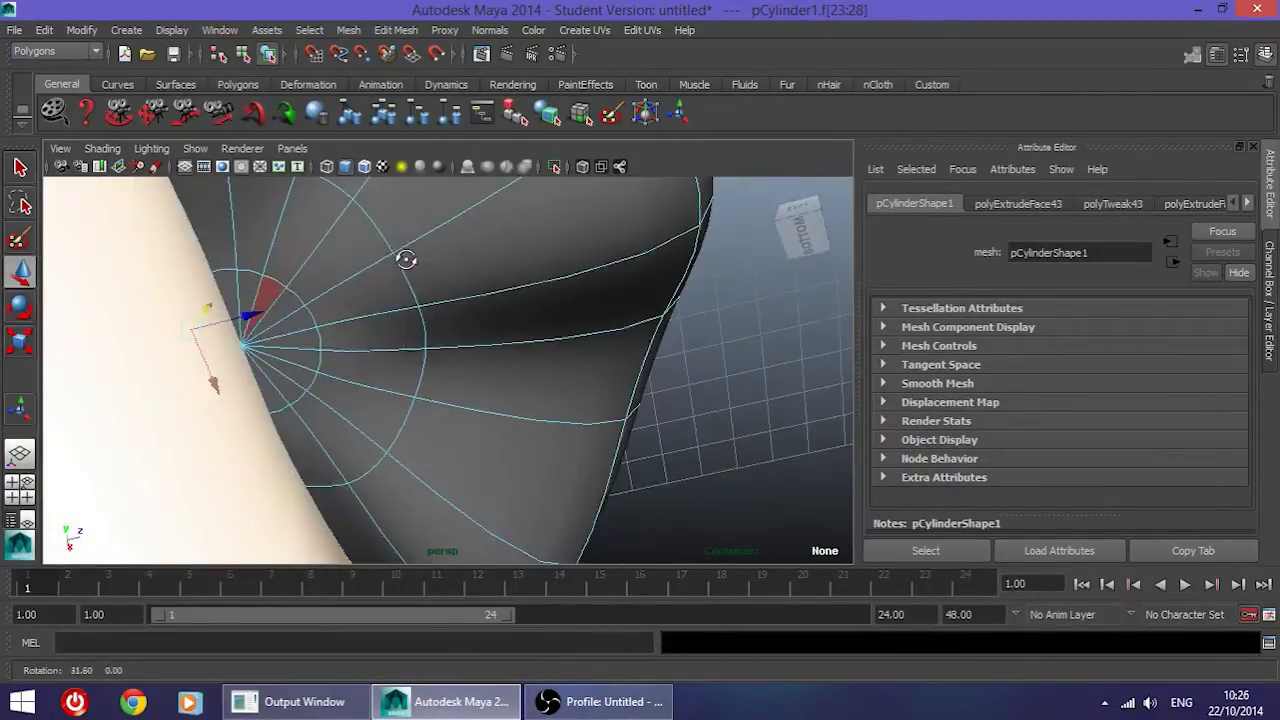
left_click(295, 321, "shift")
left_click(288, 303, "shift")
left_click(281, 316, "shift")
left_click(291, 352, "shift")
left_click(296, 338, "shift")
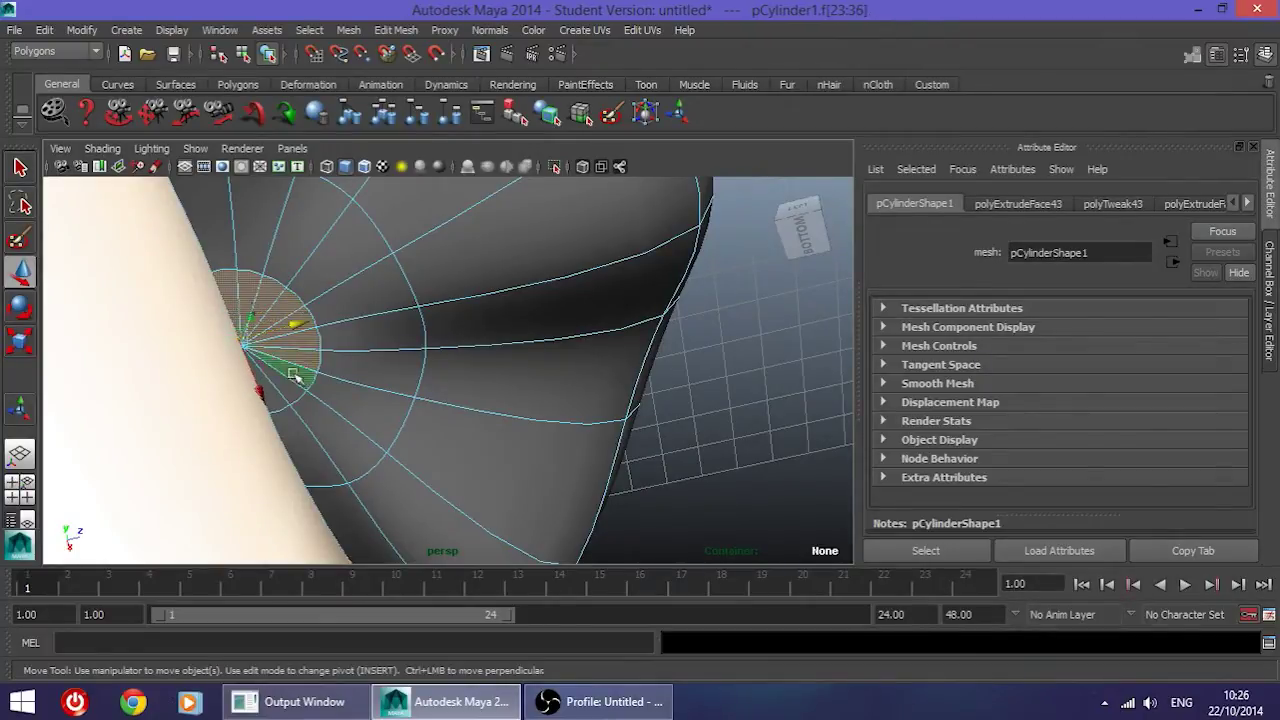
left_click(272, 400, "shift")
left_click_drag(272, 400, 372, 423, "alt")
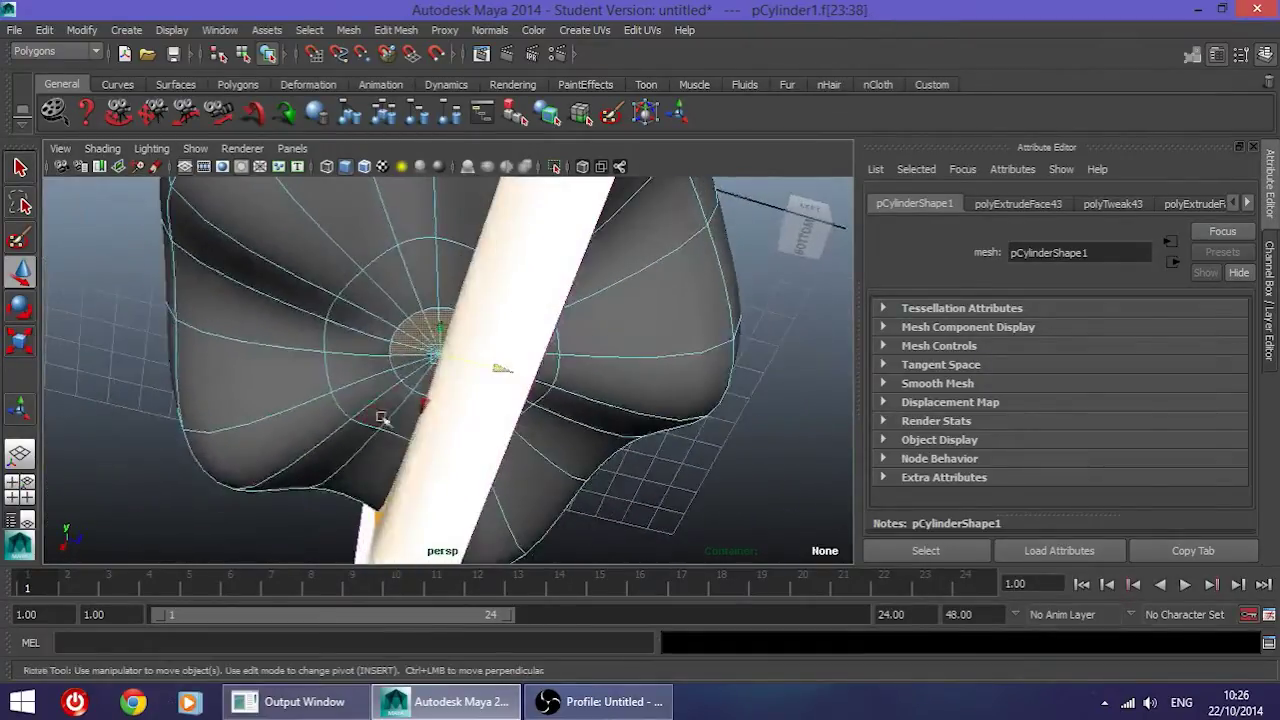
left_click_drag(418, 388, 491, 449, "alt")
left_click(495, 455, "shift")
left_click_drag(505, 400, 520, 366, "alt")
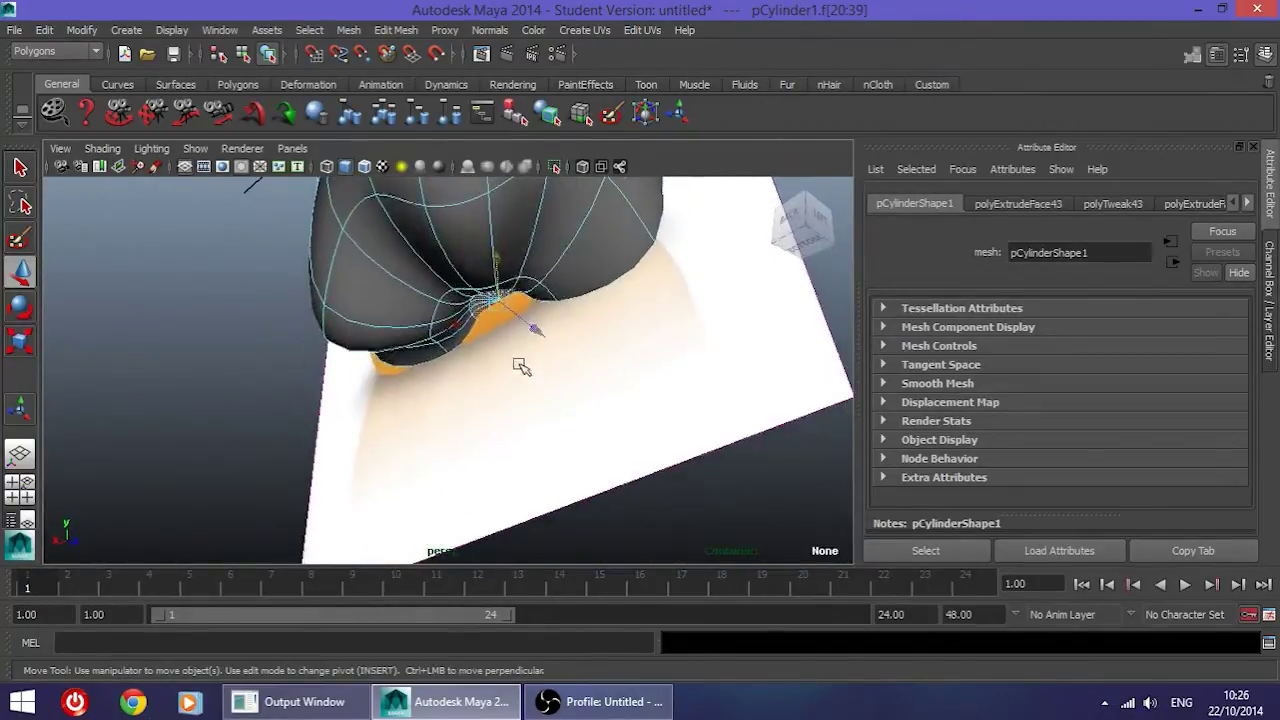
Step: Select the edge loop of the outer ring around the base's recess and adjust its size by scaling it inward, then outward
left_click_drag(498, 268, 441, 345, "alt")
left_click_drag(452, 398, 508, 398, "alt")
right_click_drag(483, 330, 494, 277)
double_click(497, 273)
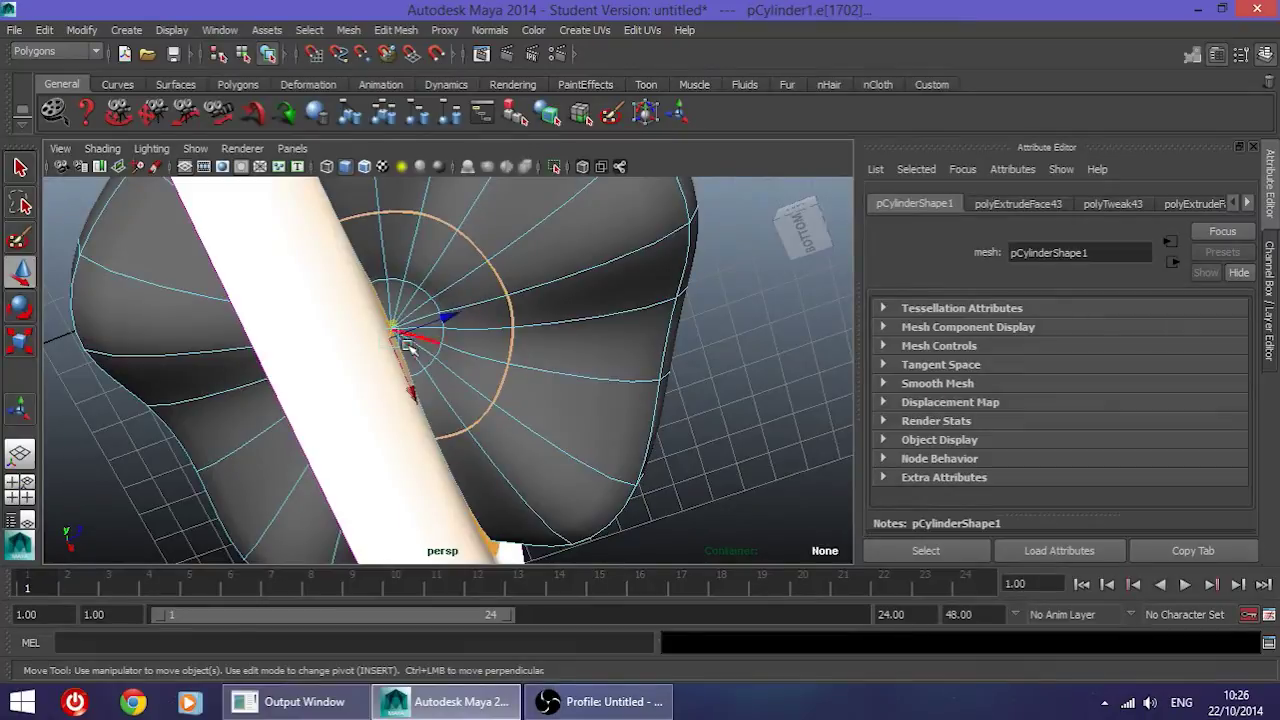
key("r")
left_click_drag(393, 342, 340, 336)
right_click_drag(340, 336, 443, 334, "alt")
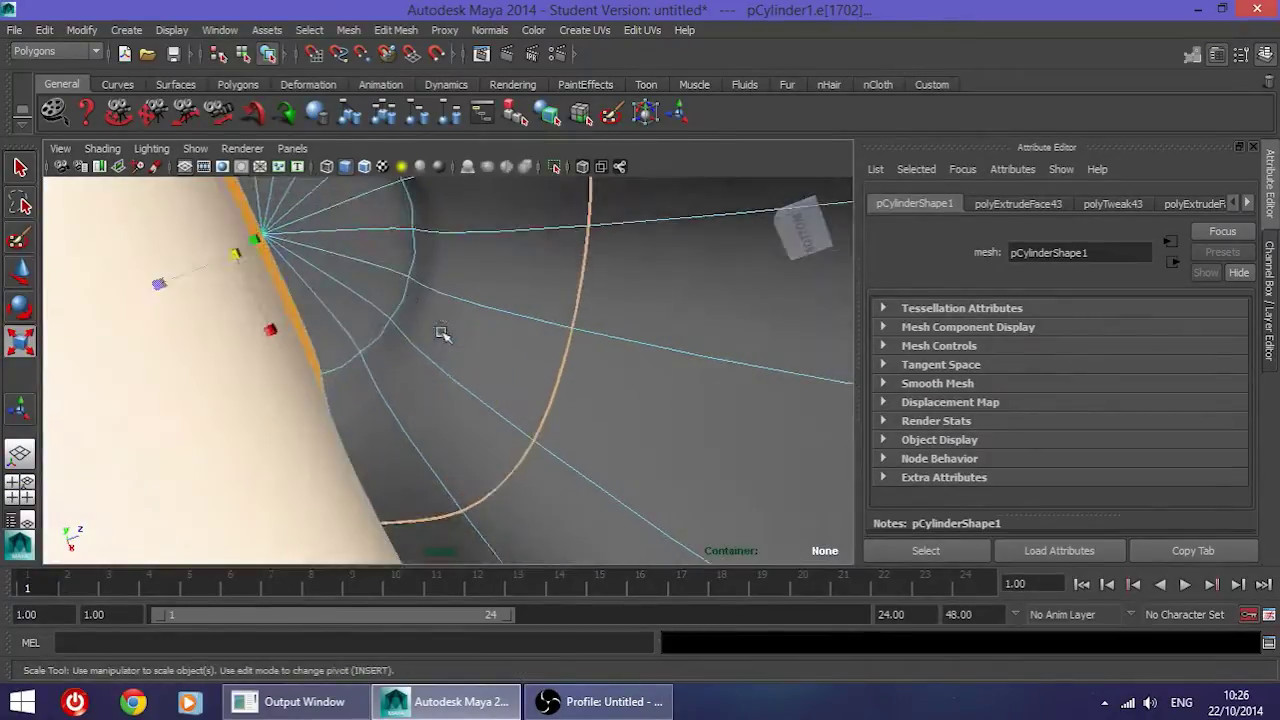
middle_click_drag(443, 334, 520, 326, "alt")
left_click_drag(624, 360, 688, 400, "alt")
left_click_drag(580, 341, 355, 355, "alt")
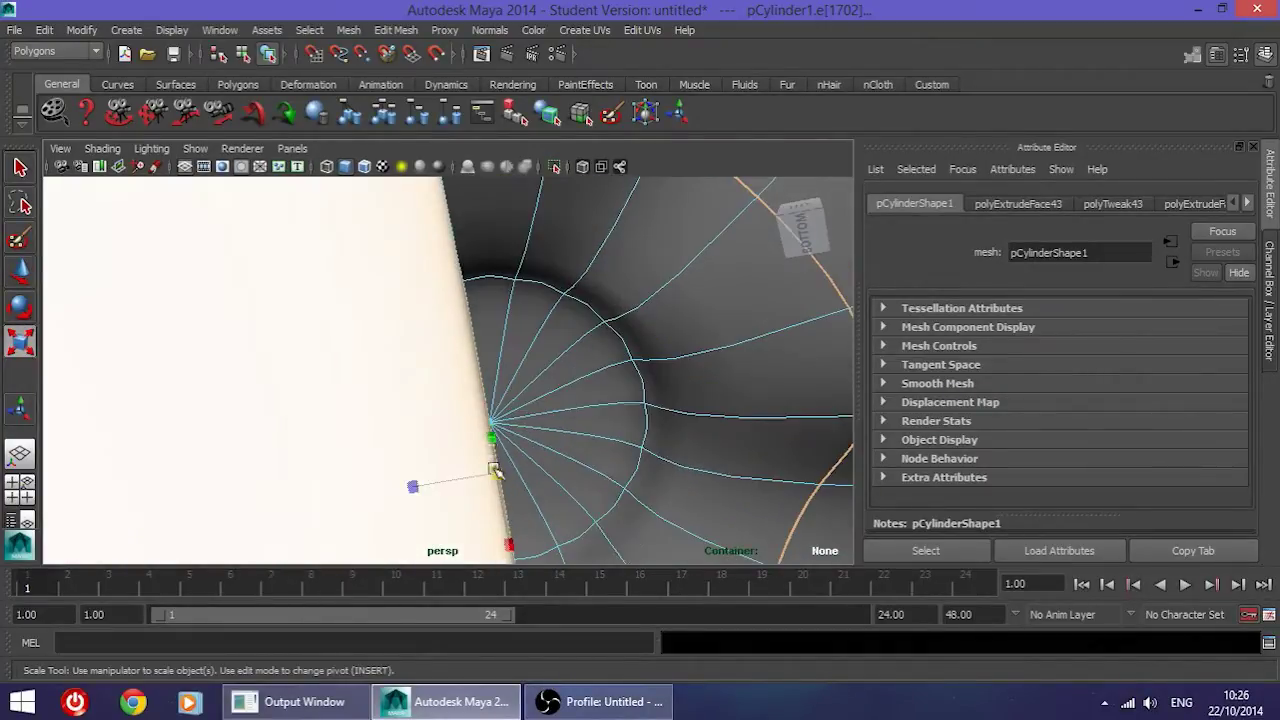
left_click_drag(495, 470, 555, 485)
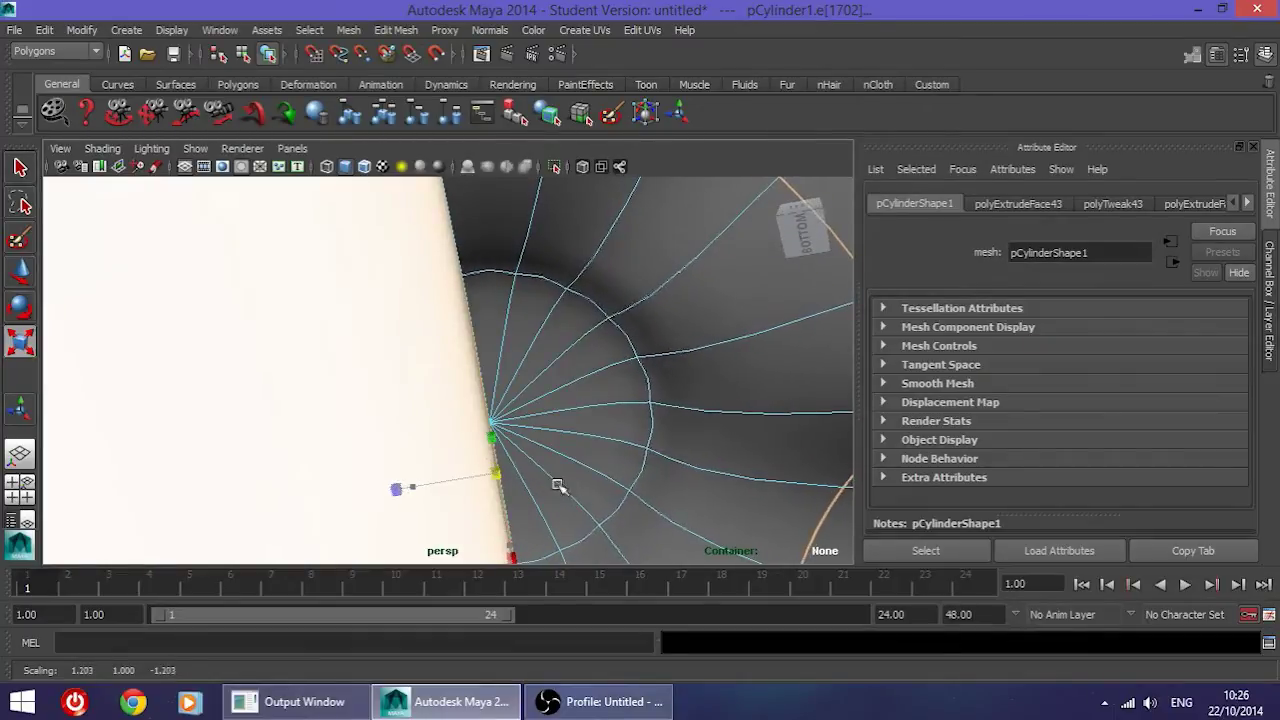
Step: Raise the outer ring's edge loop to about Y -13.39 and scale it inward to about 0.8
scroll(538, 472, "down", 3)
left_click_drag(453, 337, 93, 292, "alt")
left_click(20, 271)
left_click_drag(500, 285, 499, 266)
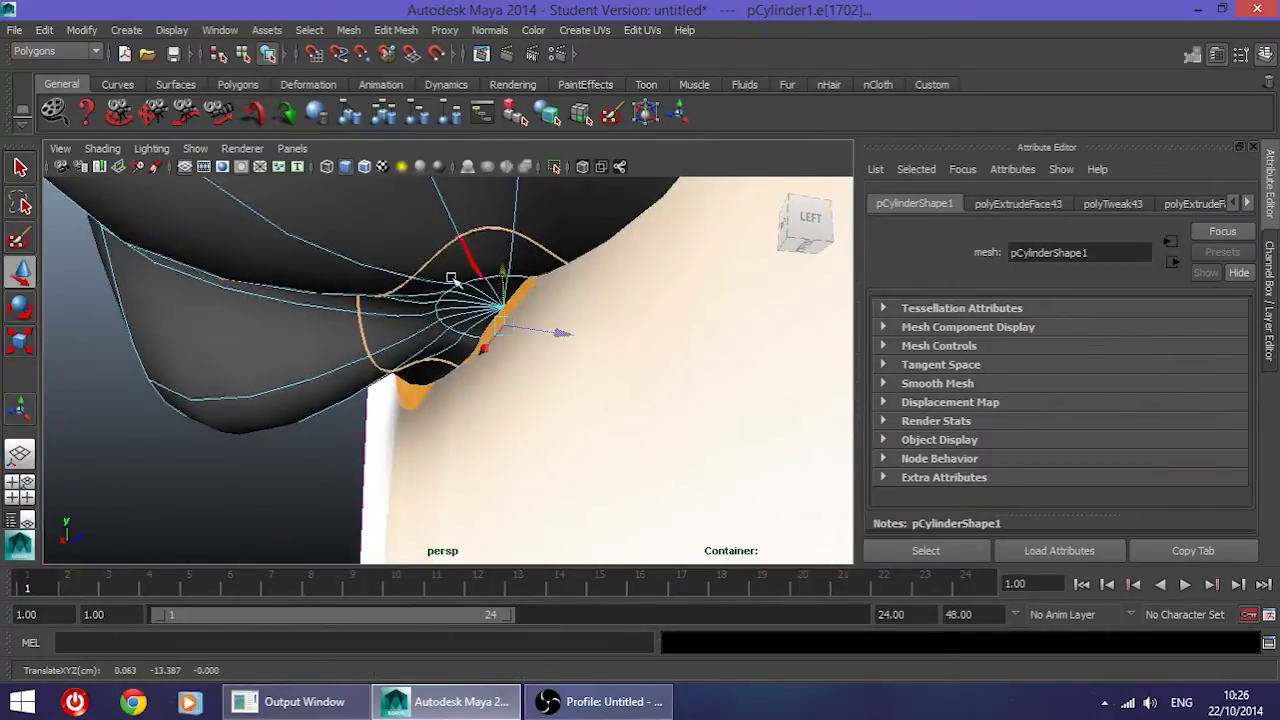
key("r")
left_click_drag(500, 318, 503, 325)
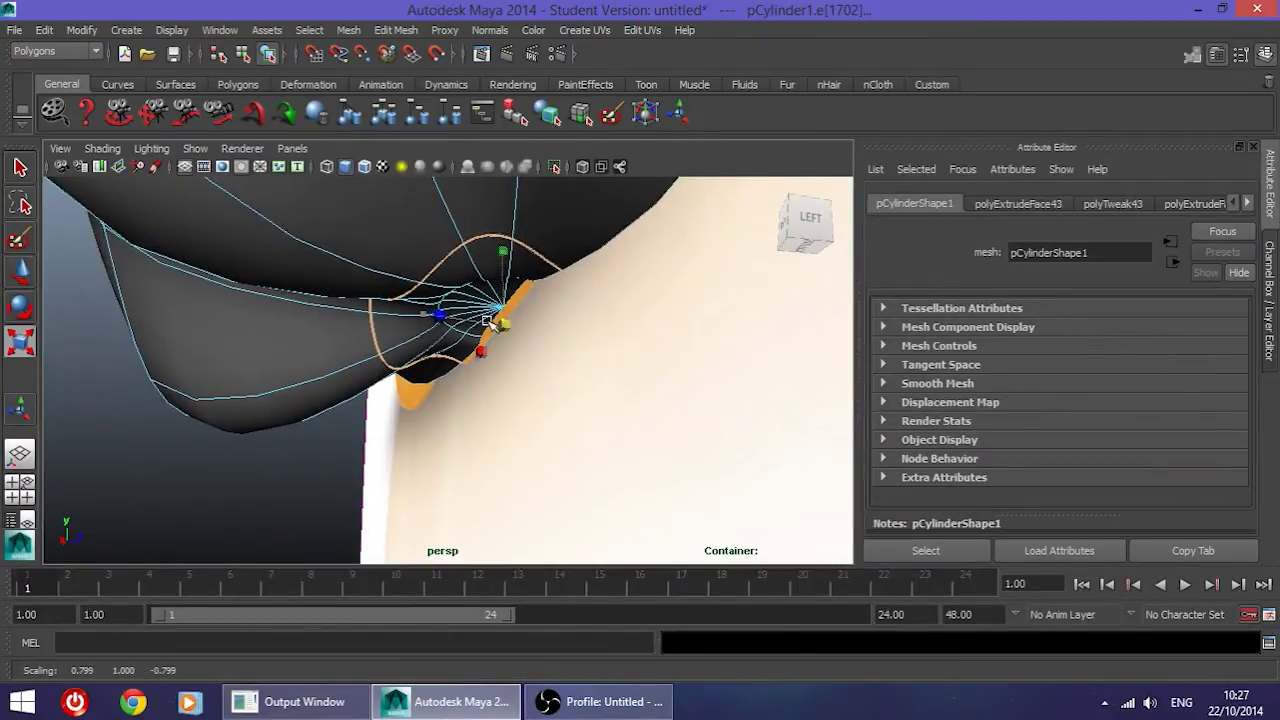
Step: Return to object mode and examine the smoothed feet and base from the back
scroll(300, 298, "down", 5)
right_click_drag(377, 289, 470, 254)
scroll(400, 304, "down", 5)
left_click_drag(380, 310, 286, 343, "alt")
scroll(457, 334, "up", 3)
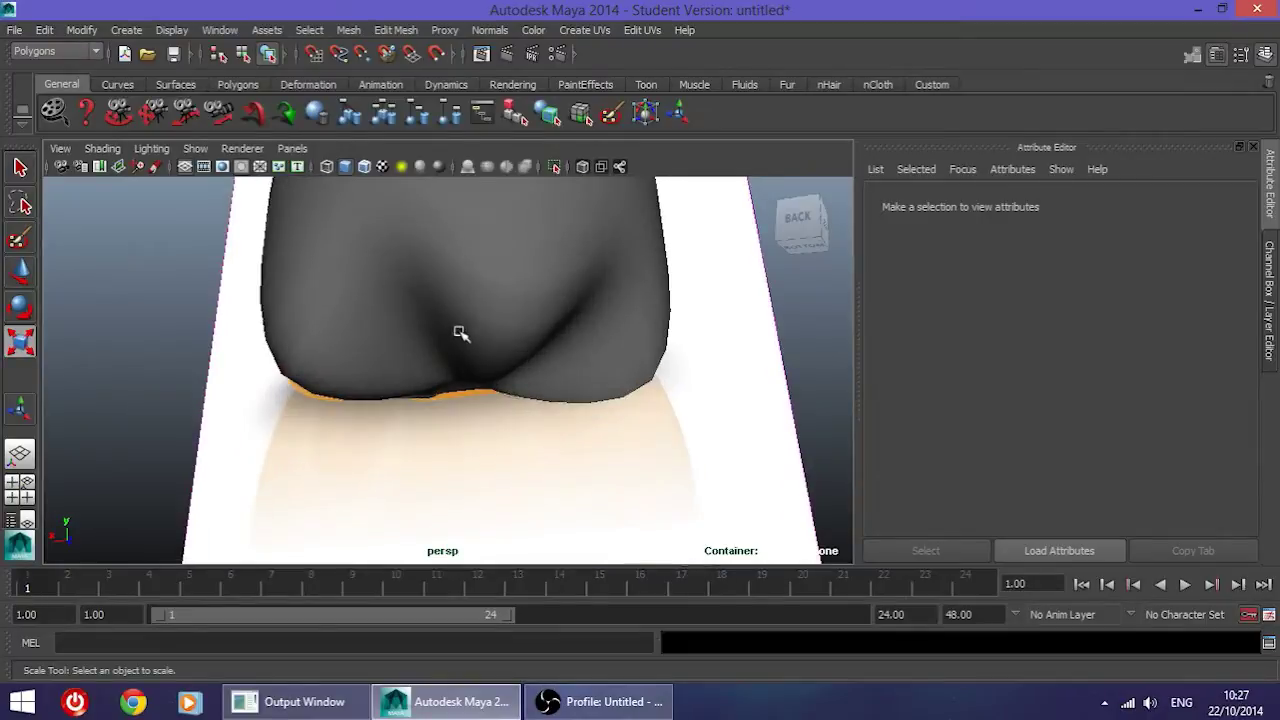
Step: Switch the bottle to face selection and select the three side faces of the back foot
left_click(494, 323)
right_click_drag(497, 321, 491, 366)
left_click_drag(491, 366, 490, 322, "alt")
left_click(398, 300)
left_click(440, 292, "shift")
left_click(517, 287, "shift")
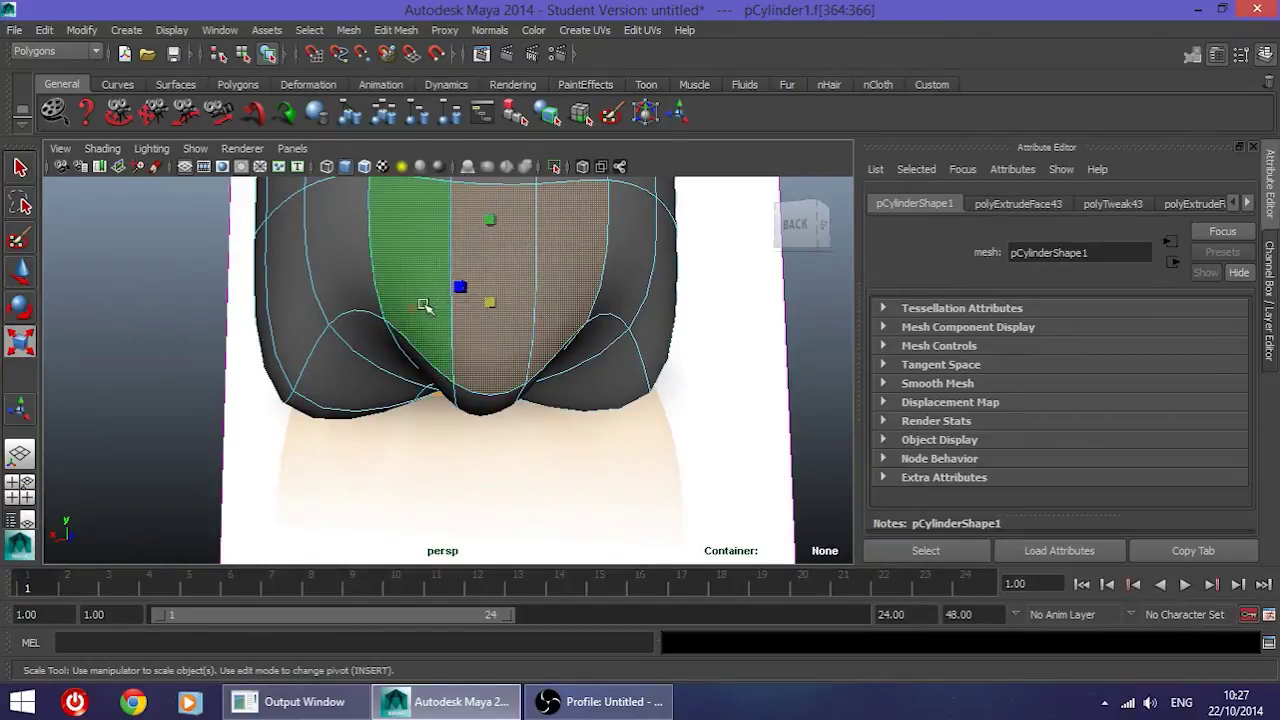
left_click_drag(507, 311, 490, 485, "alt")
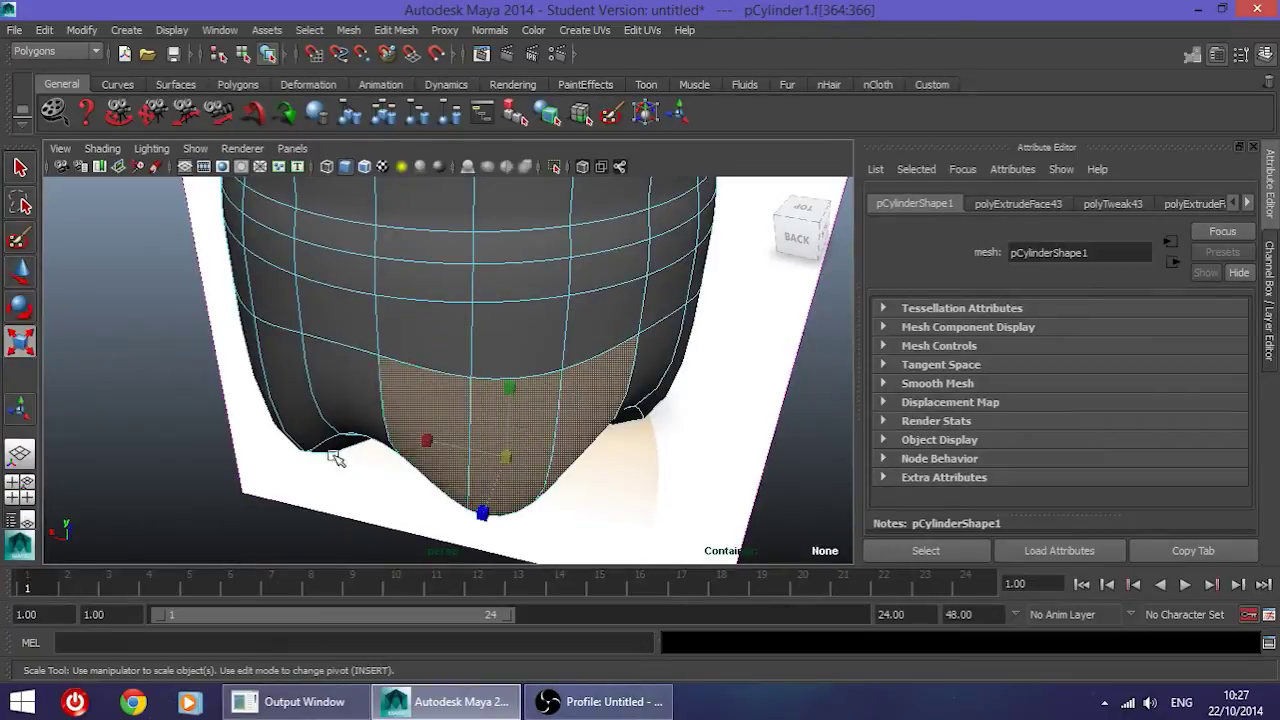
Step: Set the Scale tool's axis to Normals average and scale the back foot's three side faces to about 1.13
double_click(23, 344)
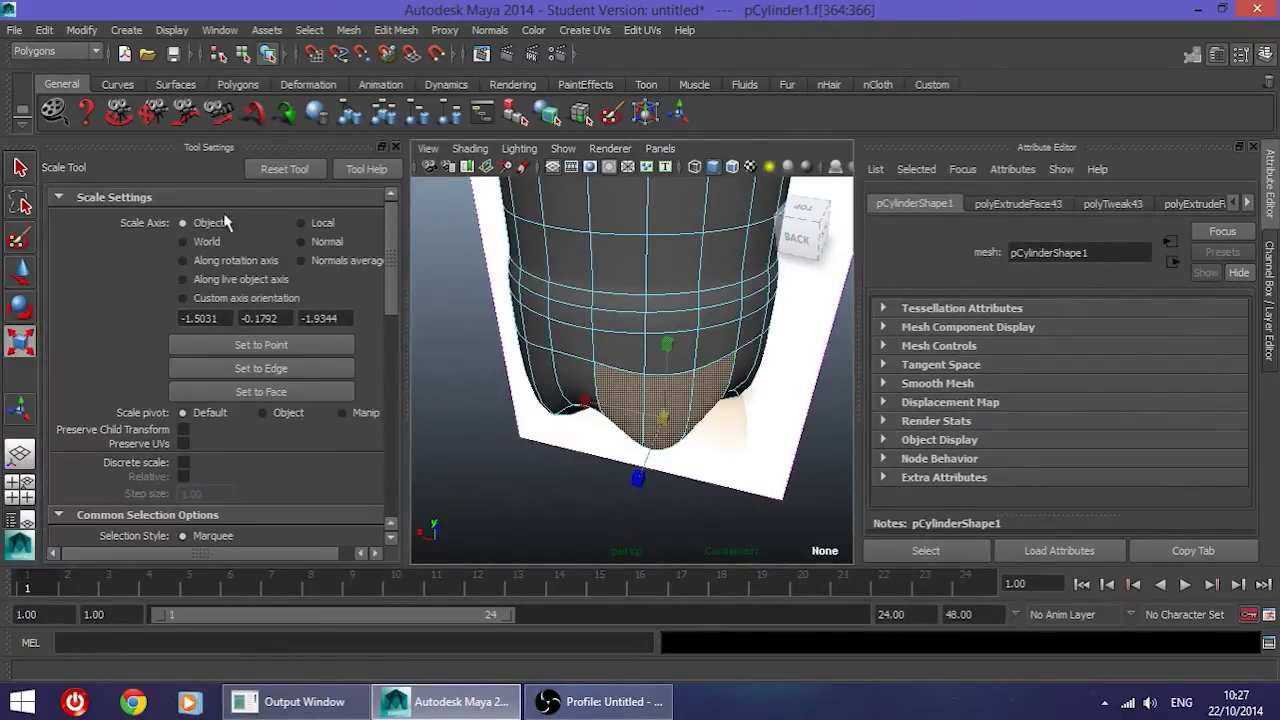
left_click(321, 258)
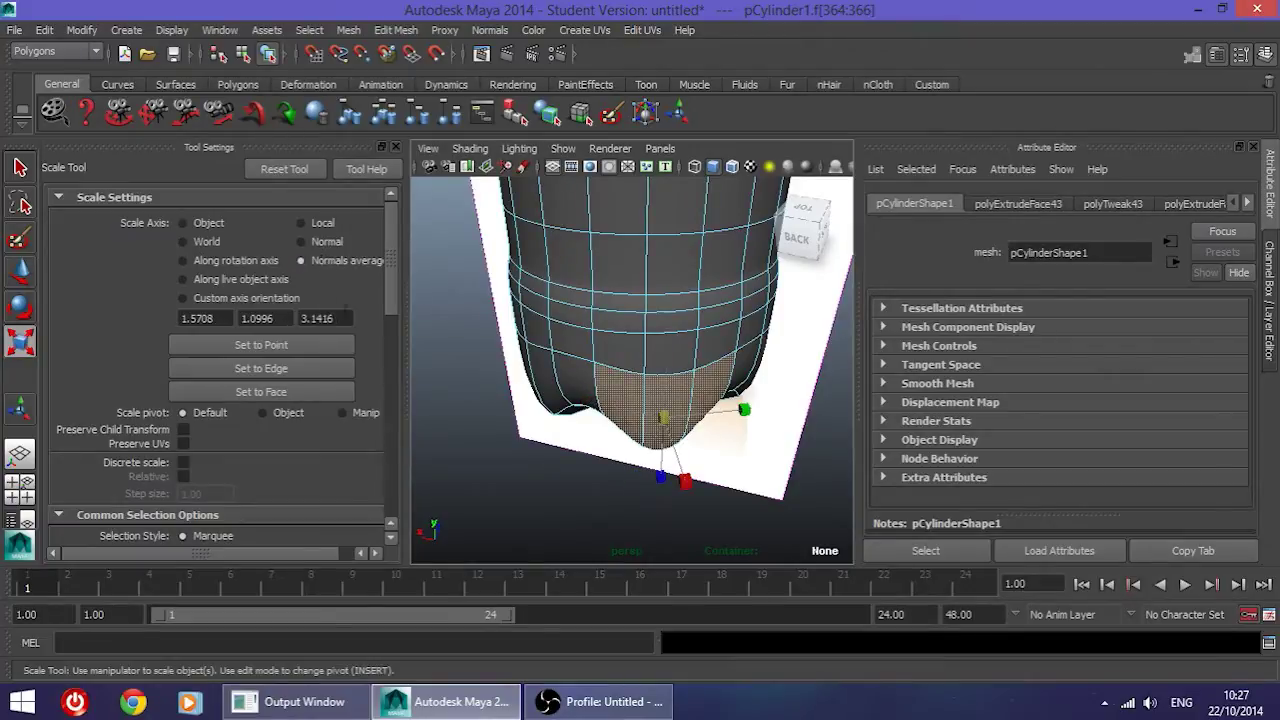
left_click(396, 147)
left_click_drag(585, 325, 443, 300, "alt")
middle_click_drag(441, 328, 434, 337, "alt")
left_click_drag(433, 337, 472, 302, "alt")
left_click_drag(524, 355, 620, 312, "alt")
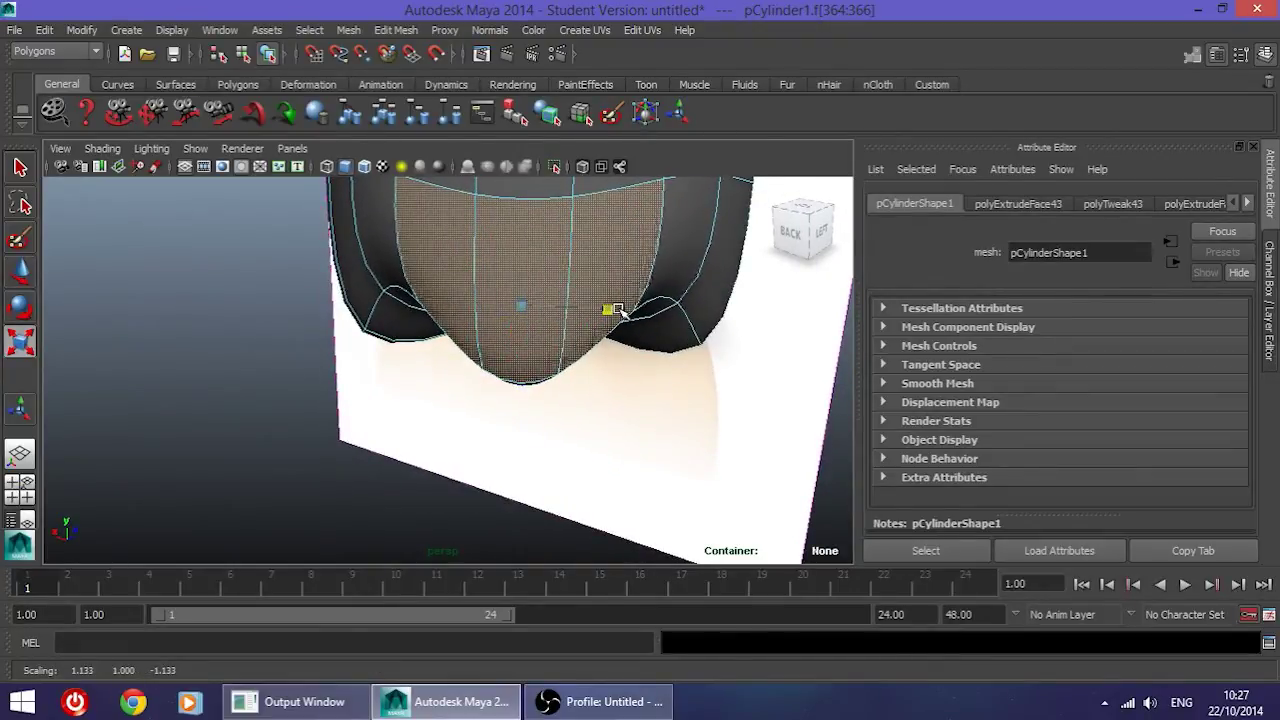
Step: Select the single underside face of the back foot and scale it wider along one axis
left_click_drag(562, 346, 554, 311, "alt")
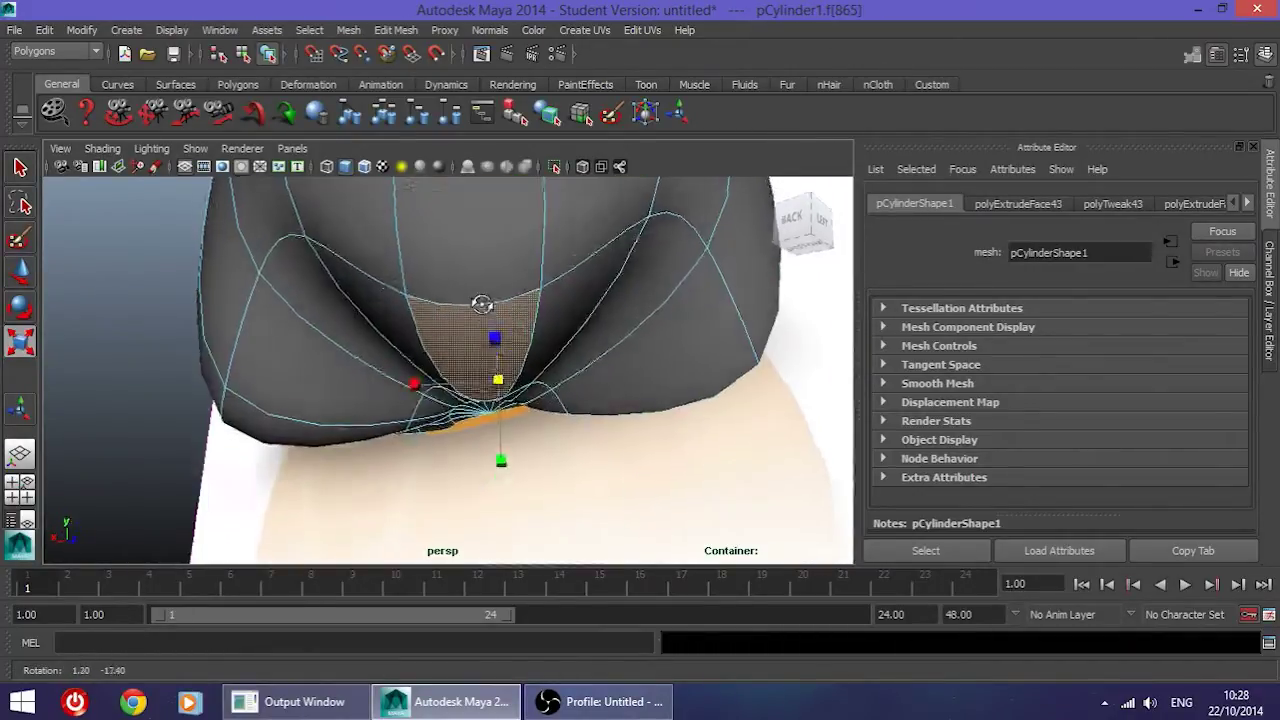
left_click_drag(483, 303, 484, 281, "alt")
left_click_drag(419, 362, 388, 358)
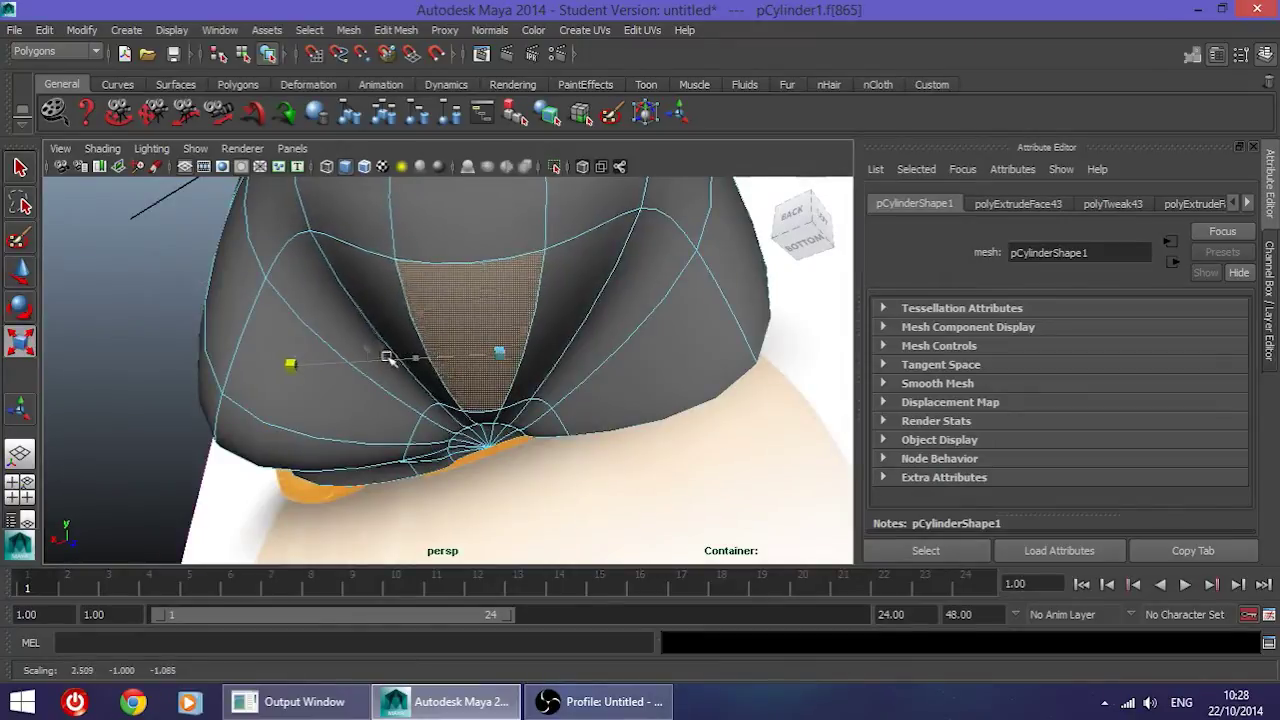
left_click_drag(402, 356, 432, 425, "alt")
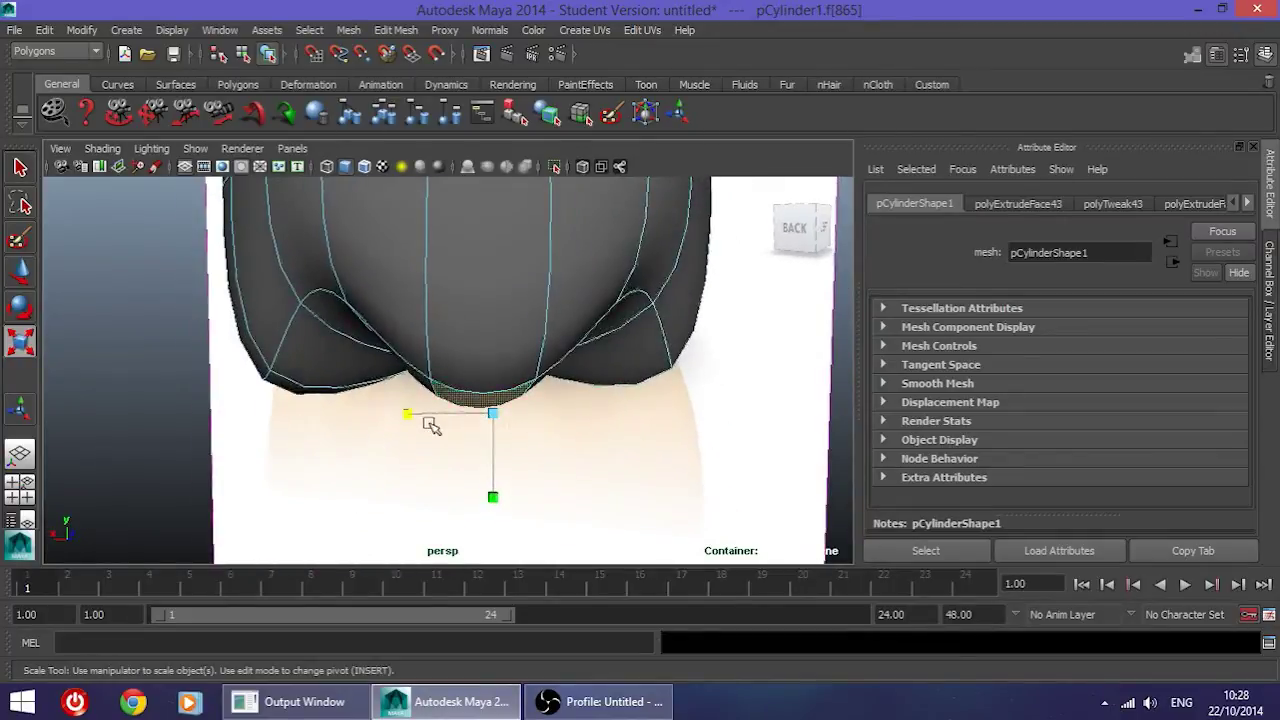
Step: Select the underside face of the foot on the bottle's left side and scale it sideways
left_click_drag(340, 395, 502, 275, "alt")
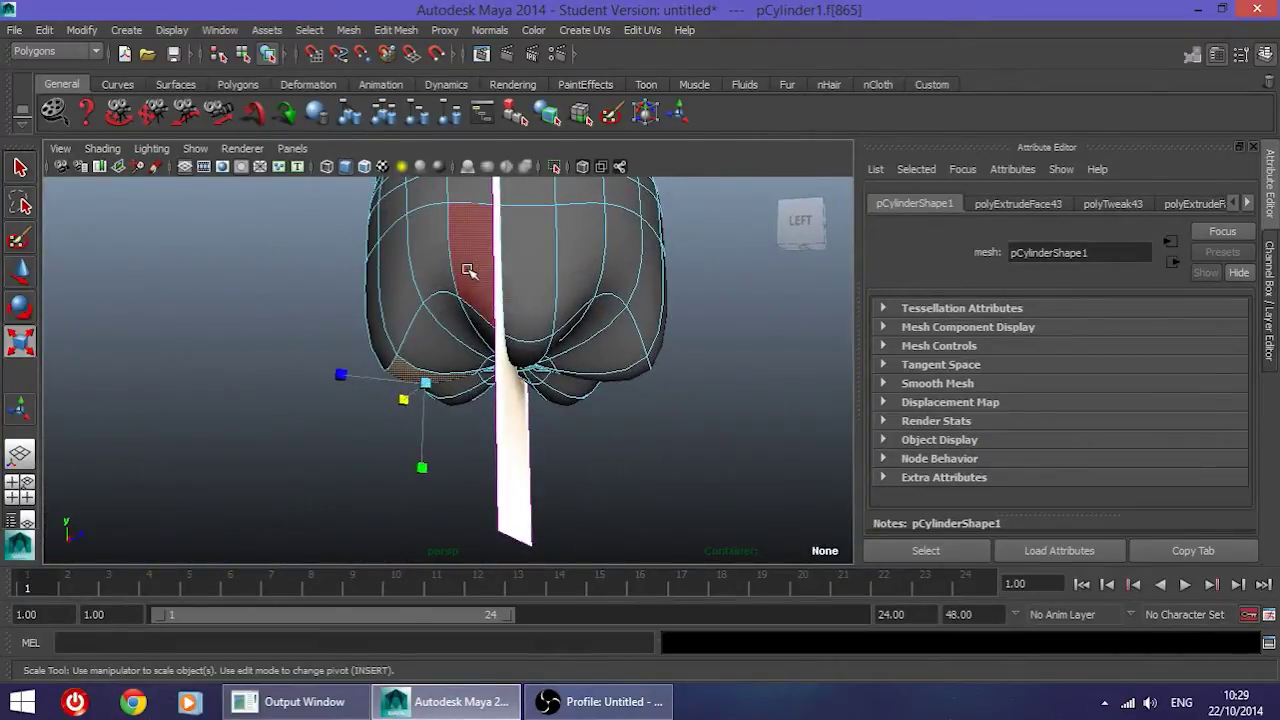
left_click_drag(565, 293, 506, 290, "alt")
left_click(503, 296)
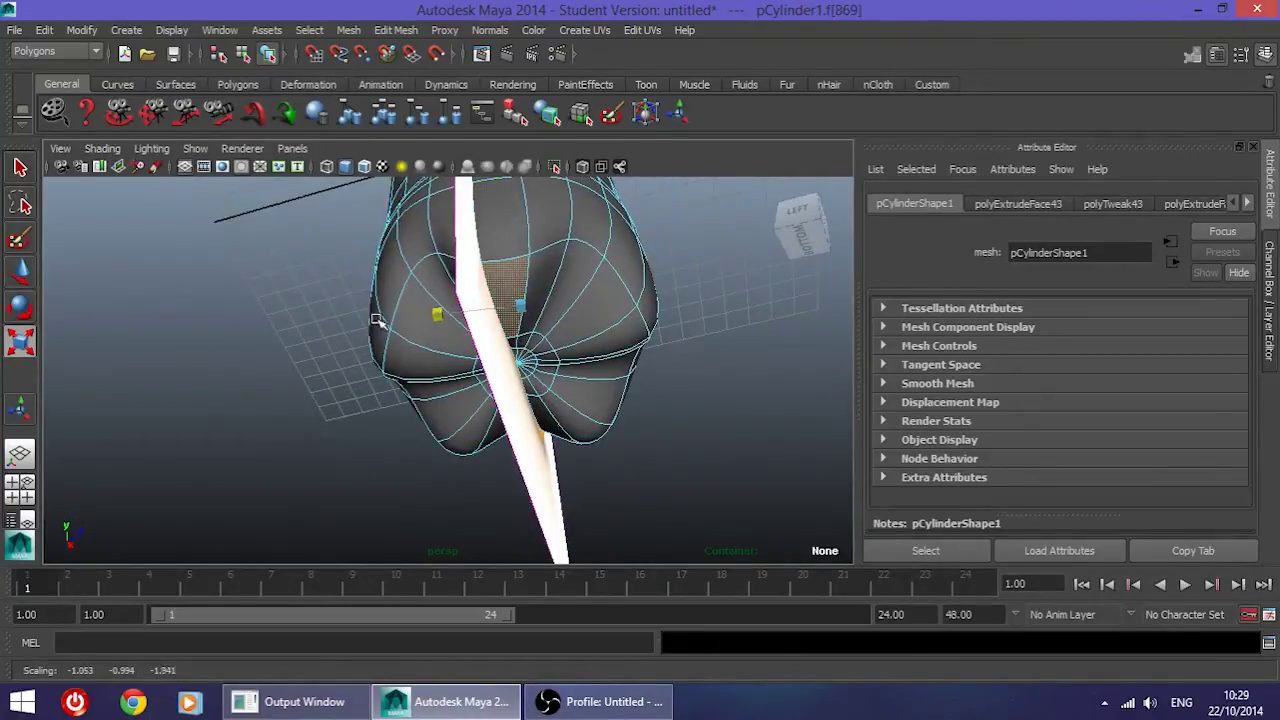
left_click_drag(488, 319, 534, 405, "alt")
left_click_drag(448, 403, 447, 402)
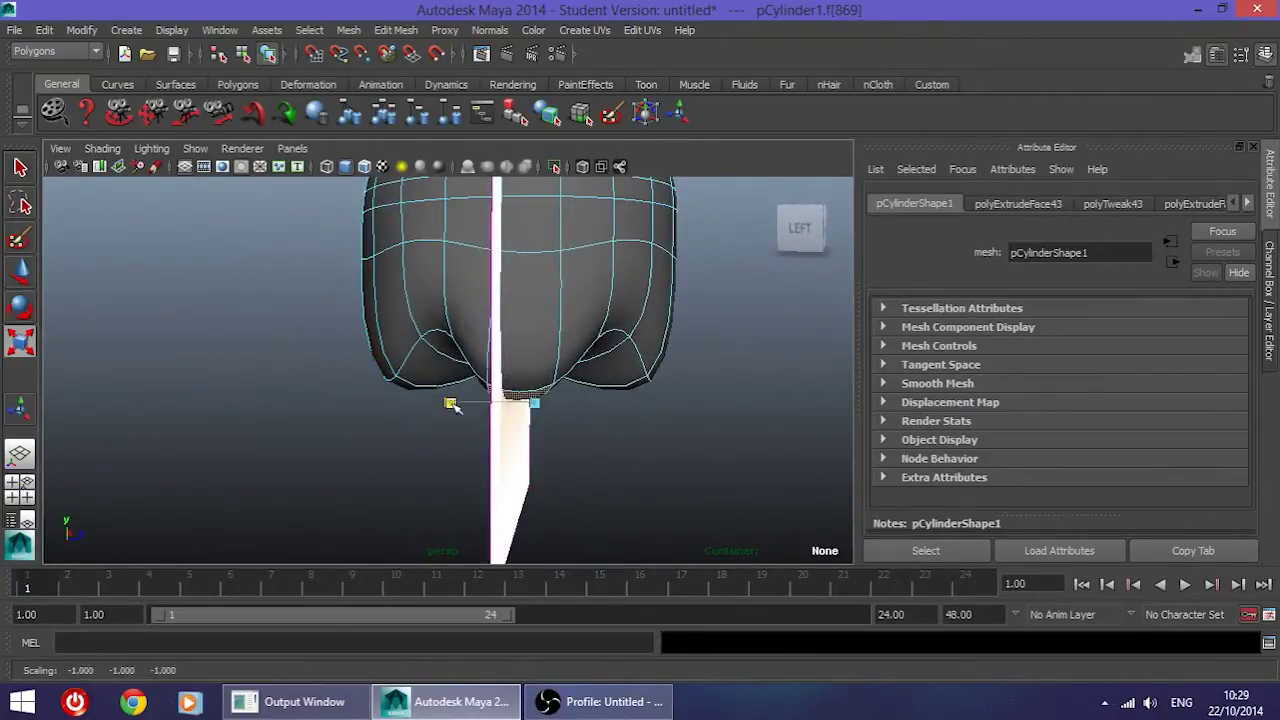
Step: Select the underside face of the foot between the bottle's right and back sides and scale it sideways
left_click_drag(455, 405, 503, 383, "alt")
left_click_drag(563, 410, 410, 329)
left_click(377, 356)
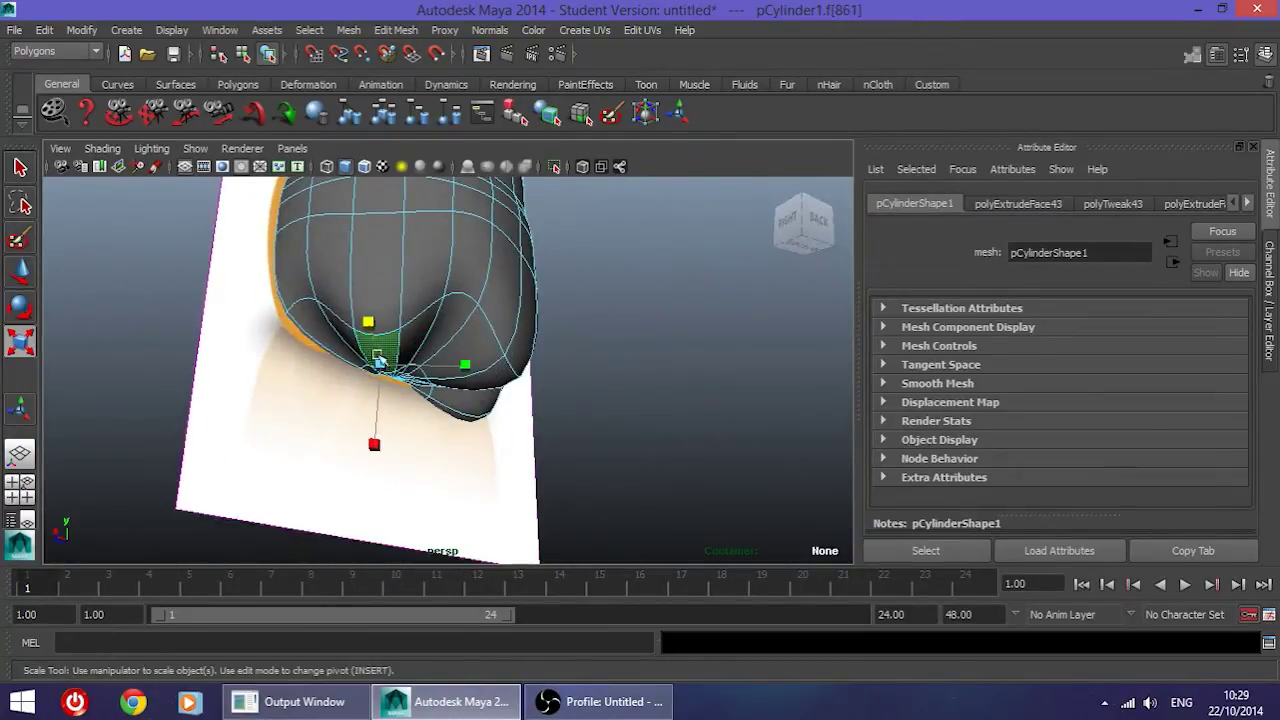
left_click_drag(474, 372, 547, 373)
left_click_drag(368, 364, 373, 407, "alt")
left_click_drag(295, 388, 281, 389)
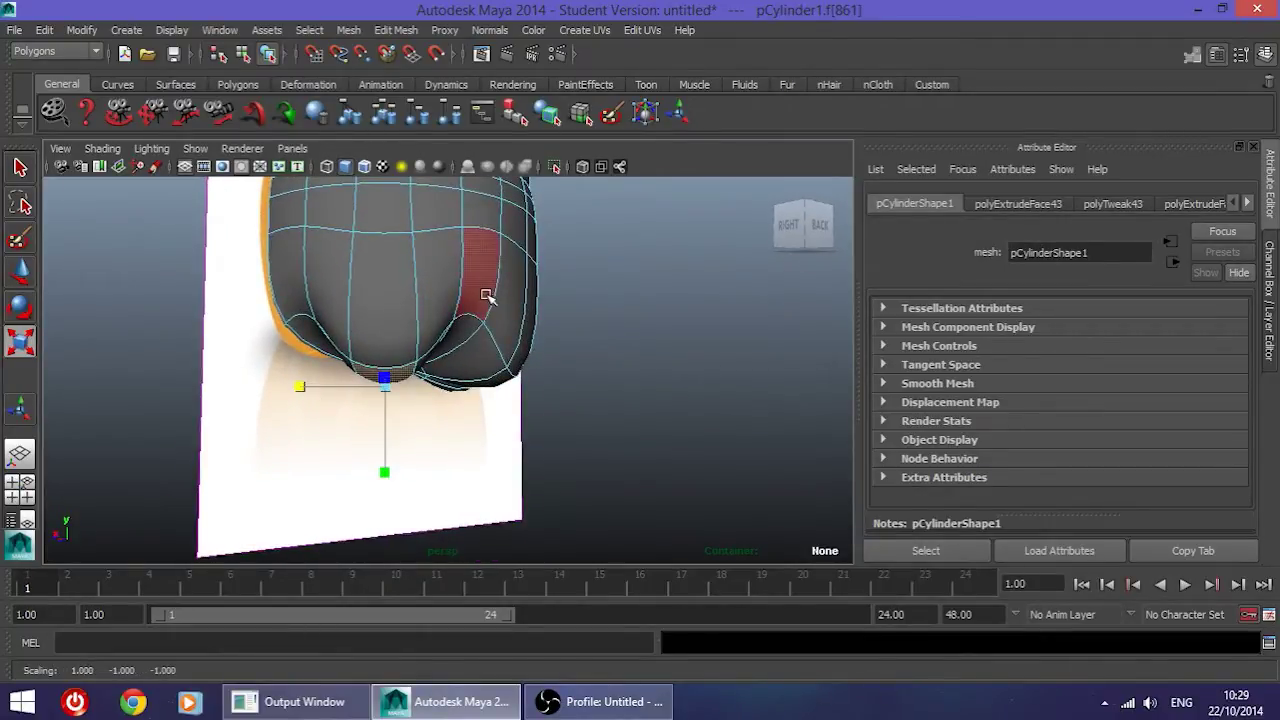
Step: Insert an edge loop running around the undersides of the feet, part-way between the base centre and their outer edges
right_click_drag(486, 296, 540, 279)
left_click(594, 318)
left_click_drag(594, 318, 326, 324, "alt")
scroll(484, 350, "down", 5)
left_click_drag(485, 350, 523, 297, "alt")
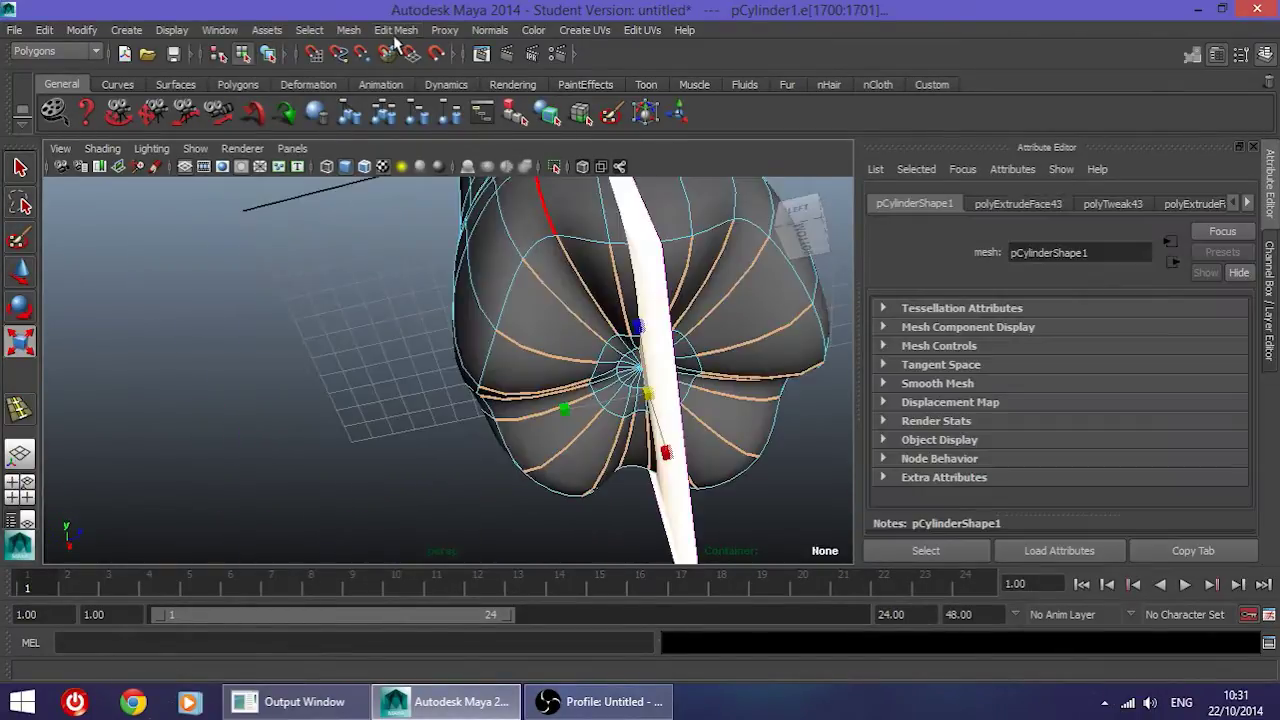
left_click(396, 30)
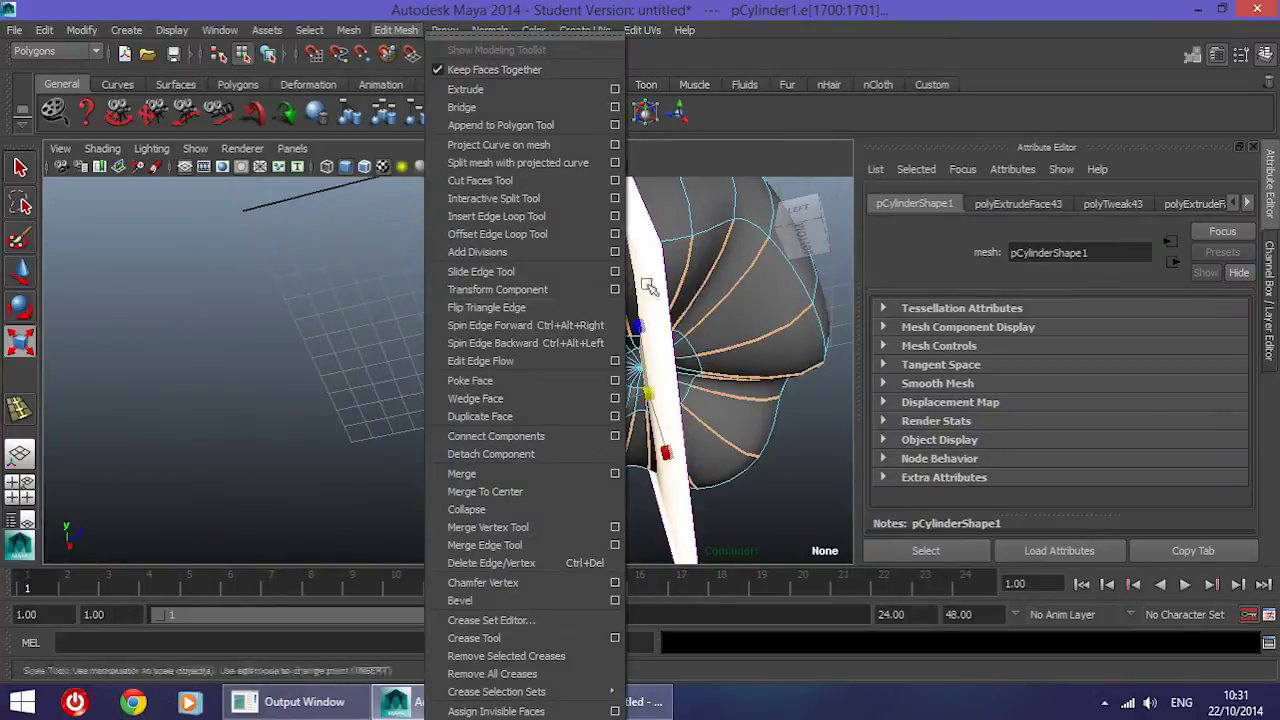
left_click(540, 216)
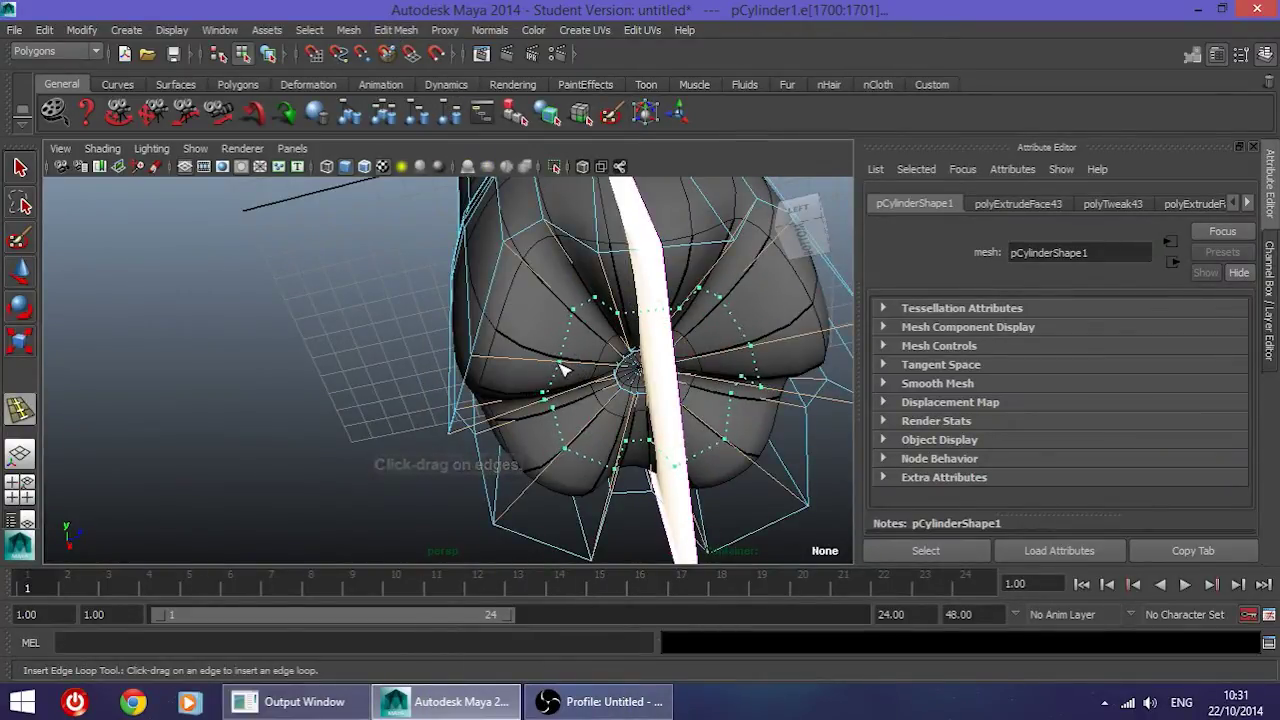
left_click_drag(562, 368, 562, 370)
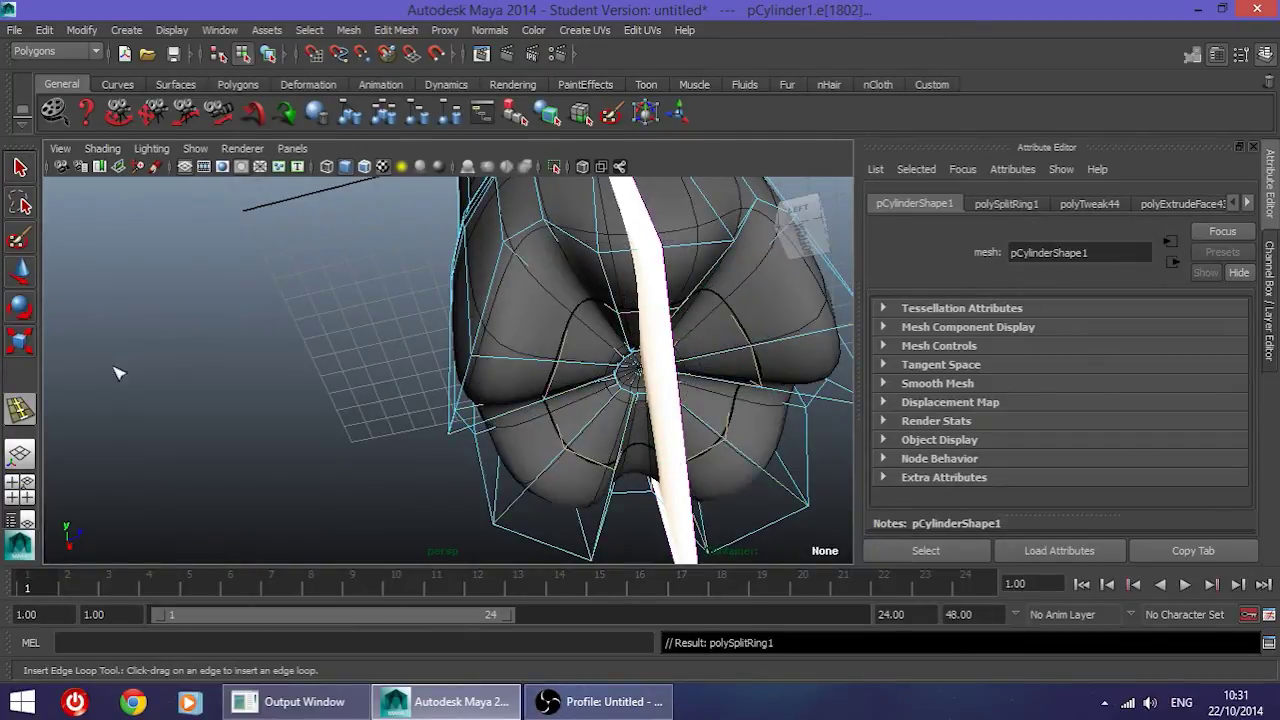
Step: Raise the new edge loop under the feet along the vertical axis with the Move tool
left_click_drag(415, 387, 105, 432, "alt")
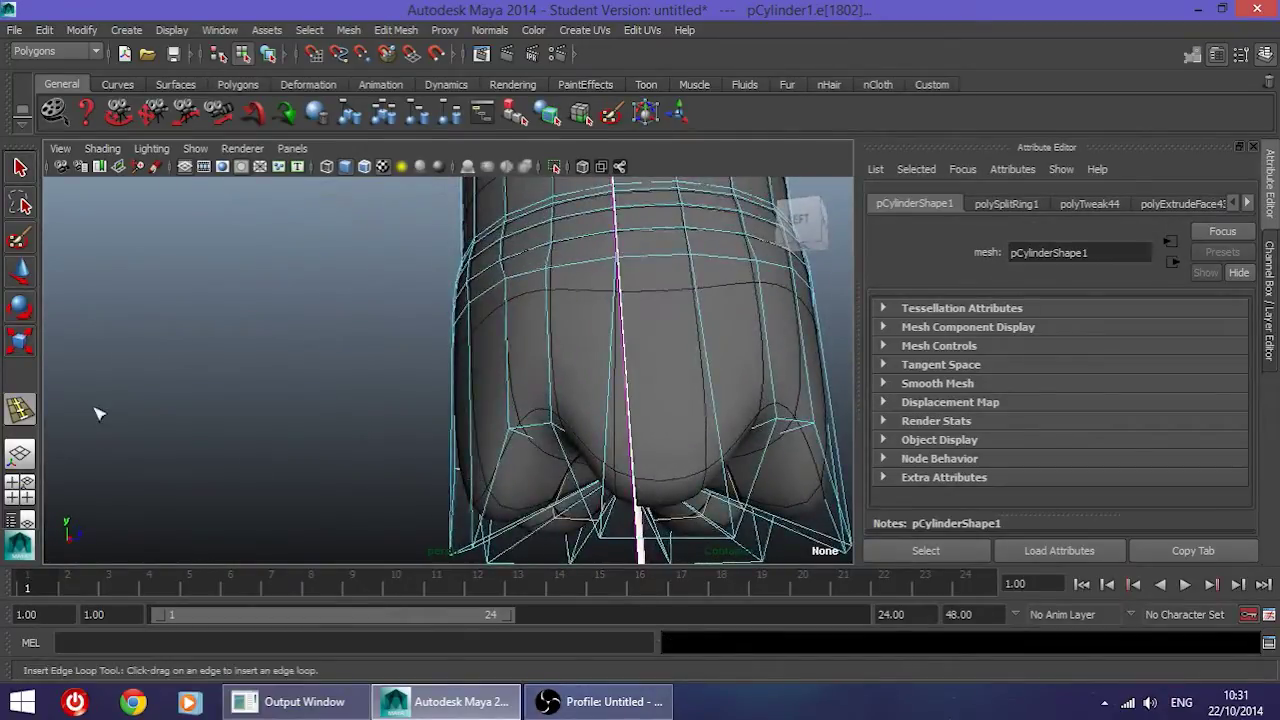
key("ctrl+z")
left_click_drag(577, 478, 586, 434, "alt")
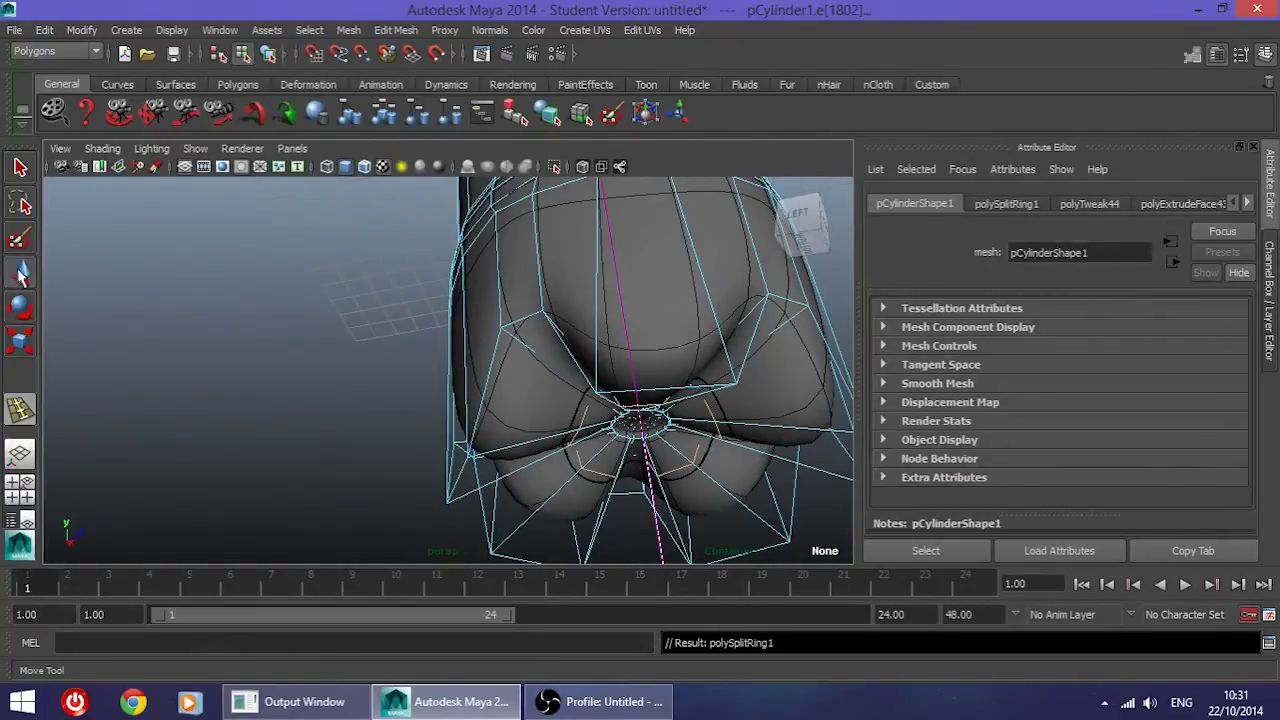
left_click(20, 272)
left_click_drag(638, 378, 640, 483, "alt")
left_click_drag(638, 423, 629, 410)
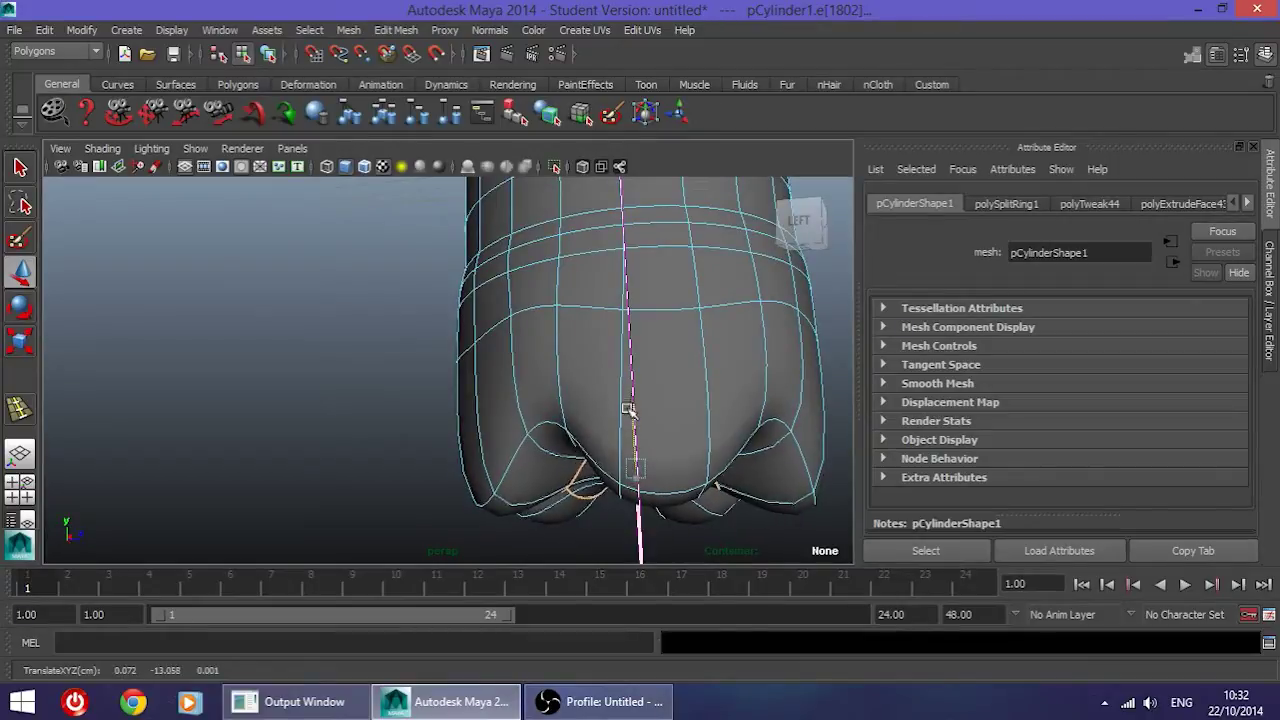
Step: Return to object mode, deselect the bottle and examine its shape from the base up to the neck
right_click_drag(642, 416, 706, 371)
left_click_drag(675, 460, 508, 436, "alt")
left_click_drag(411, 419, 660, 412, "alt")
right_click_drag(556, 307, 634, 283)
left_click(671, 443)
left_click_drag(671, 443, 384, 356, "alt")
left_click_drag(321, 430, 510, 355, "alt")
left_click_drag(527, 458, 664, 490, "alt")
left_click_drag(493, 398, 249, 447, "alt")
middle_click_drag(419, 332, 459, 437, "alt")
left_click_drag(459, 437, 493, 437, "alt")
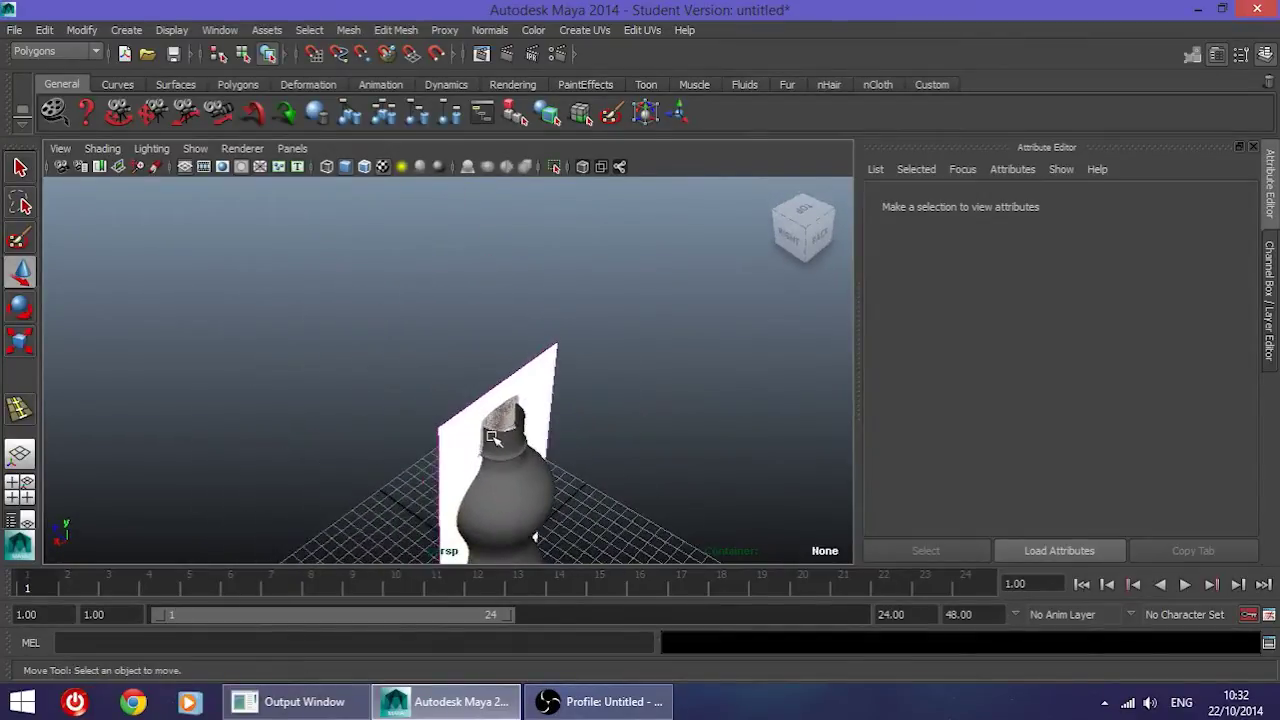
Step: Create a polygon cylinder to serve as the bottle's cap
left_click(122, 30)
mouse_move(170, 75)
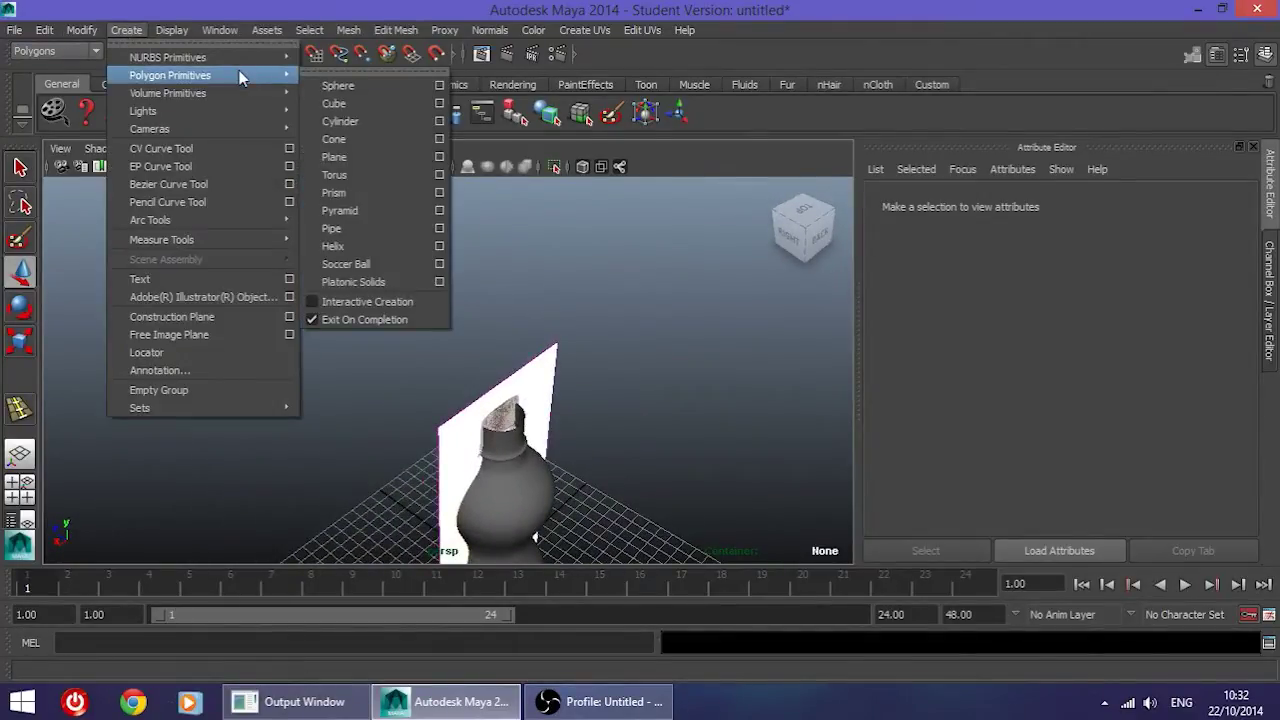
left_click(367, 118)
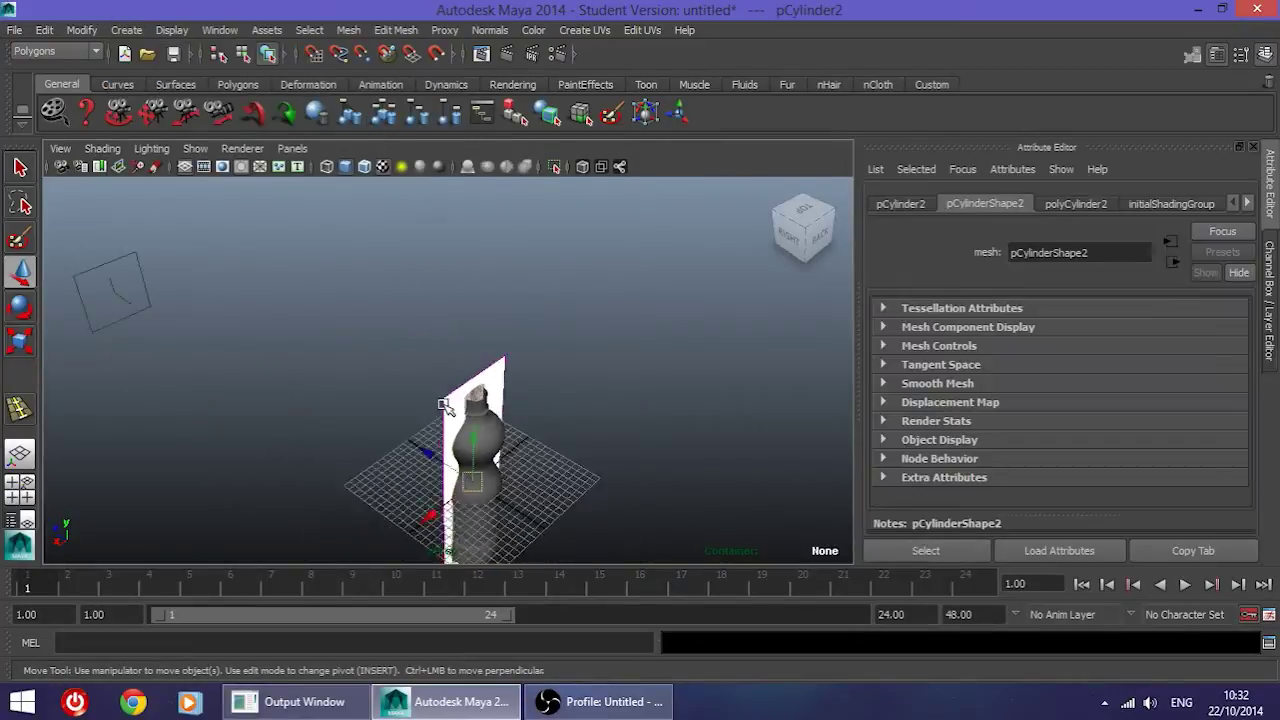
Step: Scale the new cylinder uniformly to about 1.89 in the top view, slightly wider than the bottle's neck
left_click_drag(465, 417, 464, 453, "alt")
scroll(464, 453, "up", 4)
middle_click_drag(460, 450, 451, 340, "alt")
scroll(456, 345, "up", 4)
left_click_drag(465, 360, 465, 397, "alt")
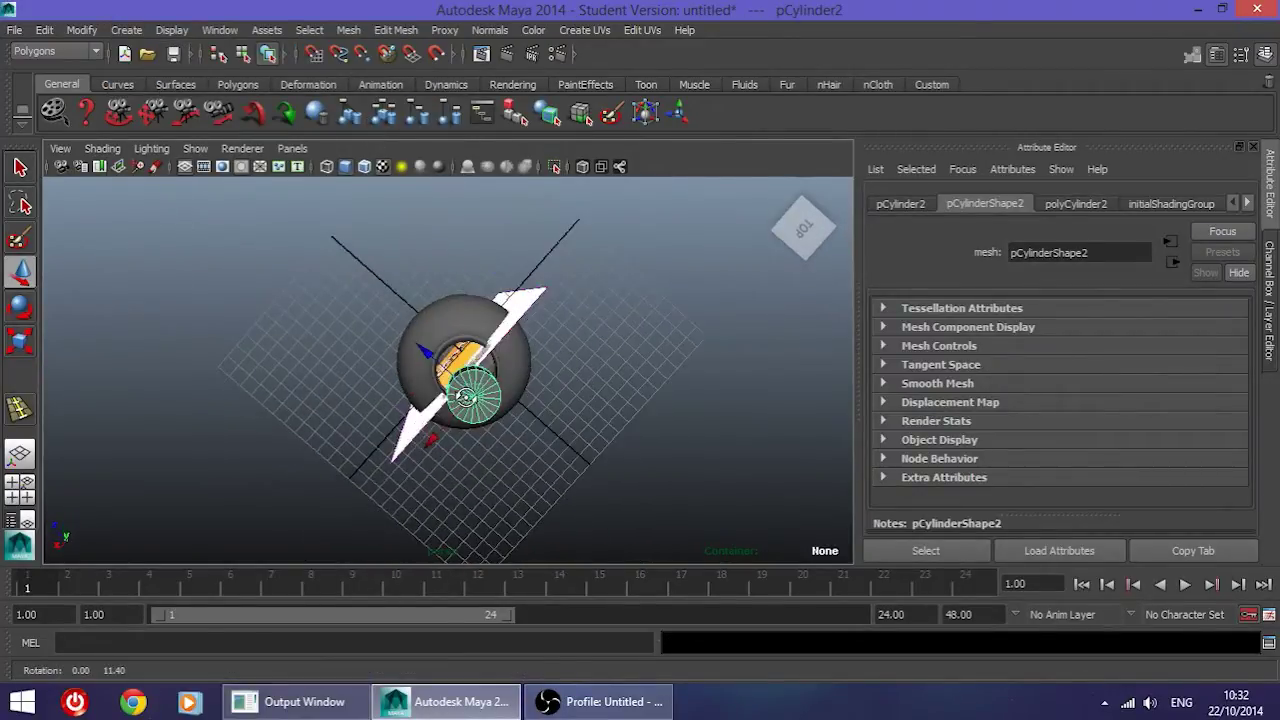
key("space")
key("space")
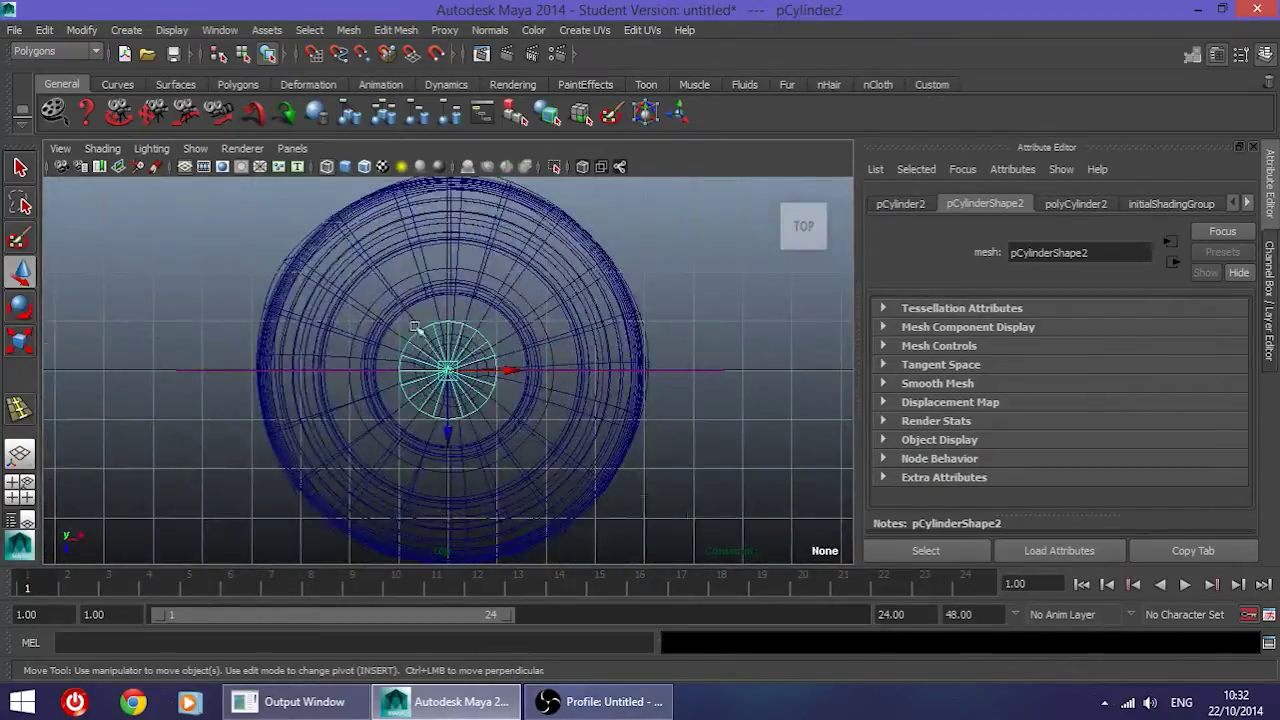
key("r")
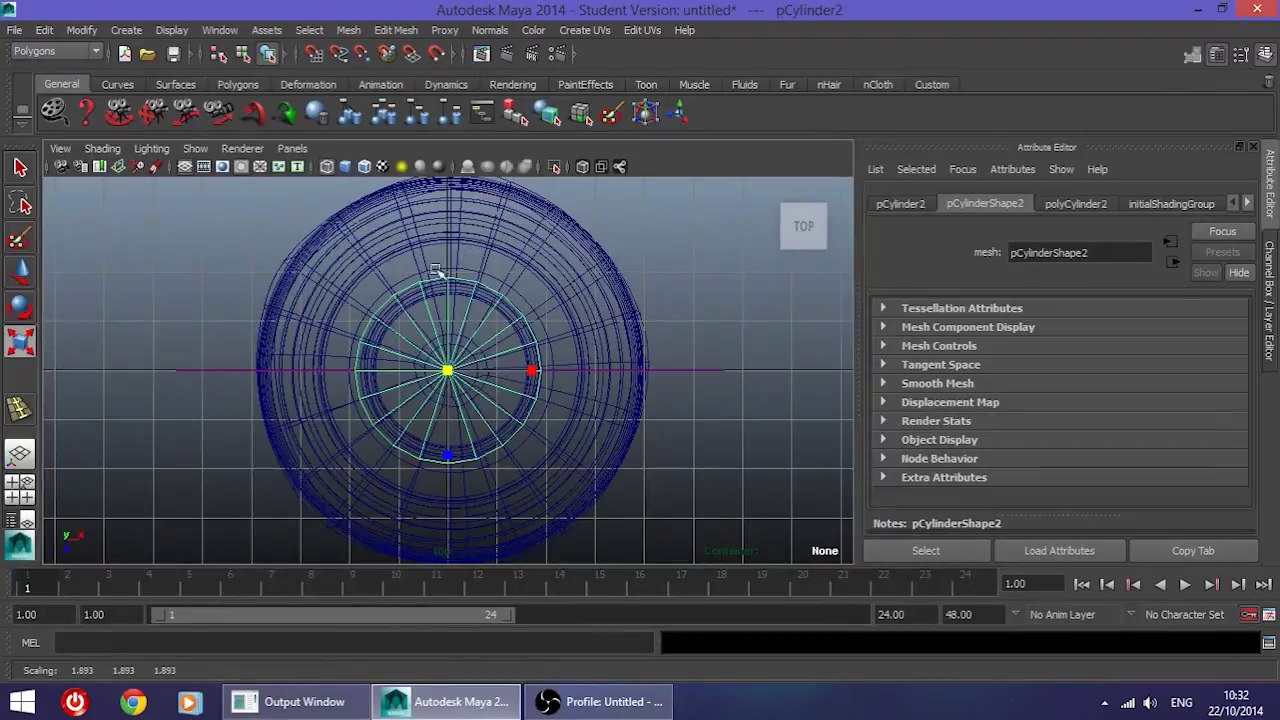
Step: Move the cap cylinder straight up until it is above the bottle's neck in the perspective view
key("space")
key("space")
left_click_drag(580, 362, 572, 228, "alt")
middle_click_drag(557, 255, 500, 436, "alt")
left_click(20, 270)
left_click_drag(478, 288, 490, 383, "alt")
mouse_move(437, 456)
left_mouse_down("alt")
mouse_move(437, 437)
mouse_move(443, 474)
left_mouse_up("alt")
middle_click_drag(443, 474, 451, 330, "alt")
Step: Select the reference image plane and hide it
right_click(407, 361)
left_click(413, 301)
right_click(413, 301)
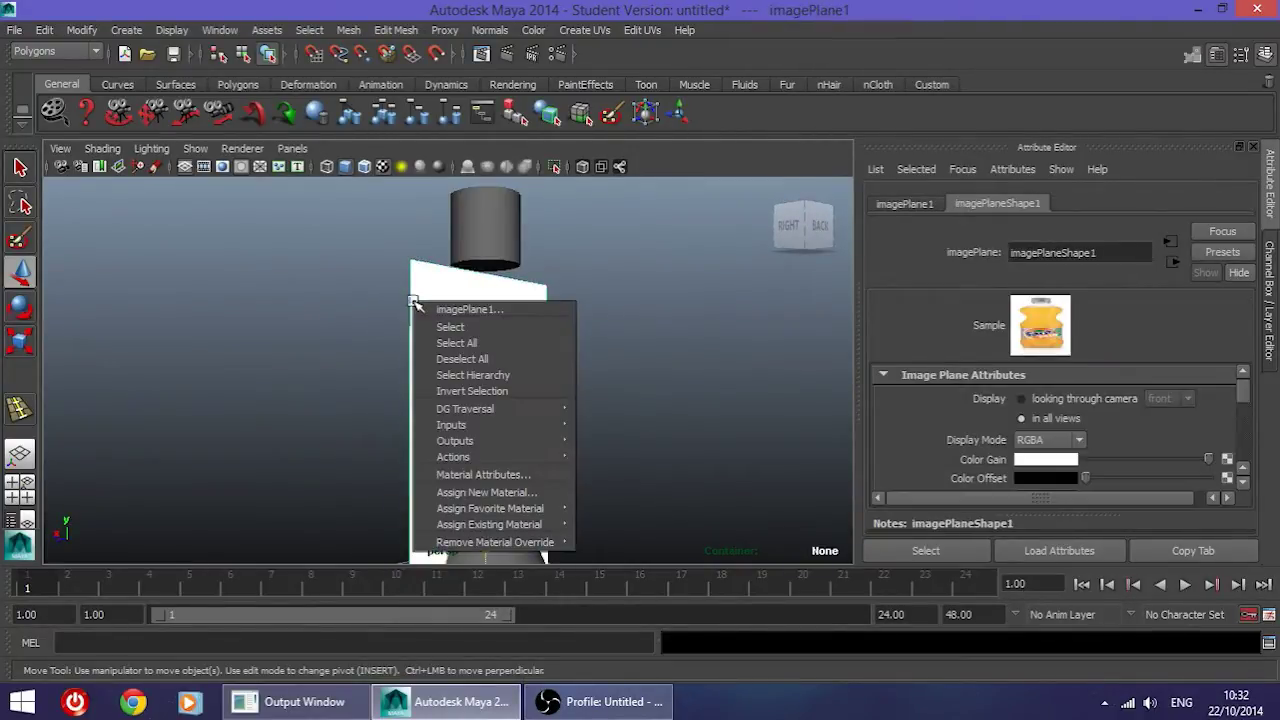
left_click(340, 348)
key("ctrl+h")
scroll(417, 351, "down", 5)
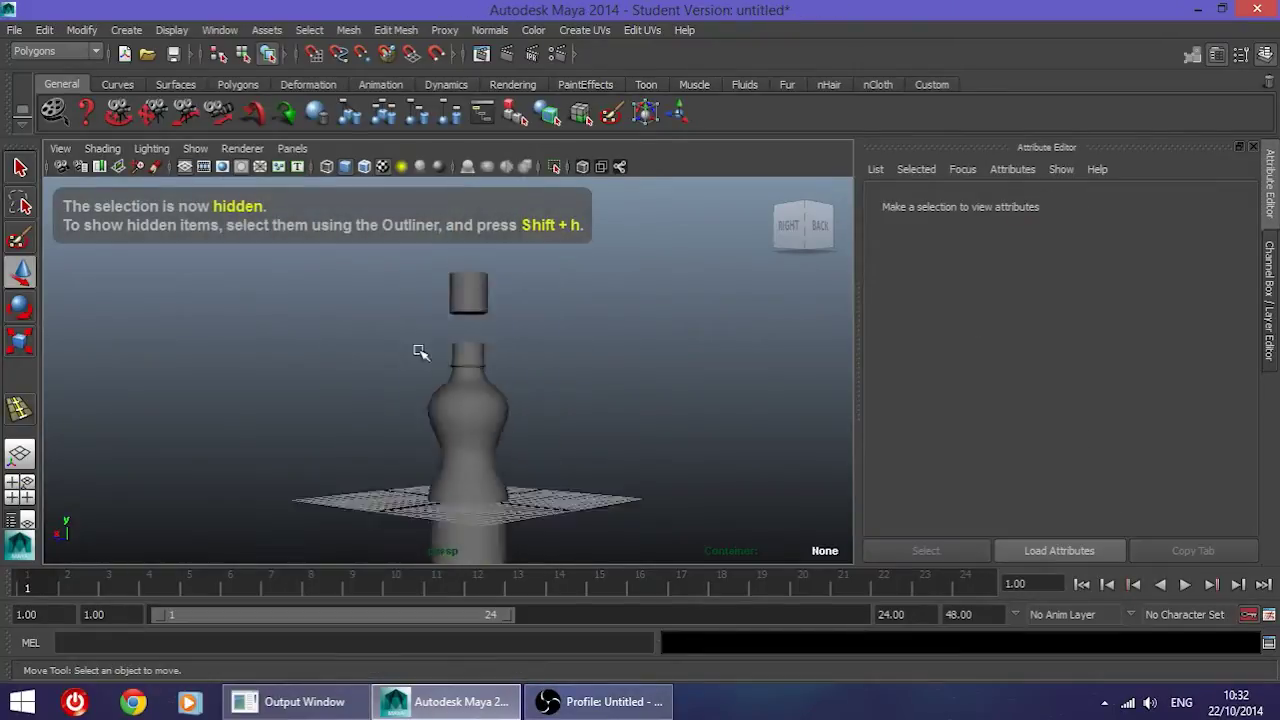
Step: Select the cap cylinder and reduce its height with the Scale tool
left_click_drag(520, 363, 546, 406, "alt")
scroll(501, 370, "up", 5)
middle_click_drag(497, 340, 470, 417, "alt")
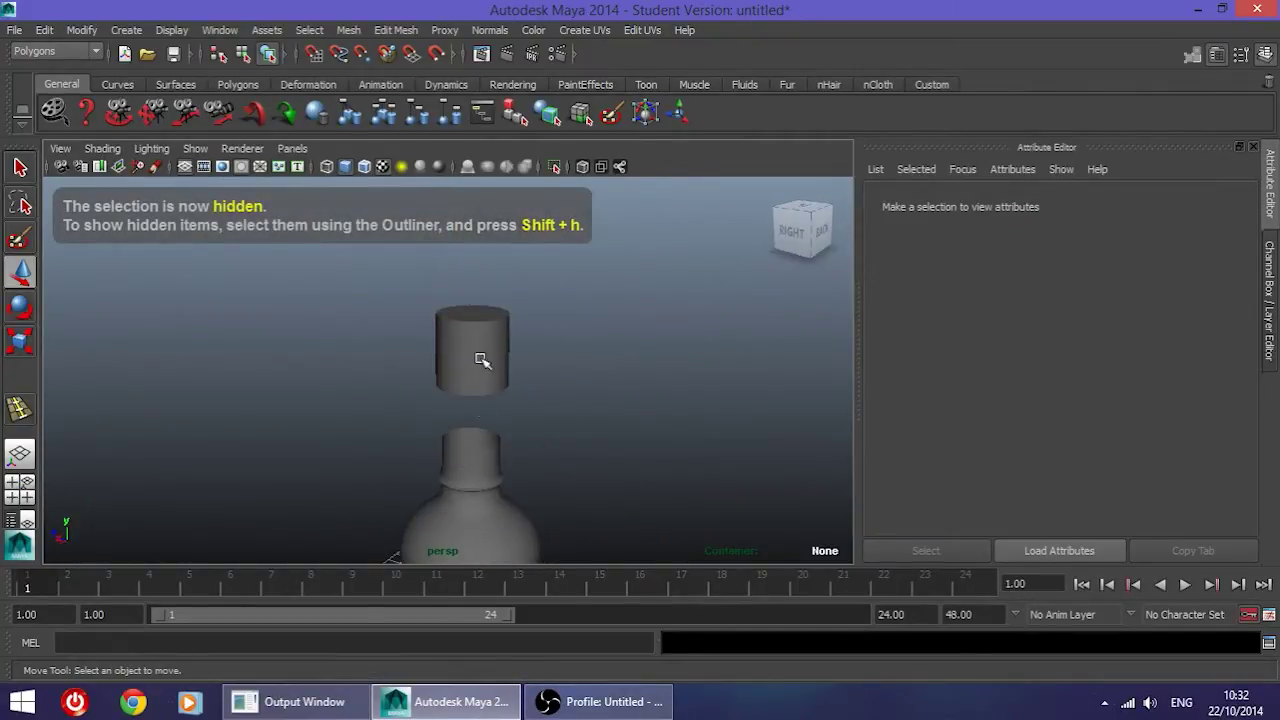
left_click(480, 360)
key("f")
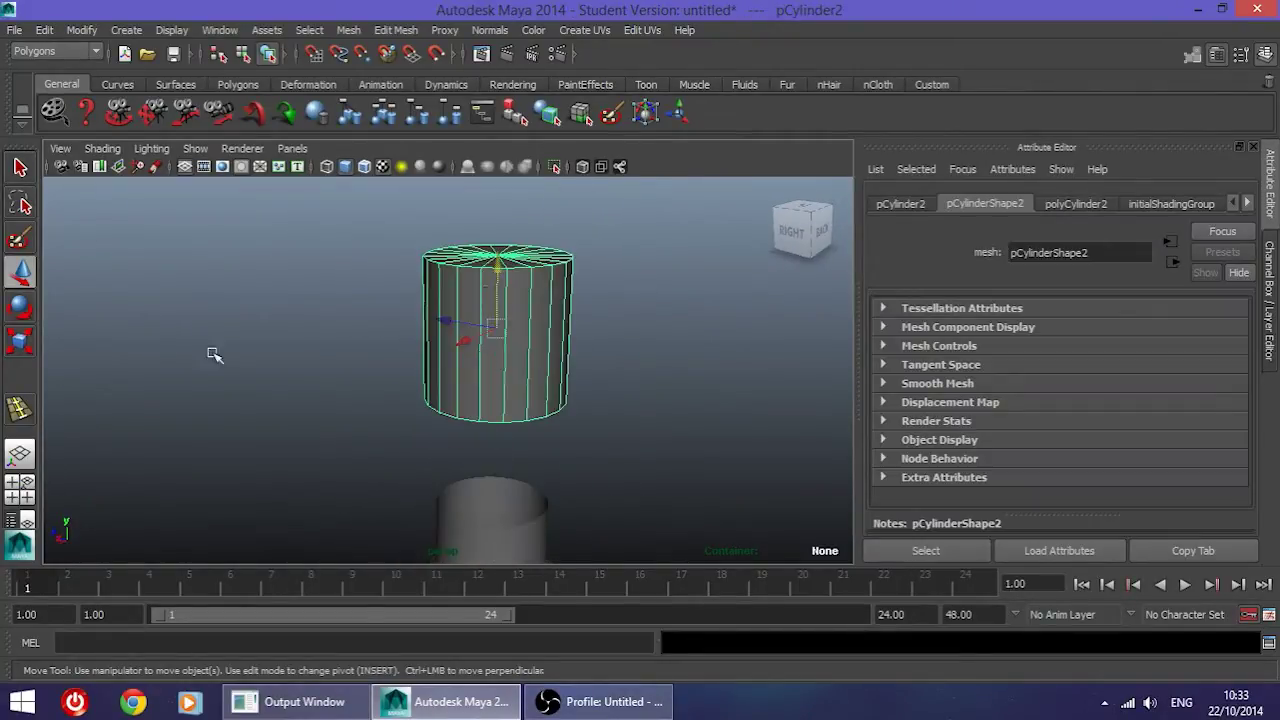
left_click(21, 342)
left_click_drag(496, 243, 372, 265)
Step: Lower the shortened cap cylinder over the bottle's neck
left_click(24, 272)
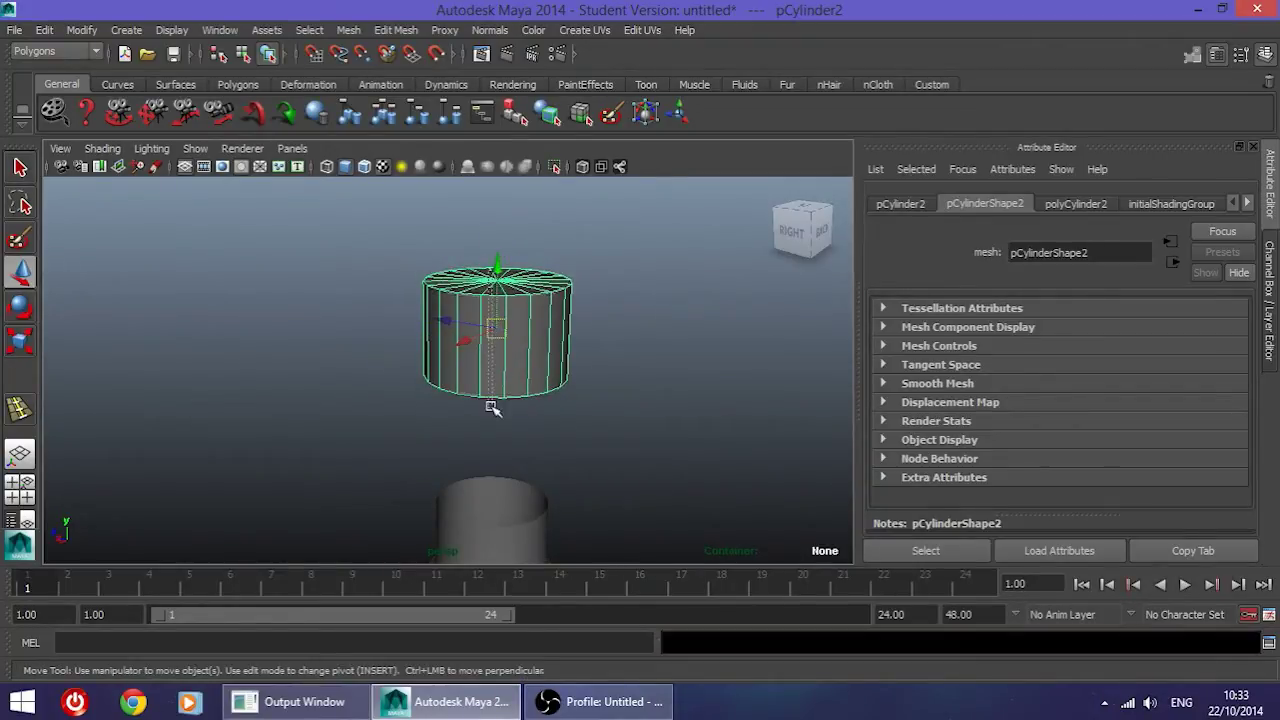
left_click_drag(500, 272, 500, 448)
middle_click_drag(540, 420, 535, 182, "alt")
left_click_drag(527, 352, 538, 380, "alt")
left_click_drag(514, 252, 410, 280)
Step: Scale the cap cylinder down uniformly in the front view so it fits more closely around the neck
key("space")
key("space")
scroll(429, 294, "down", 5)
middle_click_drag(431, 291, 433, 500, "alt")
middle_click_drag(437, 240, 441, 430, "alt")
scroll(450, 310, "up", 3)
middle_click_drag(468, 225, 488, 422, "alt")
scroll(483, 294, "up", 5)
key("r")
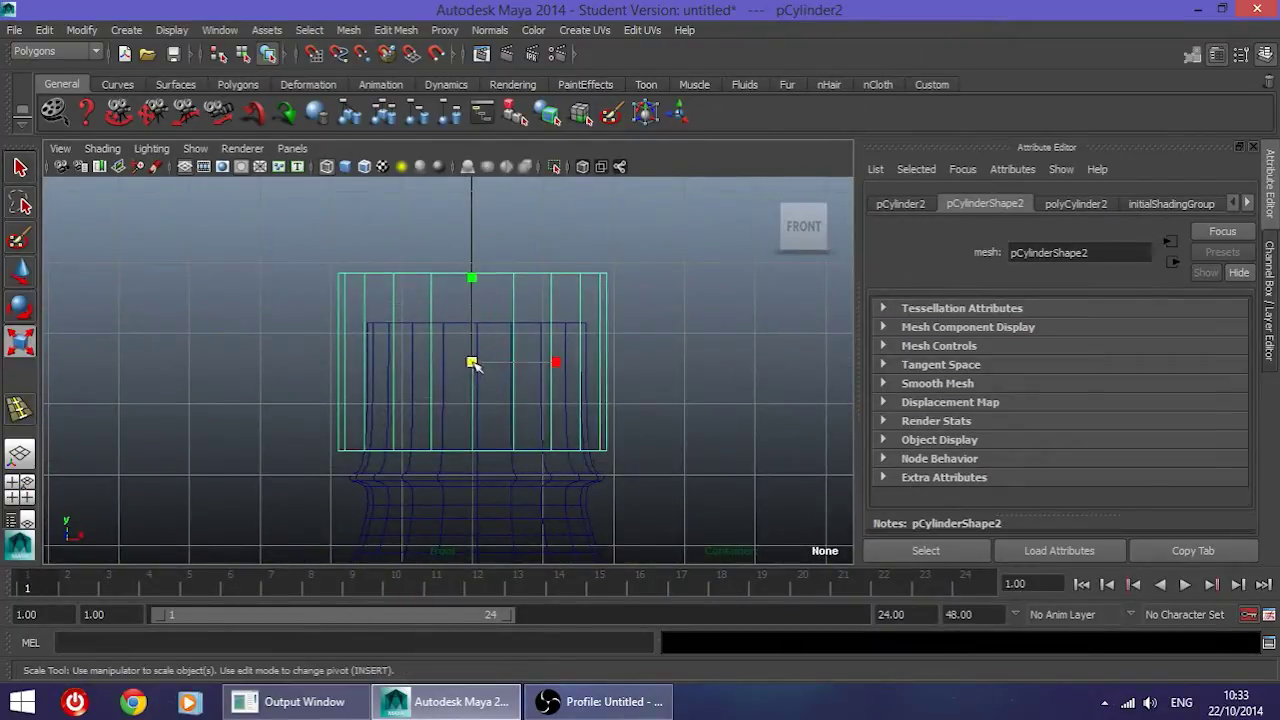
left_click_drag(473, 363, 458, 364)
Step: Centre the cap over the neck, reduce its height a little and seat it just above the neck's ring
key("w")
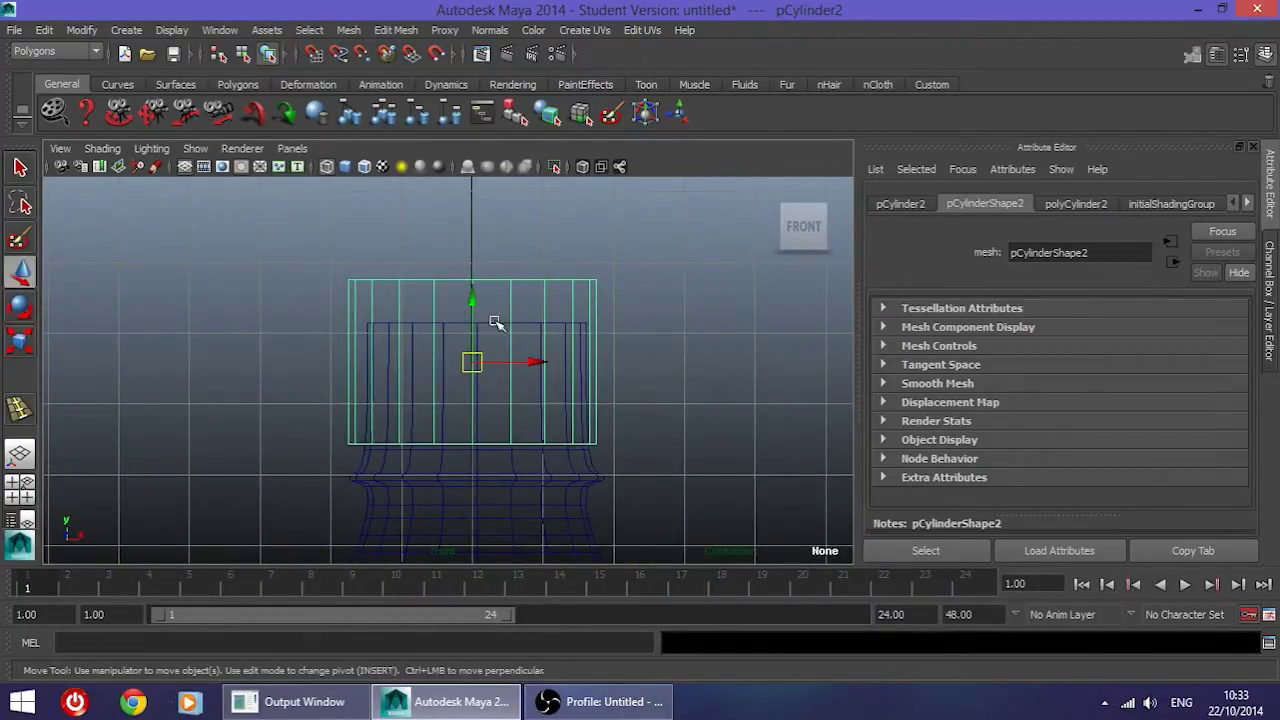
left_click_drag(538, 360, 540, 362)
mouse_move(474, 304)
left_mouse_down()
mouse_move(477, 294)
mouse_move(474, 320)
left_mouse_up()
key("r")
left_click(21, 274)
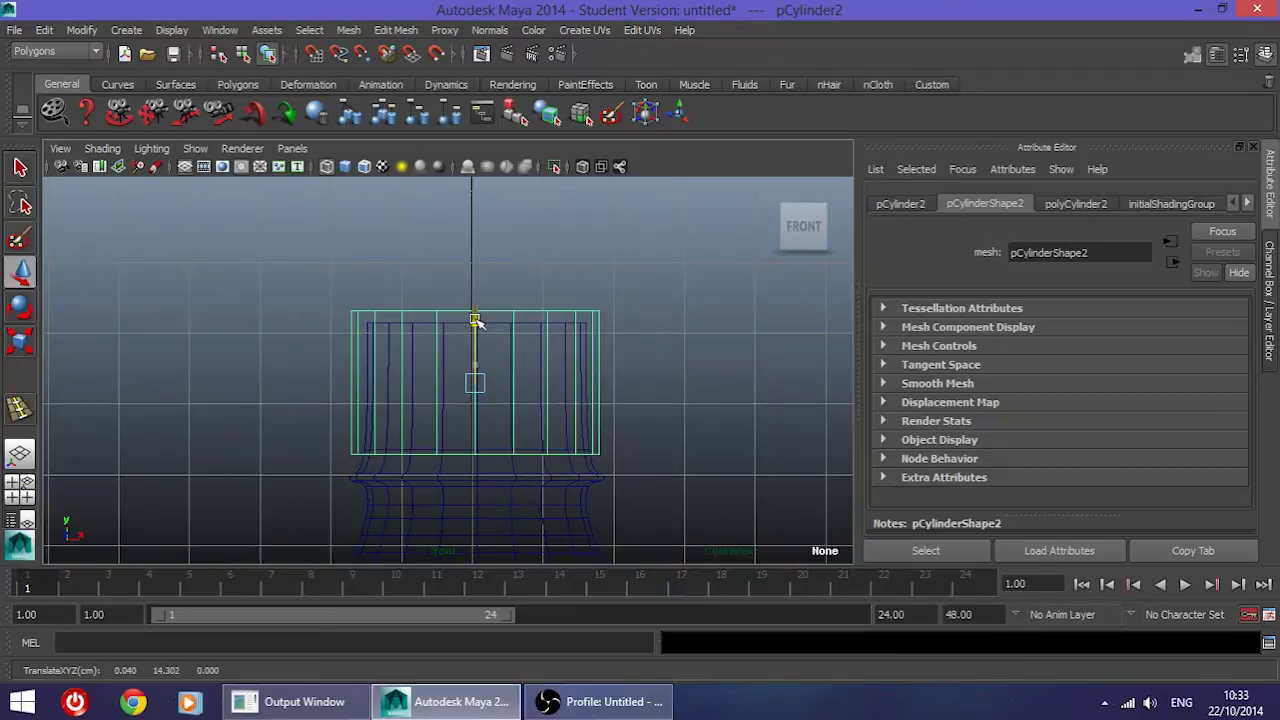
Step: Raise the cap clear of the neck in the perspective view to expose its underside
key("space")
key("space")
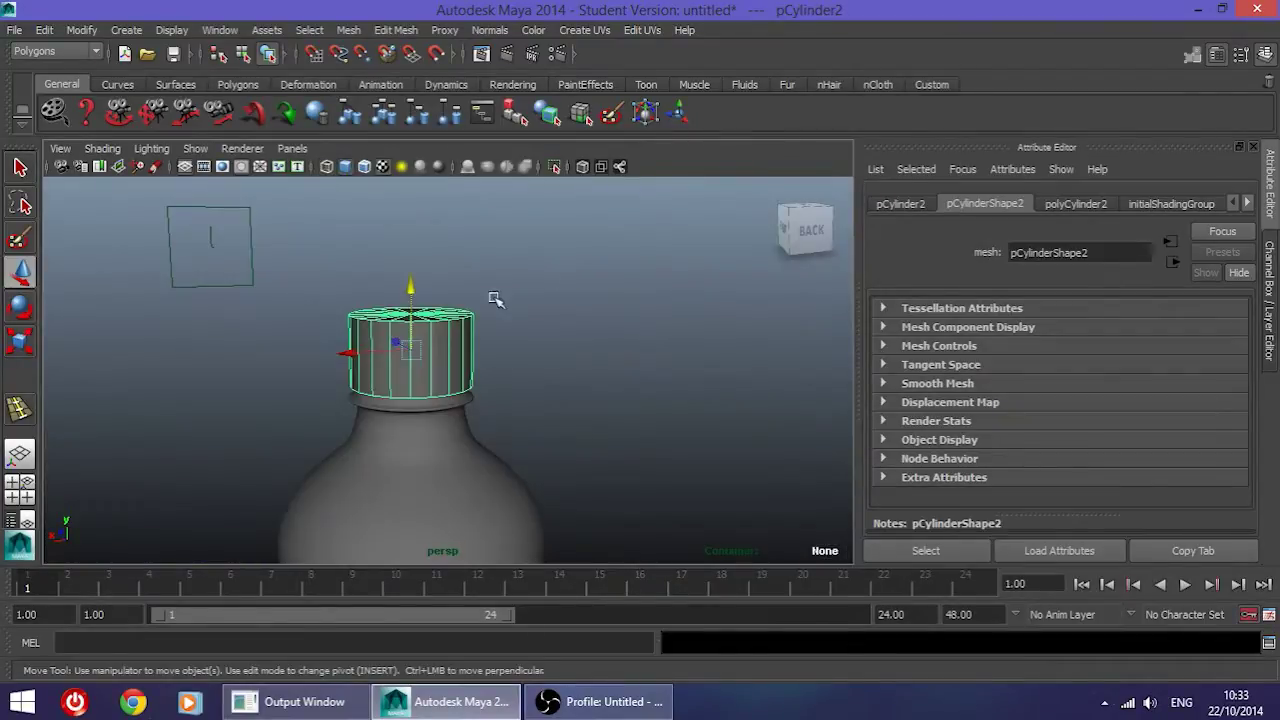
left_click_drag(438, 343, 443, 203)
left_click_drag(446, 440, 466, 357, "alt")
scroll(472, 399, "up", 5)
Step: Select all the triangular faces on the cap's underside and delete them to open the cap
right_click(460, 340)
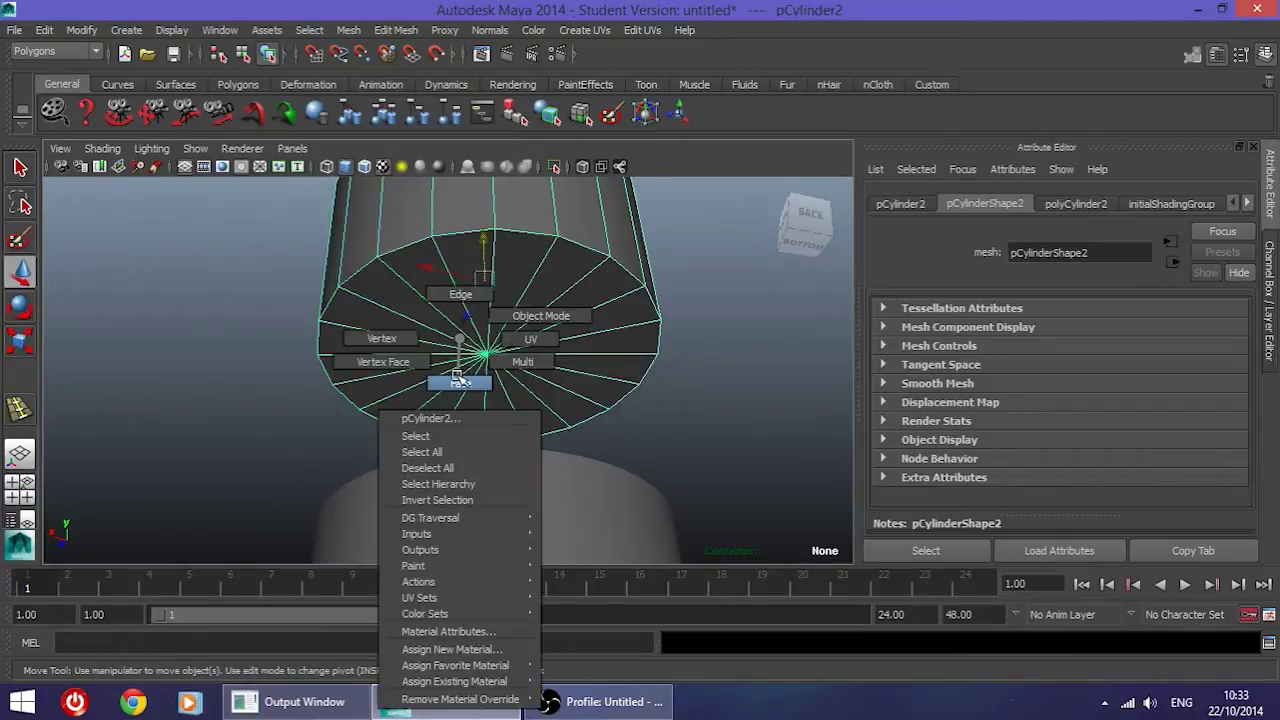
right_click_drag(457, 376, 459, 382)
left_click(412, 300)
left_click(430, 283, "shift")
left_click(502, 269, "shift")
left_click(476, 268, "shift")
left_click(555, 279, "shift")
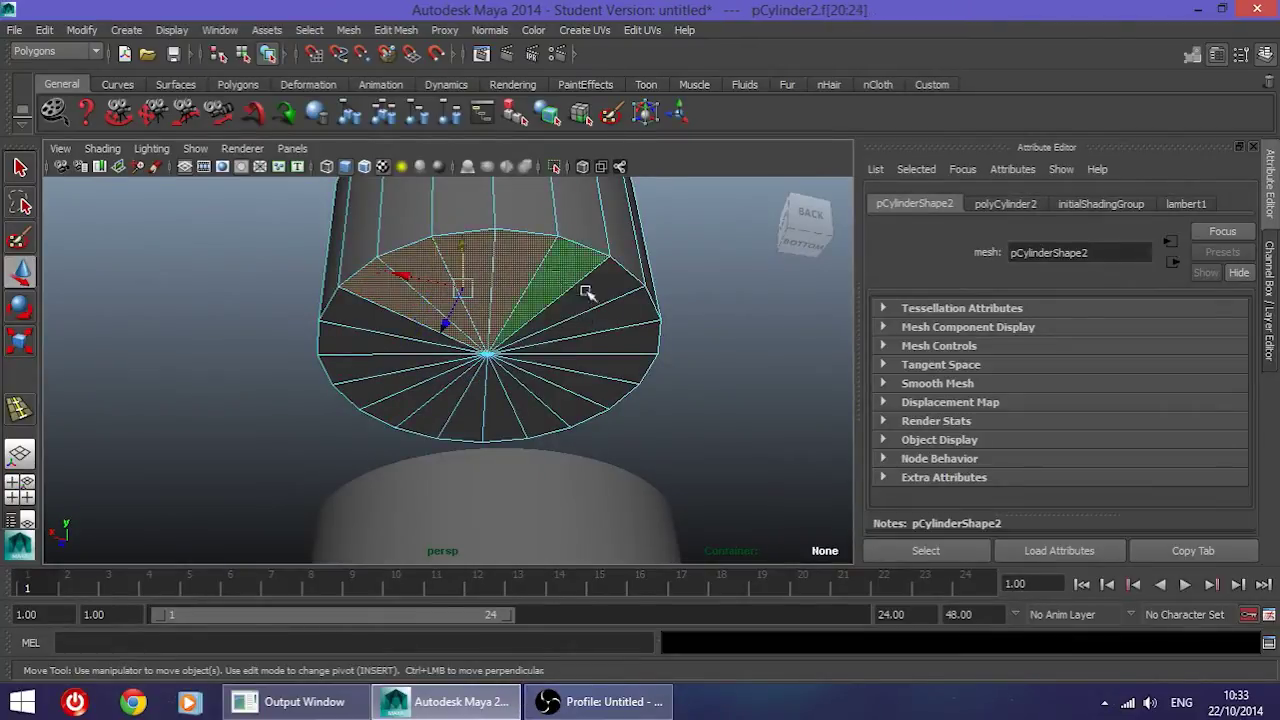
left_click(585, 292, "shift")
left_click(594, 297, "shift")
mouse_move(560, 290)
left_mouse_down()
mouse_move(380, 289)
mouse_move(370, 316)
mouse_move(392, 372)
mouse_move(521, 410)
left_mouse_up()
left_click(590, 379, "shift")
left_click(603, 363, "shift")
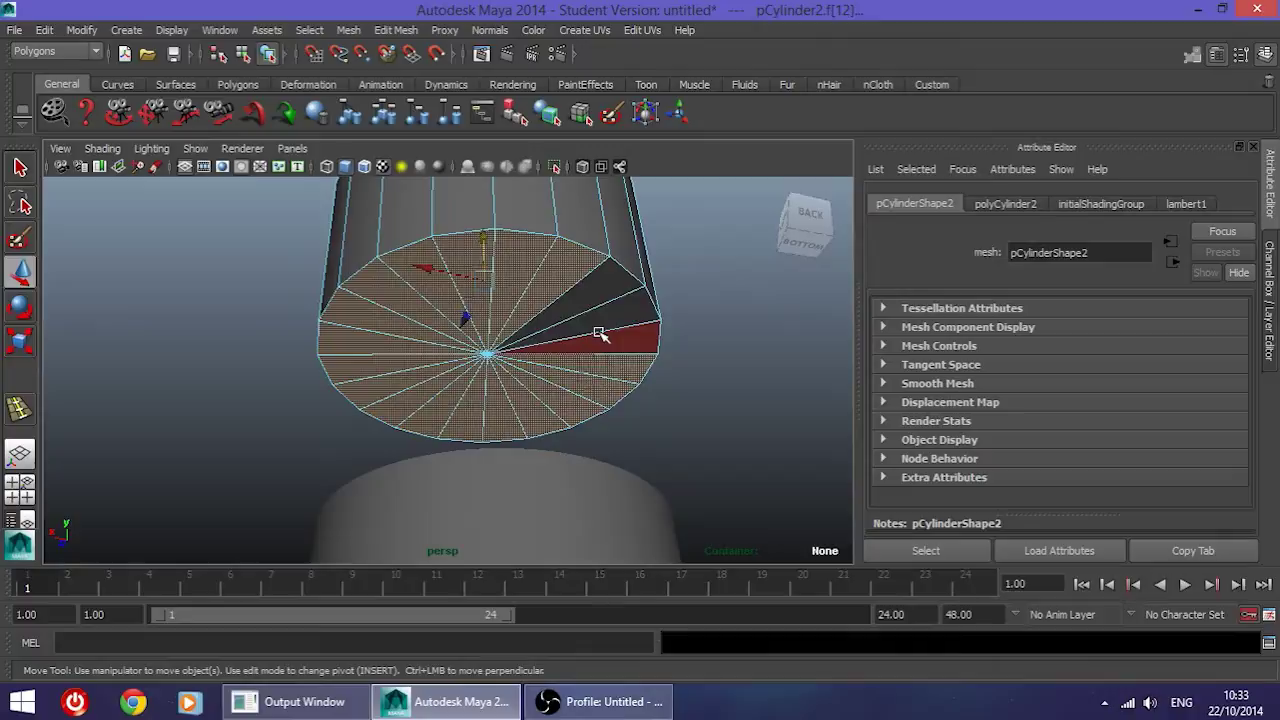
left_click(600, 317, "shift")
left_click(619, 337, "shift")
left_click(600, 297, "shift")
key("Delete")
Step: Select all the cap's remaining faces and apply Extrude to them
left_click_drag(600, 297, 418, 291, "alt")
double_click(400, 290)
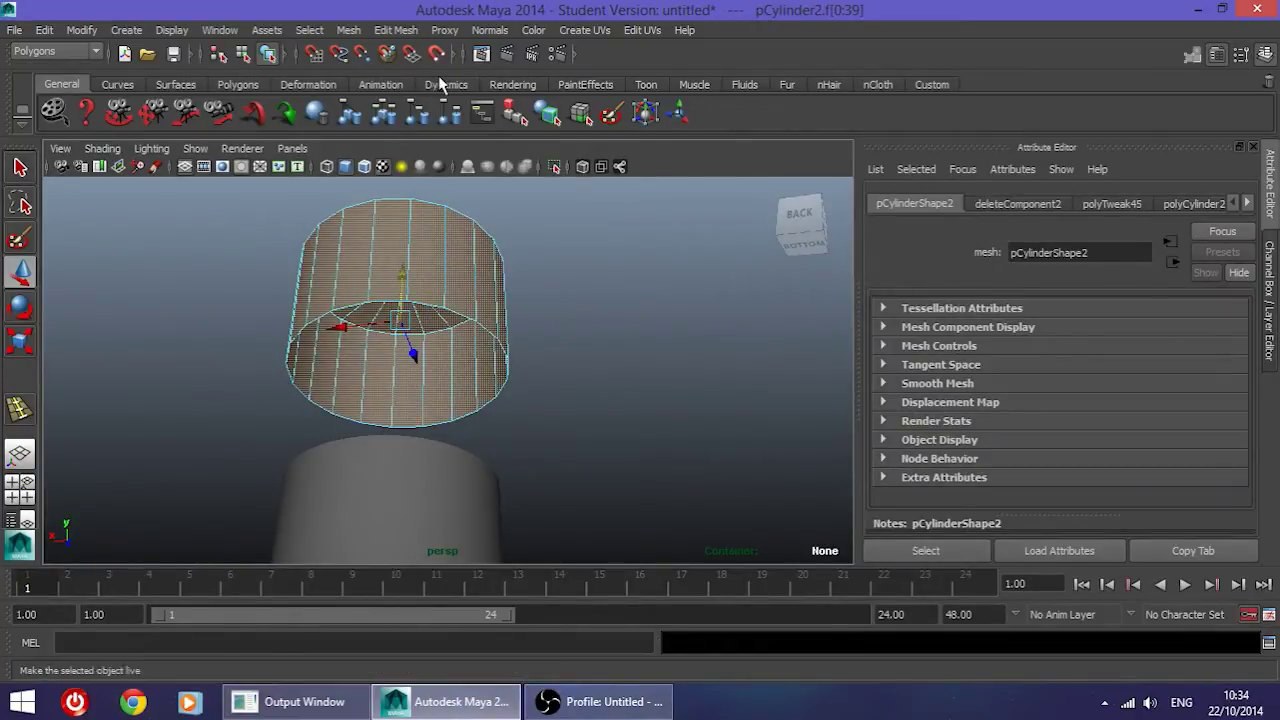
left_click(400, 31)
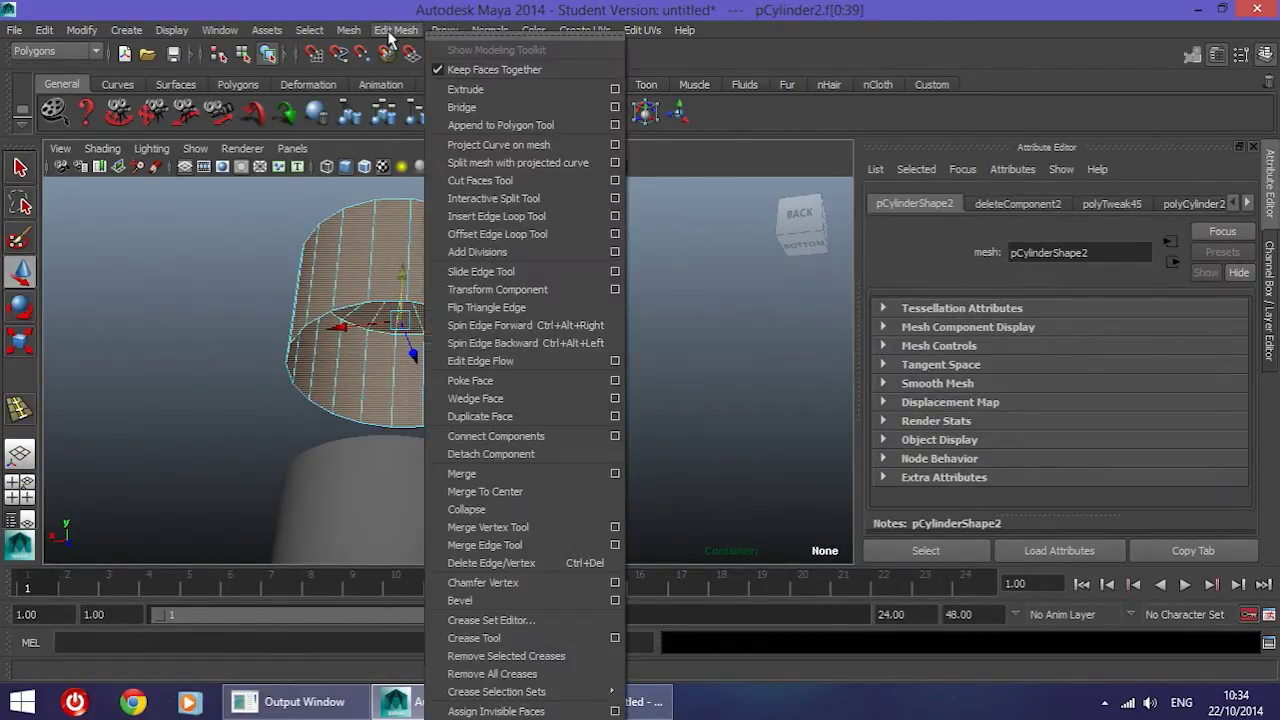
left_click(514, 88)
left_click(20, 342)
scroll(368, 346, "up", 3)
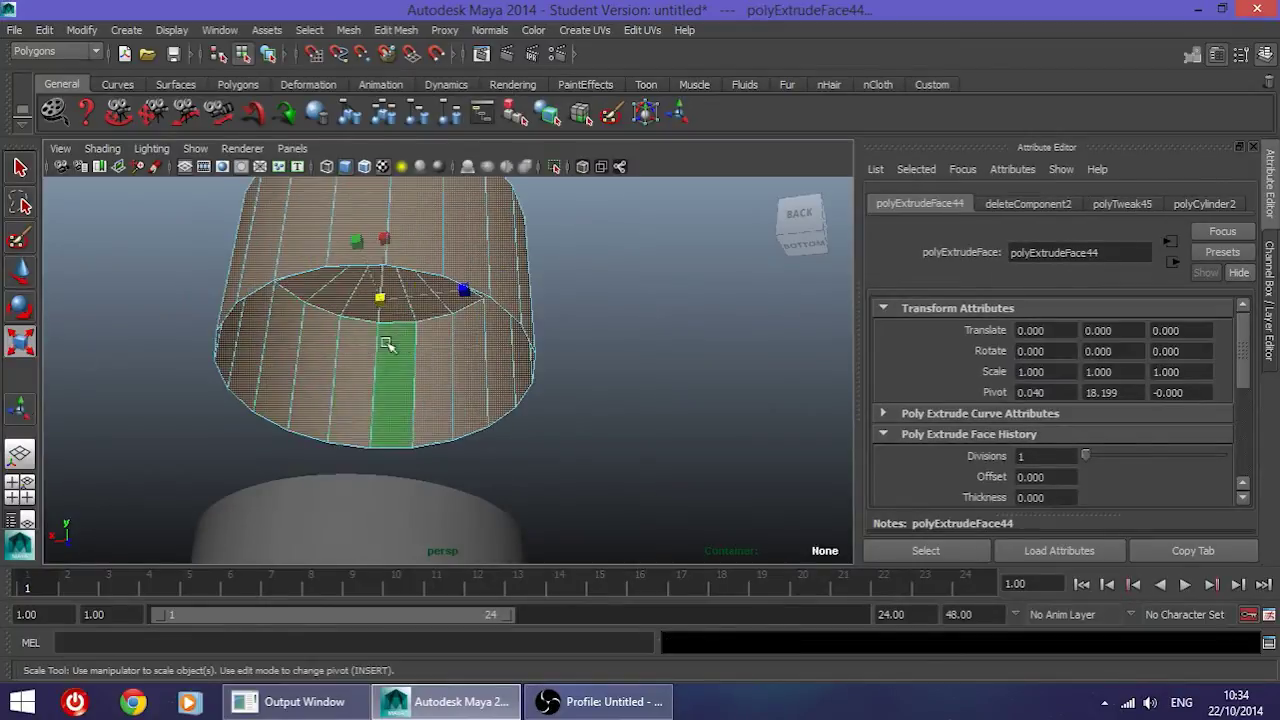
Step: Scale the extruded faces slightly inward, both overall and vertically, to give the cap a thin wall
left_click_drag(381, 299, 447, 424)
key("space")
key("space")
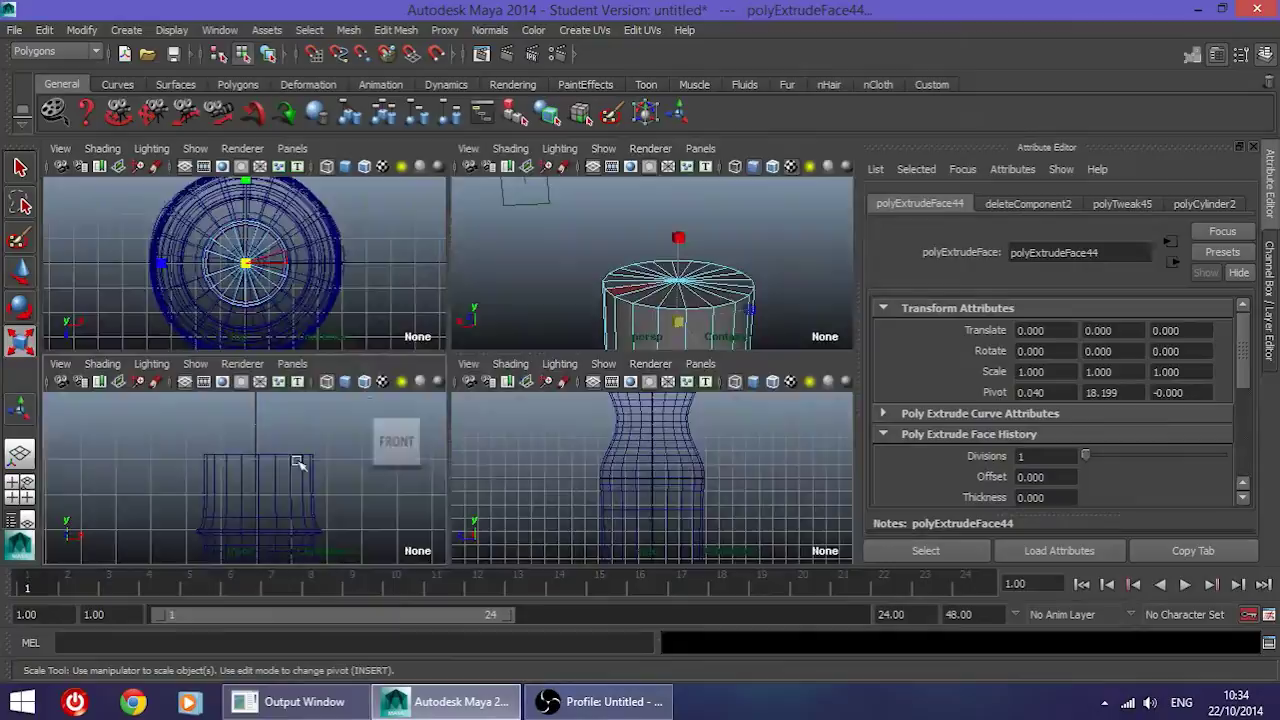
middle_click_drag(545, 305, 453, 478, "alt")
middle_click_drag(388, 354, 423, 426, "alt")
scroll(423, 426, "up", 2)
middle_click_drag(452, 384, 559, 387, "alt")
left_click_drag(525, 356, 528, 356)
left_click_drag(530, 270, 527, 272)
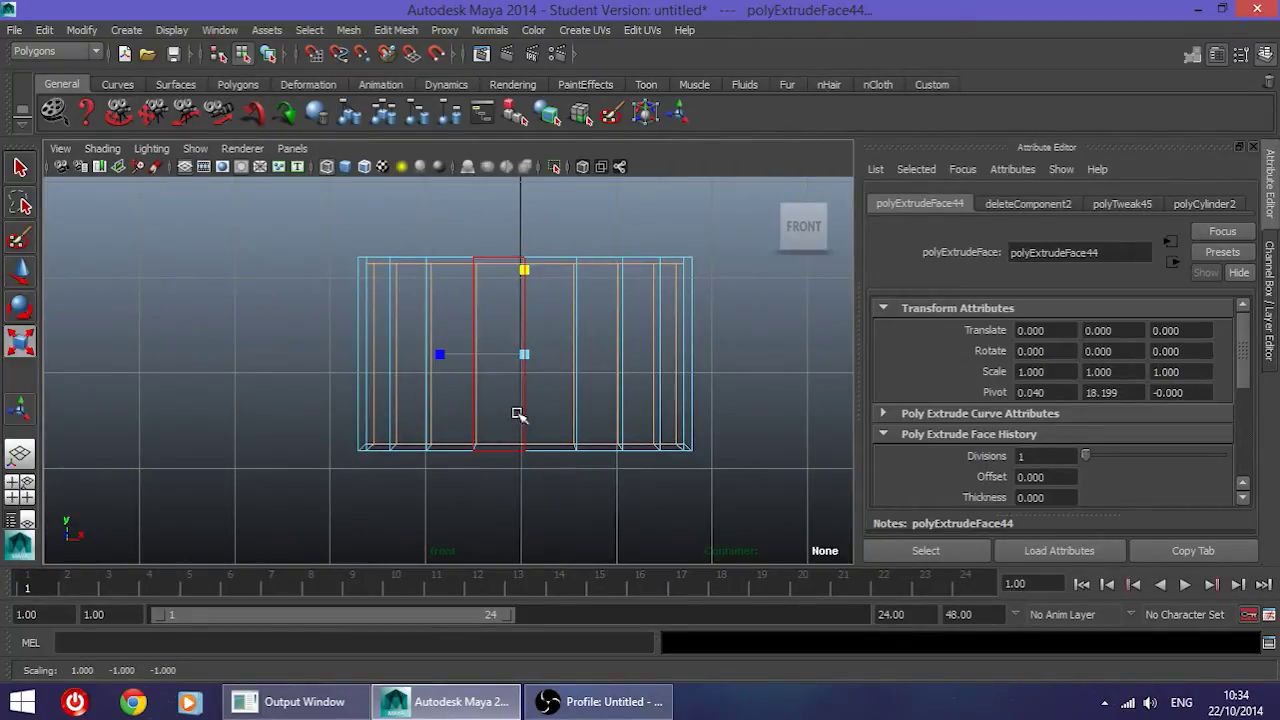
Step: Select the inner edge loop at the cap's open end and move it vertically level with the outer rim, using point snapping
key("space")
key("space")
left_click_drag(594, 324, 523, 258, "alt")
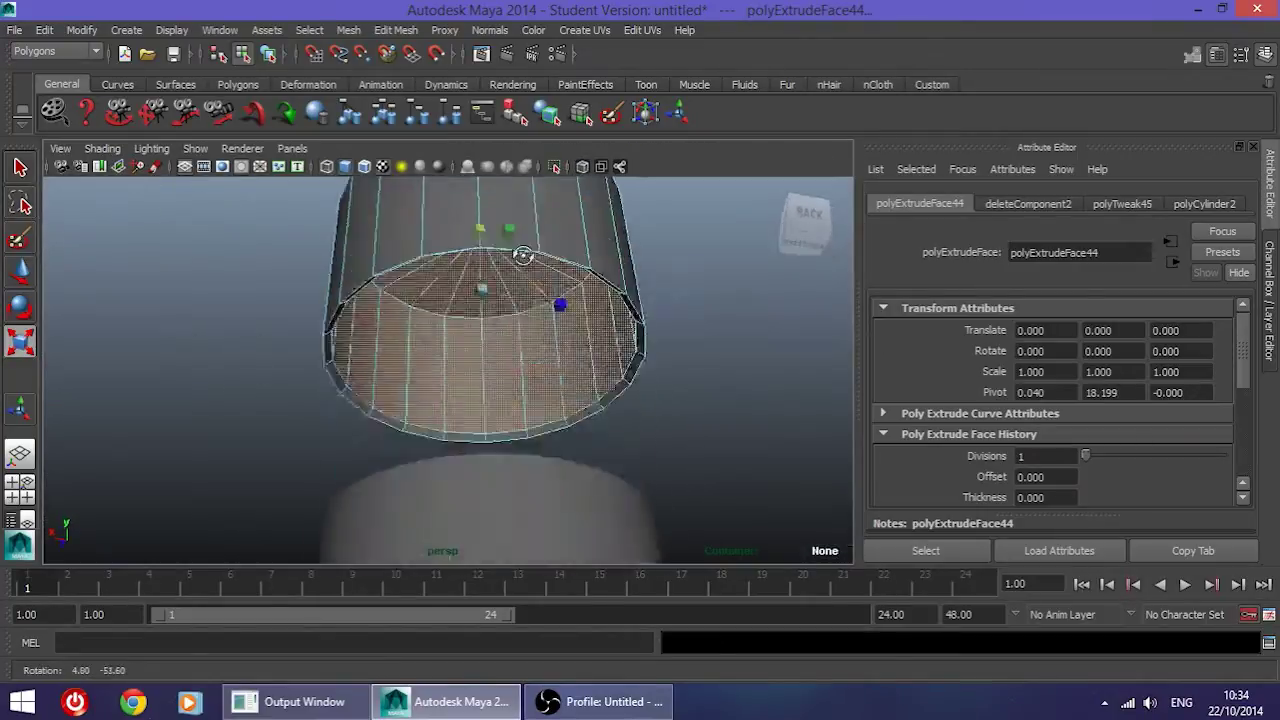
scroll(497, 272, "up", 4)
left_click_drag(497, 302, 576, 378, "alt")
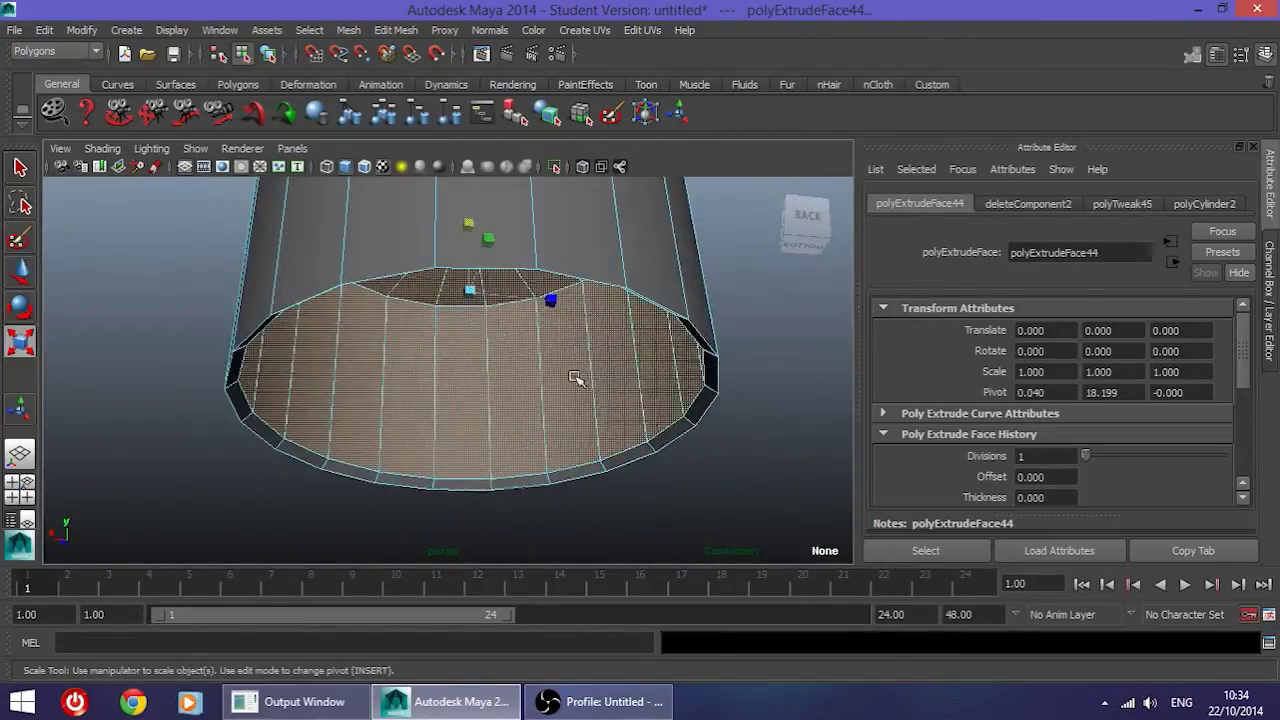
right_click(688, 420)
left_click(688, 389)
key("Delete")
left_click(580, 530)
left_click_drag(580, 525, 585, 428, "alt")
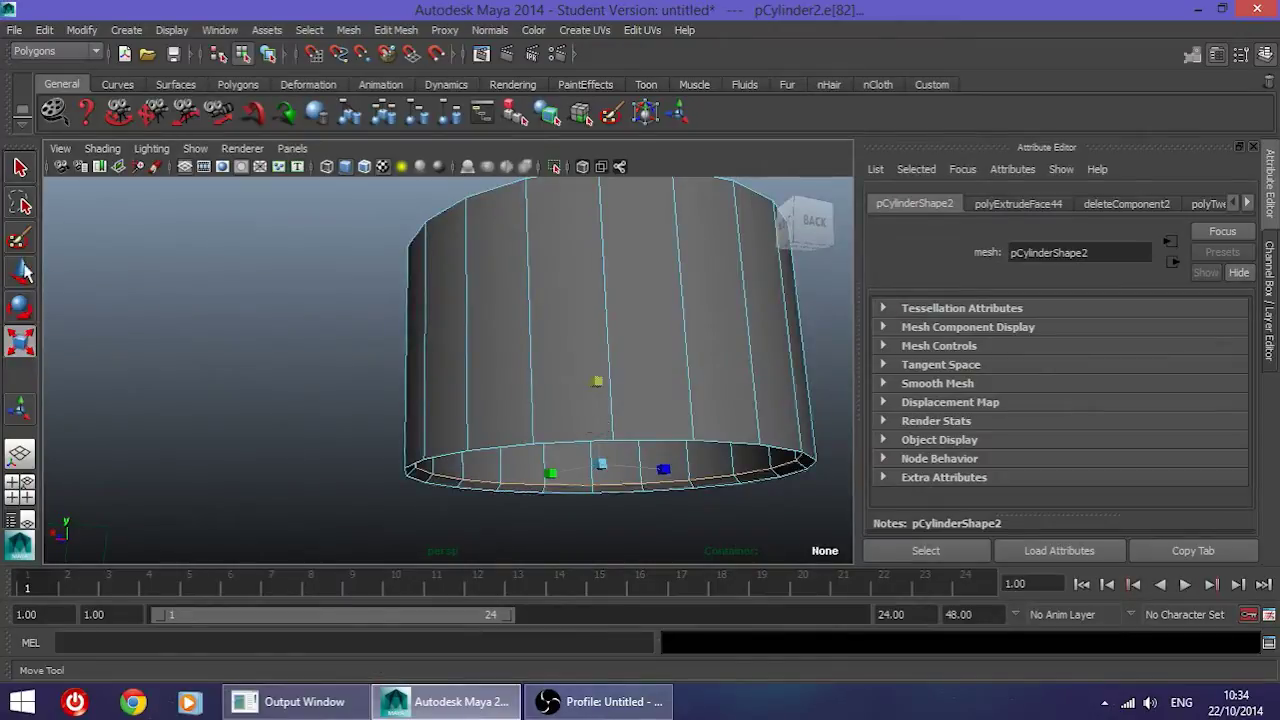
left_click(21, 270)
left_click_drag(666, 400, 556, 372, "alt")
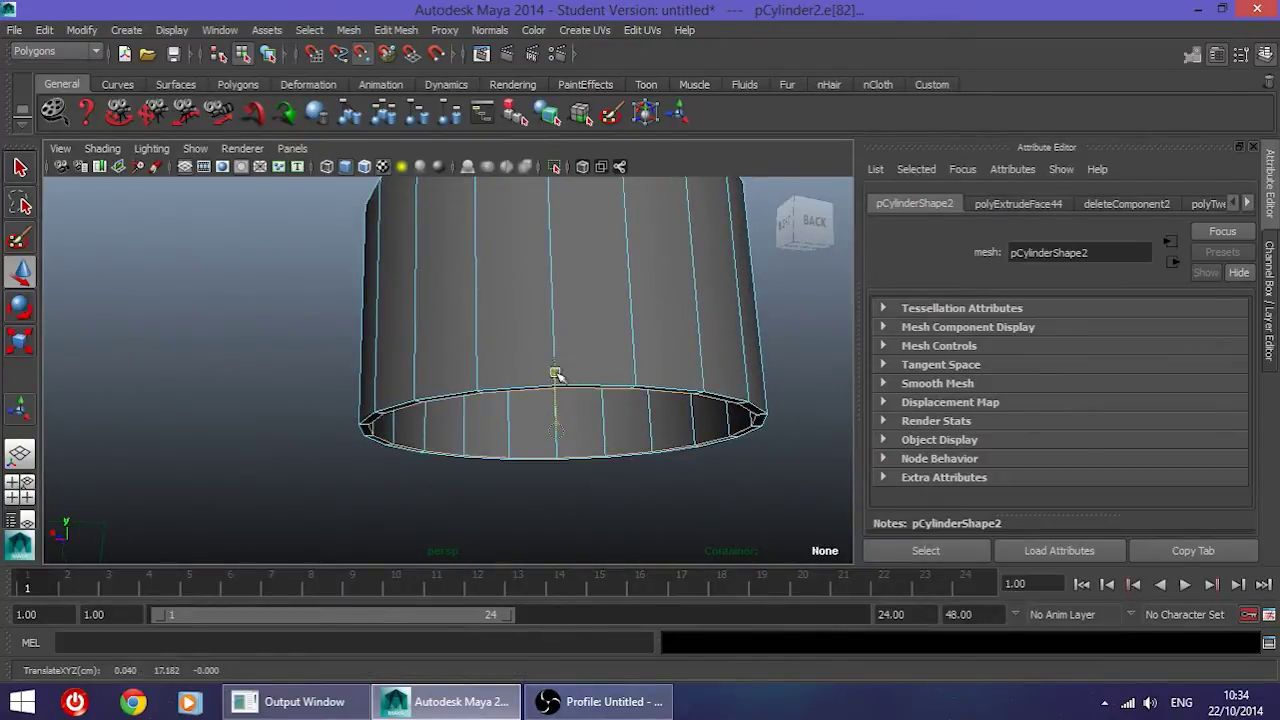
left_click_drag(569, 489, 507, 424, "alt")
key("space")
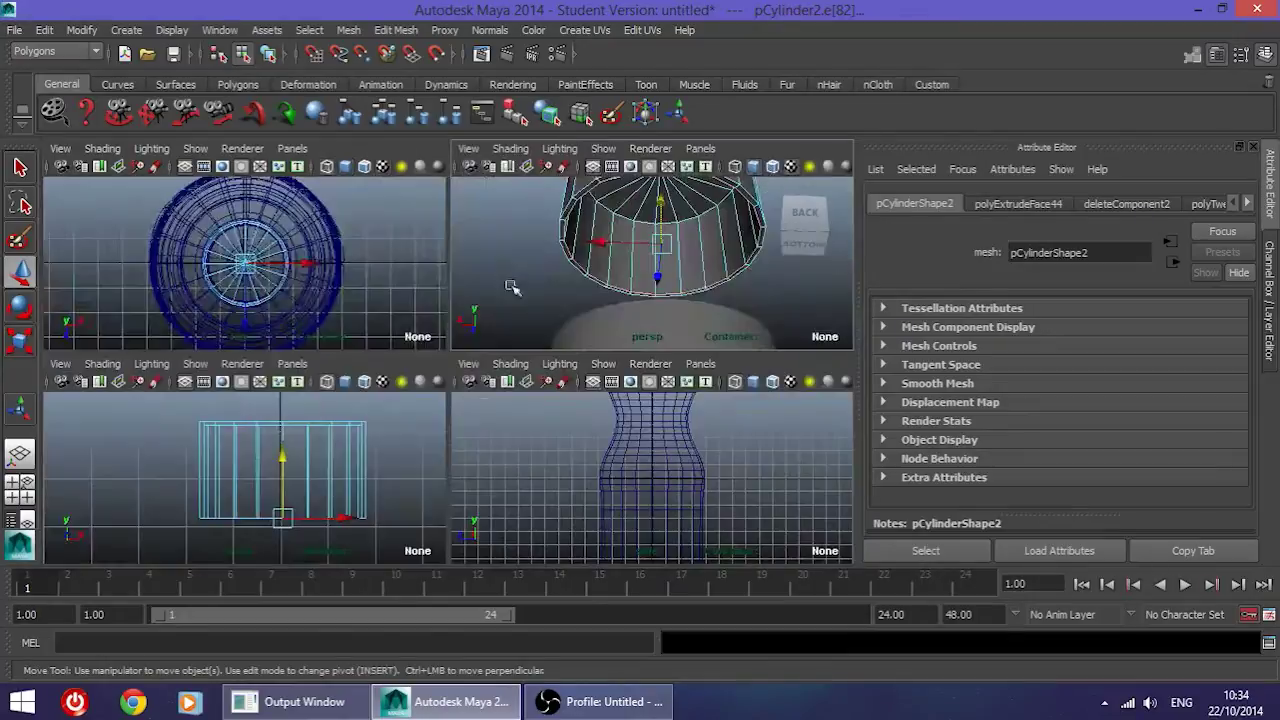
Step: Return to object mode in the full perspective view and examine the cap's shape with smooth preview on
key("space")
left_click_drag(530, 300, 588, 310, "alt")
right_click_drag(482, 323, 551, 303)
left_click(491, 337)
key("3")
left_click(437, 449)
left_click_drag(437, 449, 403, 426, "alt")
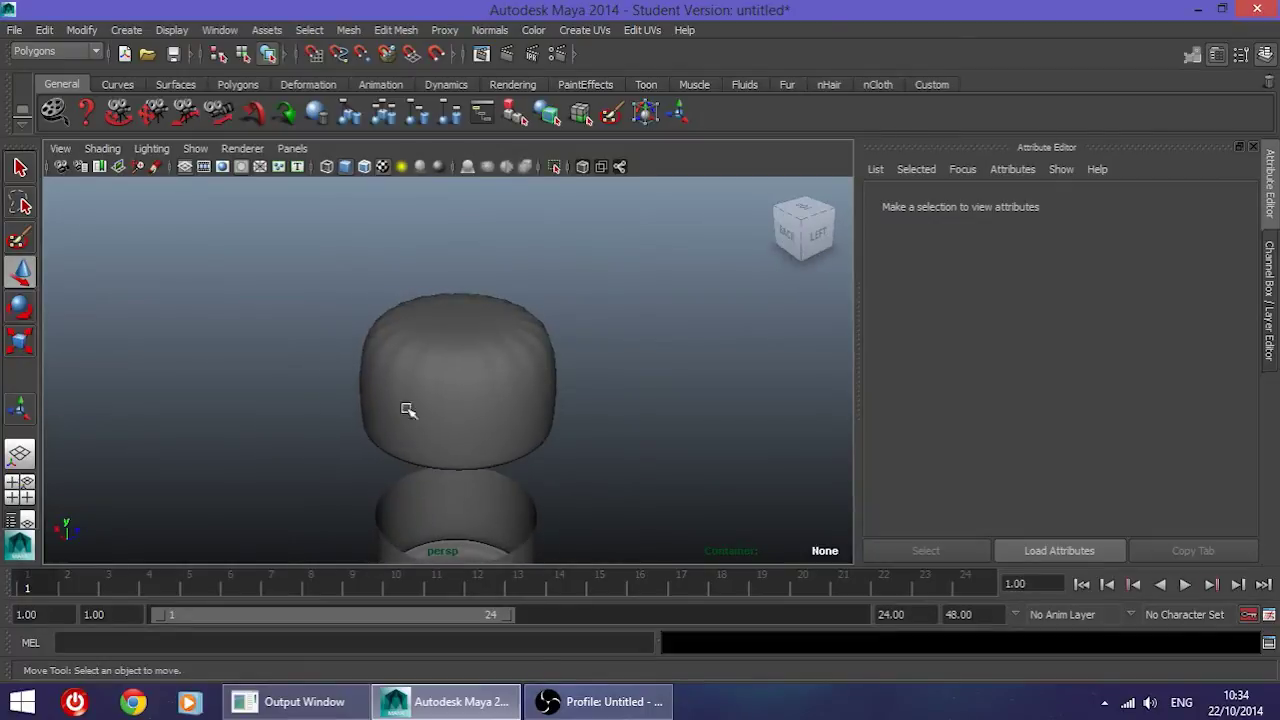
Step: Switch the cap back to unsmoothed display and insert an edge loop around its outer wall just below the top rim
left_click(440, 397)
scroll(440, 400, "up", 3)
key("1")
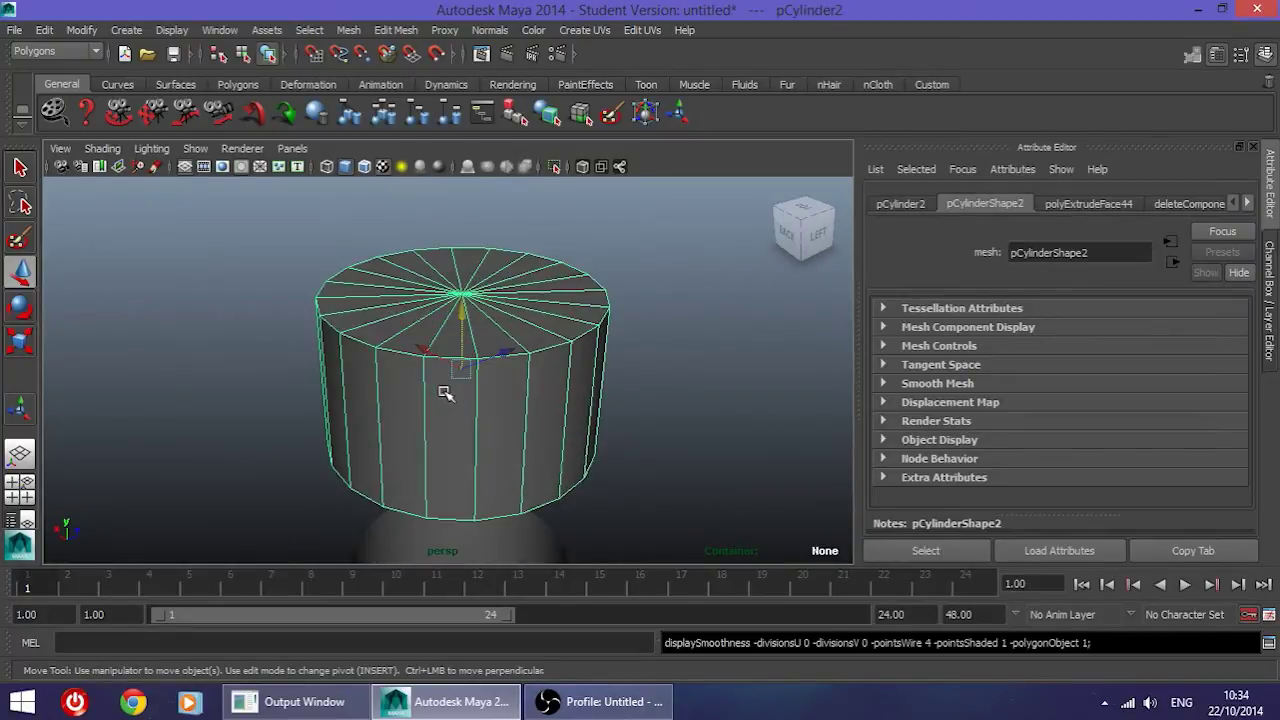
left_click(438, 180)
left_click(398, 29)
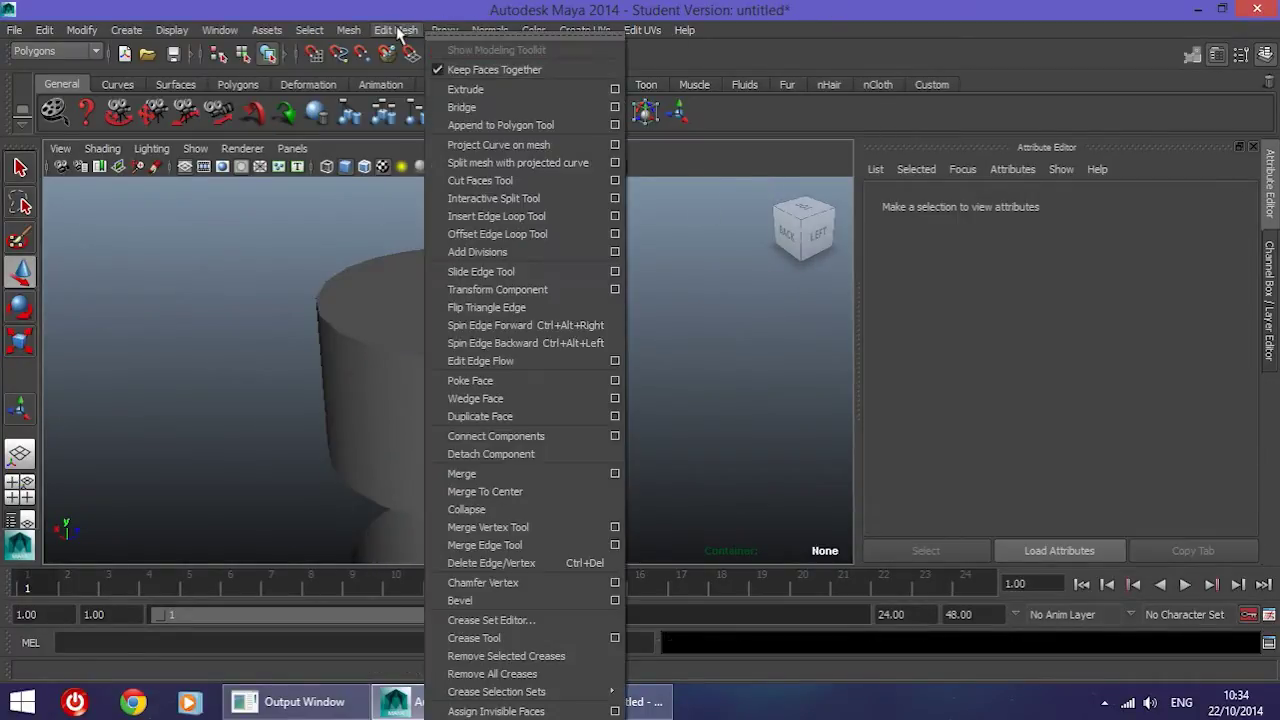
left_click(521, 216)
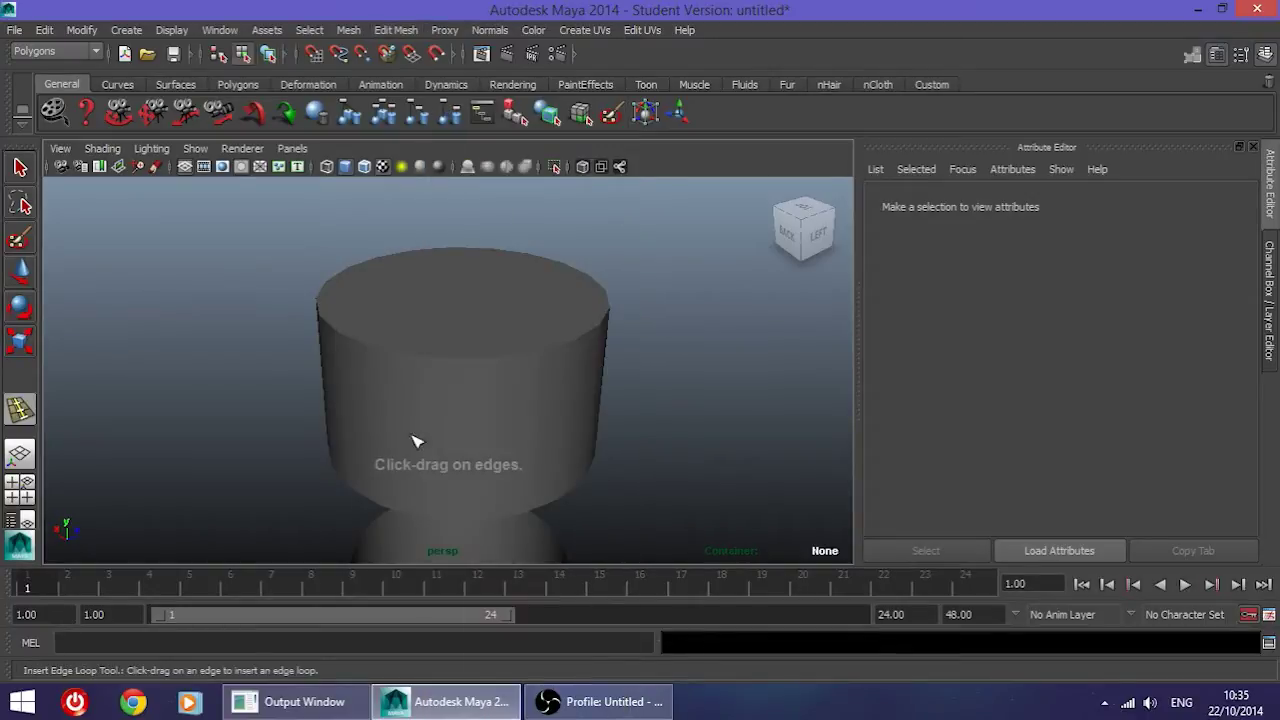
left_click(431, 389)
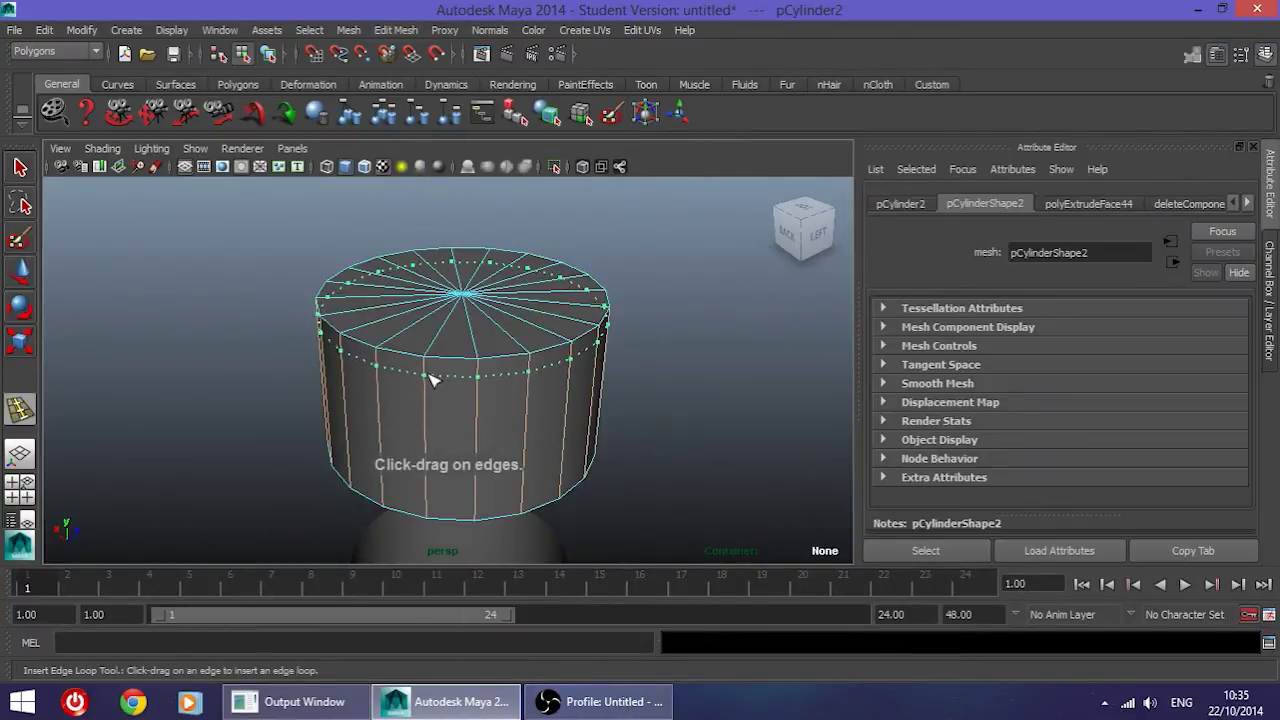
left_click_drag(432, 374, 449, 371)
scroll(451, 360, "up", 2)
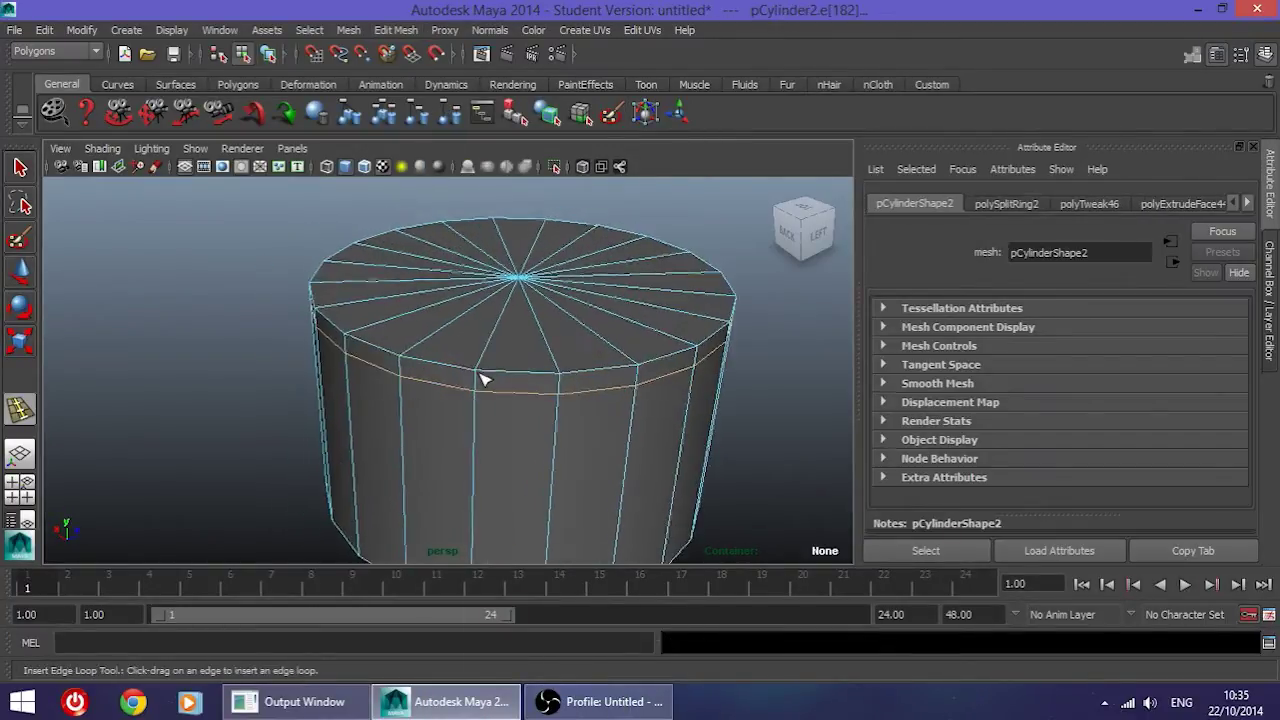
Step: Move the new edge loop up close to the cap's top rim and preview the cap smoothed in object mode
key("w")
left_click_drag(521, 244, 525, 222)
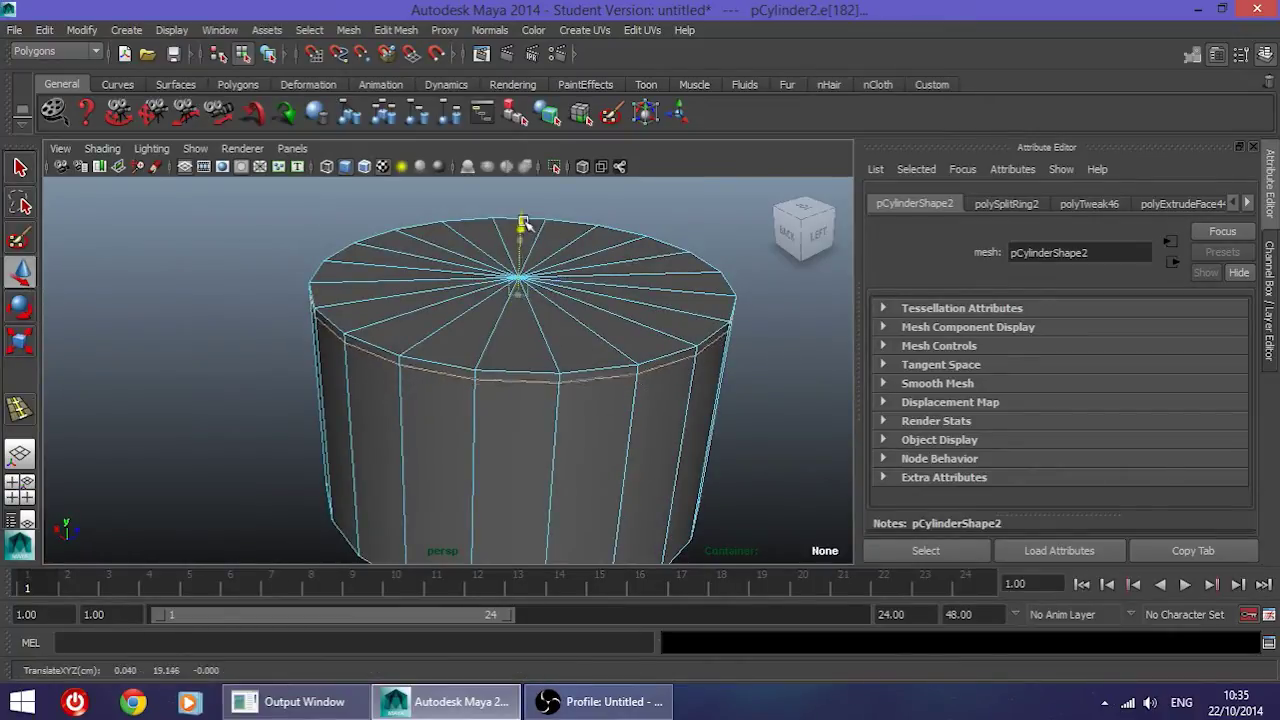
left_click_drag(494, 362, 457, 357, "alt")
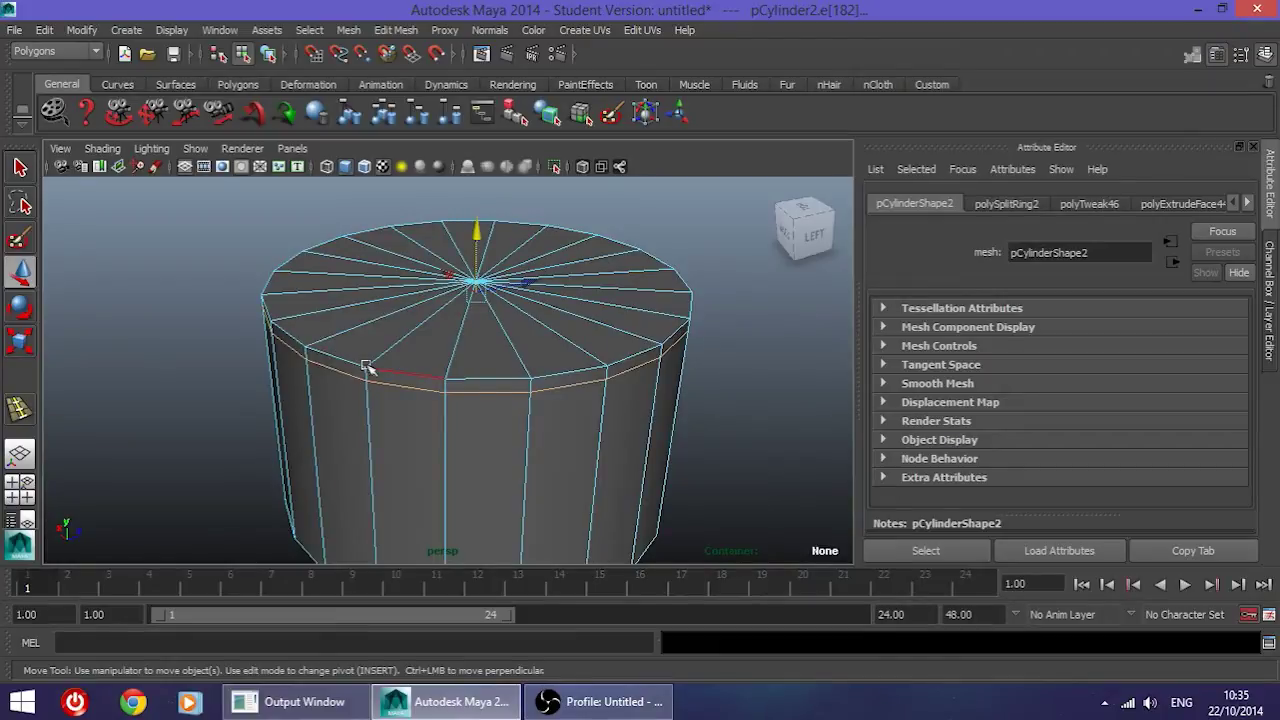
right_click_drag(323, 350, 403, 337)
left_click(420, 360)
key("3")
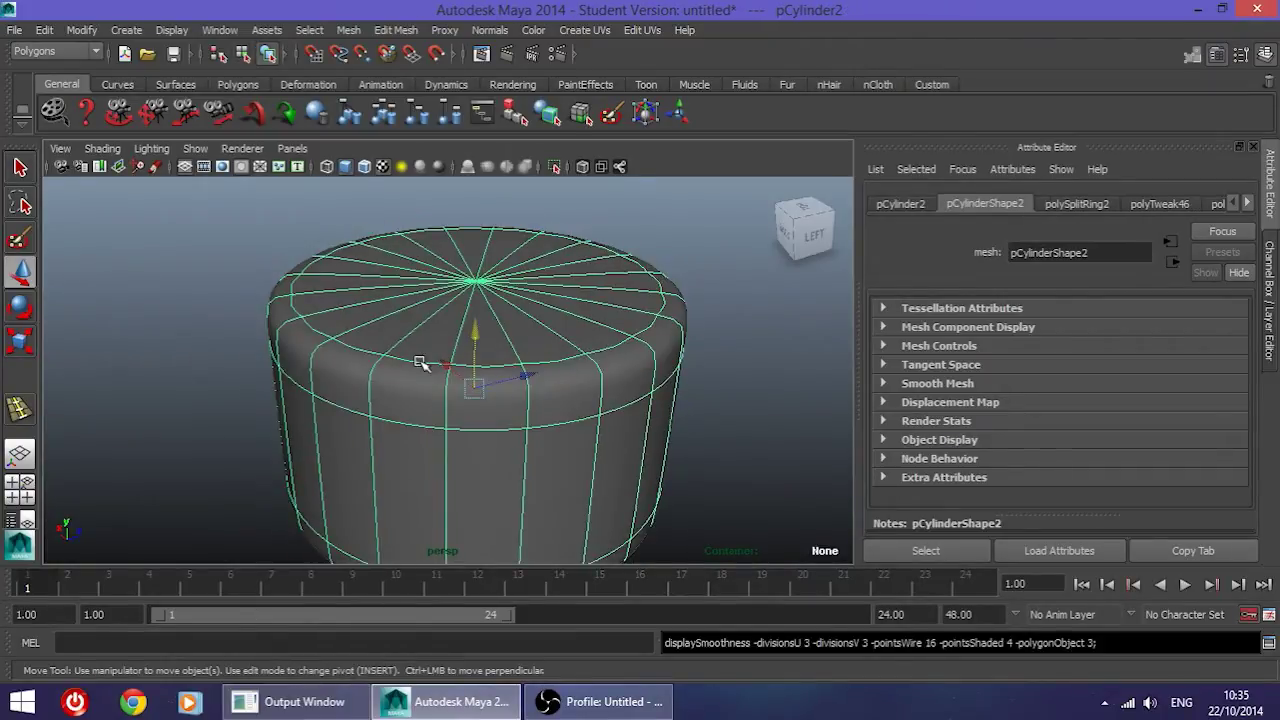
left_click(835, 373)
left_click_drag(503, 385, 520, 334, "alt")
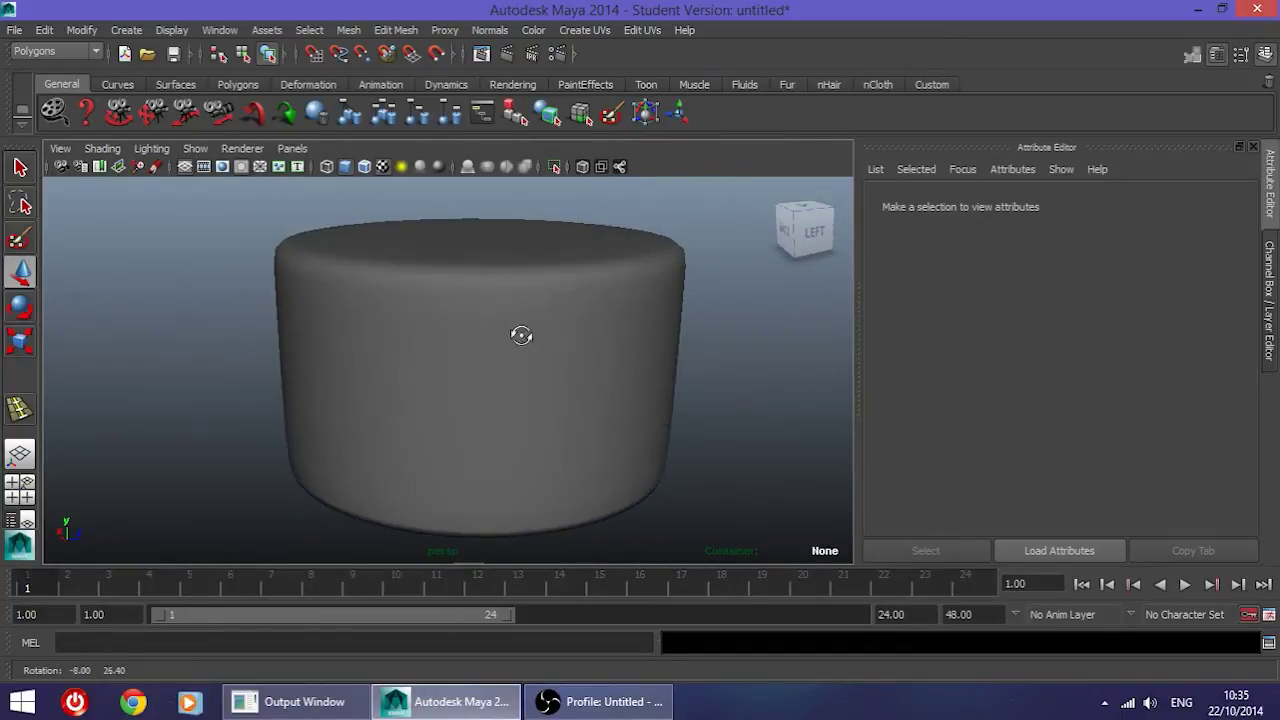
Step: Select the edge loop below the cap's top rim and move it even closer to the rim to sharpen the corner
left_click(513, 345)
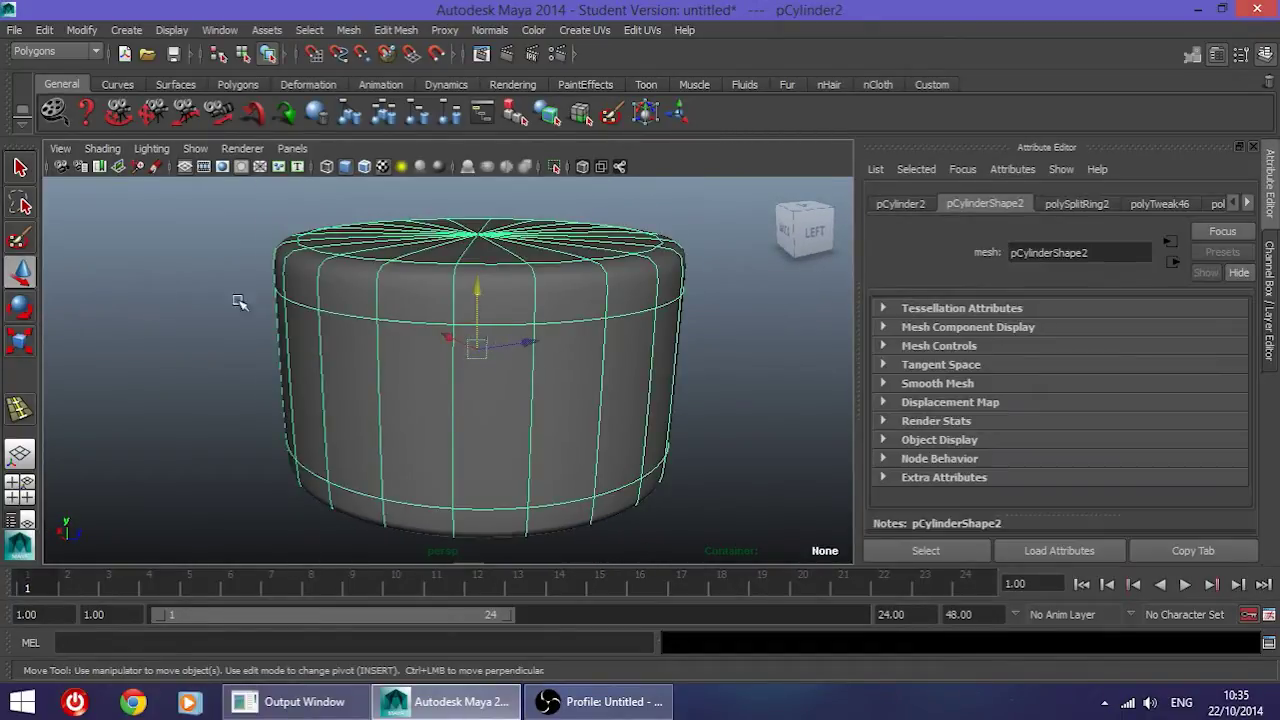
right_click(424, 320)
left_click(424, 277)
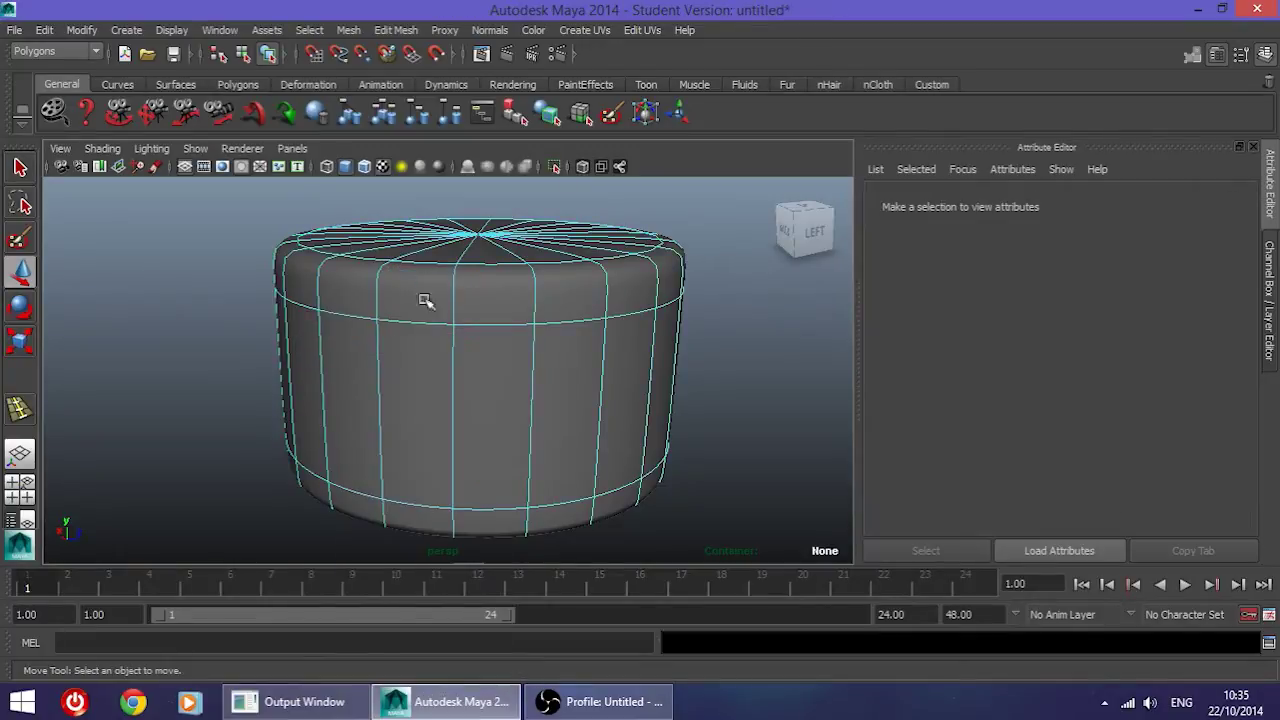
double_click(418, 321)
middle_click_drag(418, 321, 423, 385, "alt")
left_click_drag(485, 254, 482, 242)
key("1")
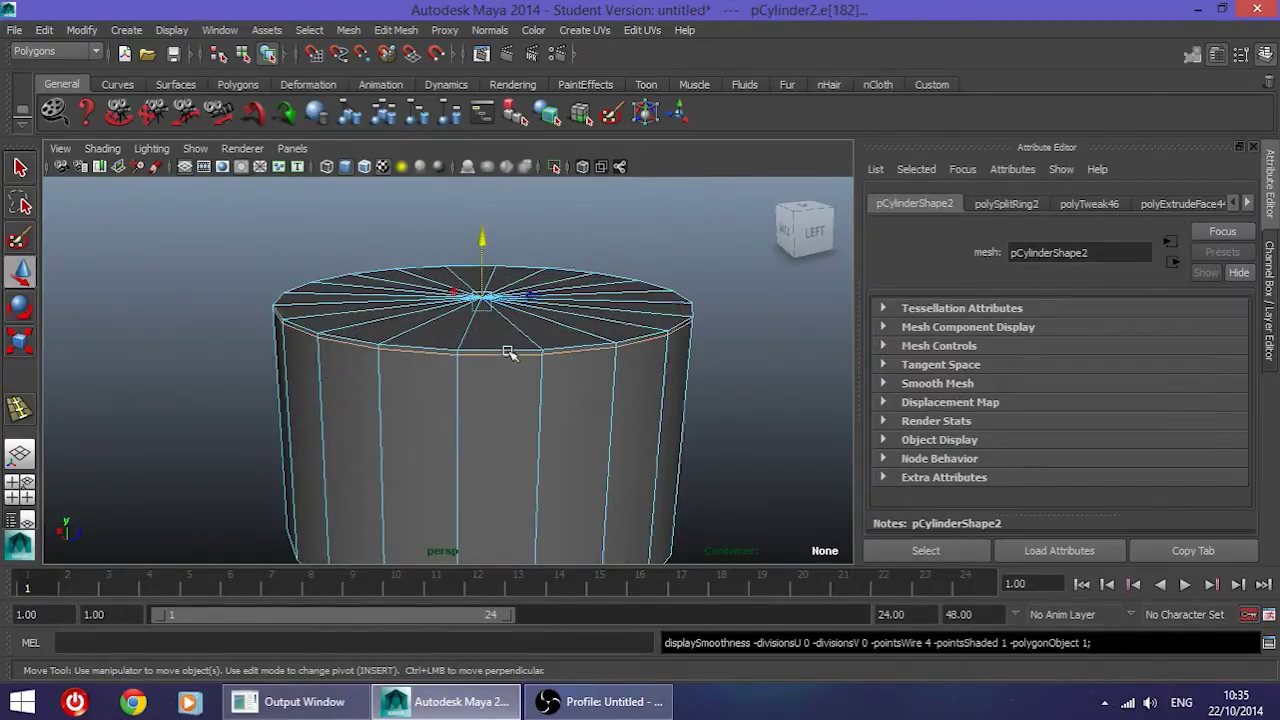
left_click_drag(483, 241, 485, 248)
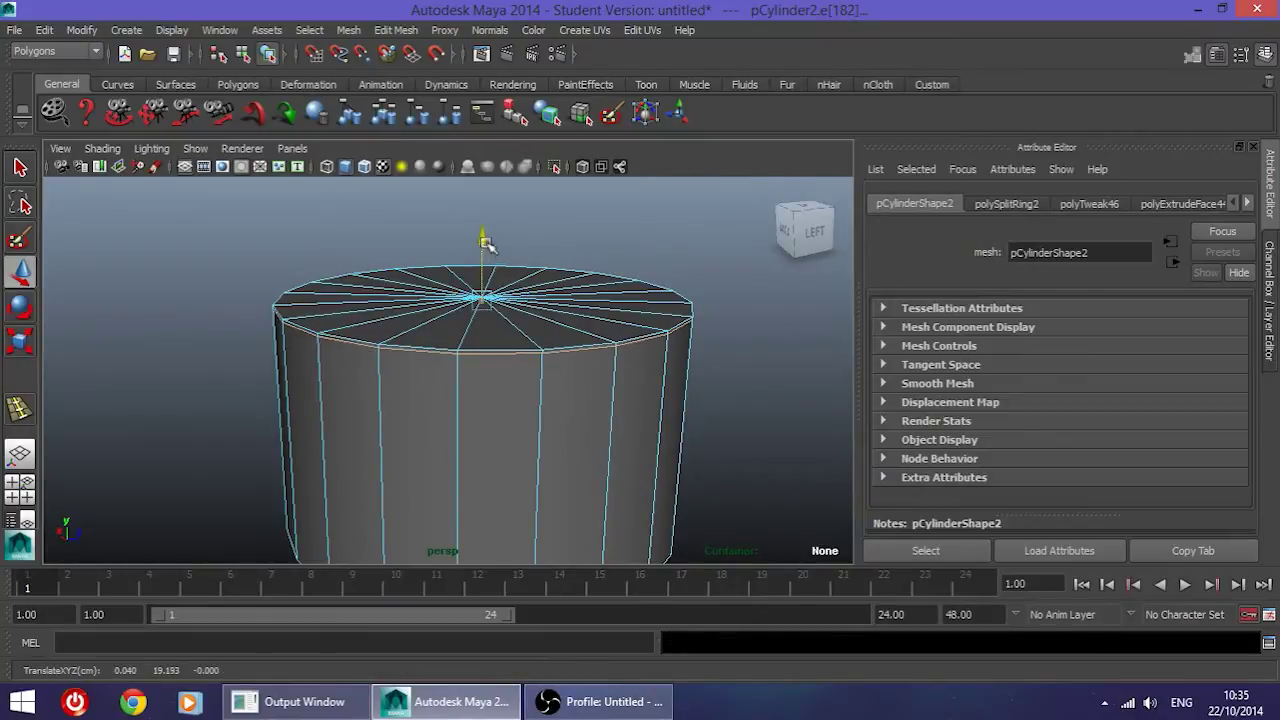
Step: Examine the smoothed cap in object mode from the side, above and below
key("3")
right_click_drag(498, 377, 556, 322)
left_click(738, 436)
scroll(568, 428, "down", 5)
left_click_drag(568, 428, 386, 371, "alt")
scroll(467, 420, "up", 5)
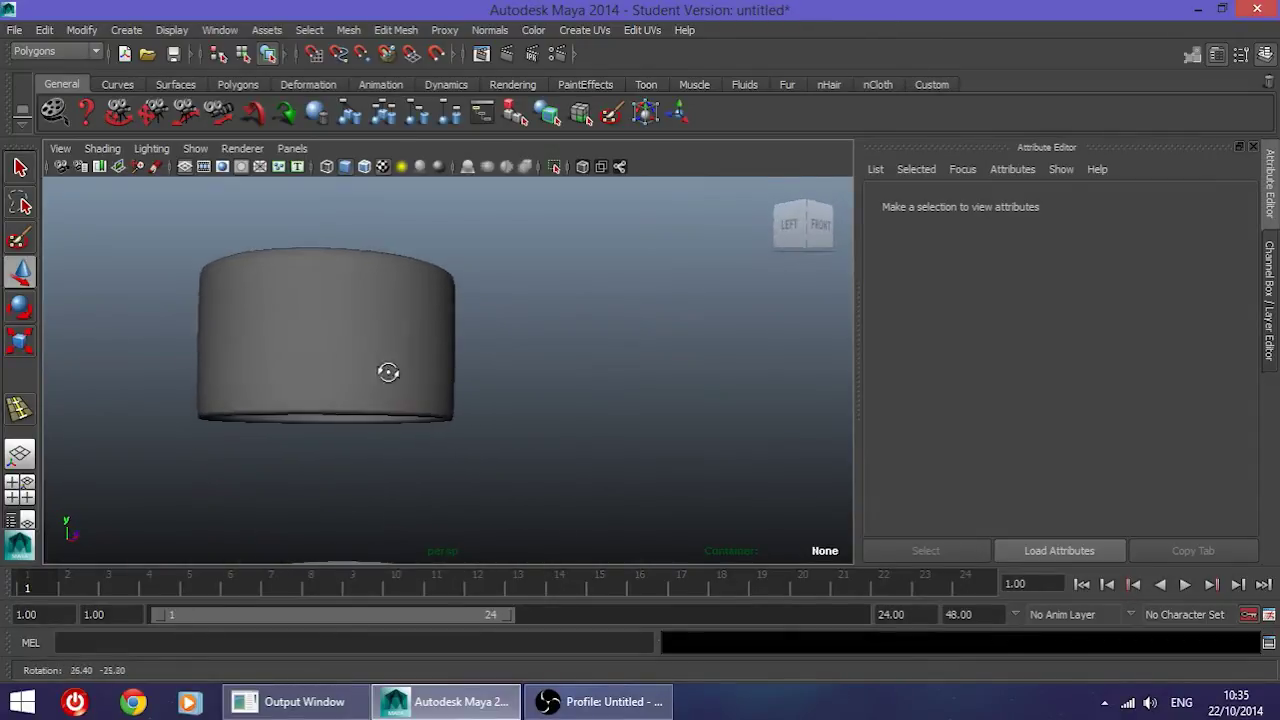
left_click(388, 372)
key("f")
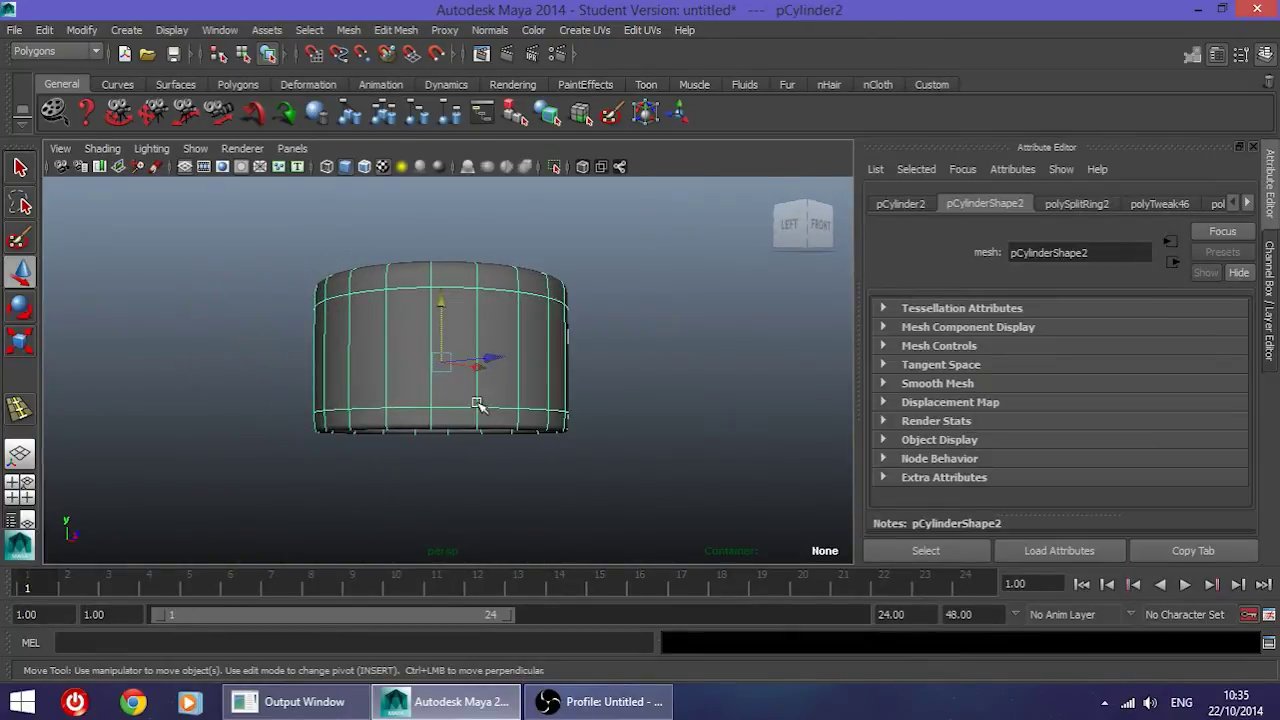
left_click_drag(480, 306, 675, 363, "alt")
left_click_drag(710, 416, 629, 297, "alt")
scroll(577, 350, "up", 2)
left_click_drag(577, 350, 486, 391, "alt")
Step: Insert an edge loop around the unsmoothed cap's outer wall just above its open bottom rim
key("1")
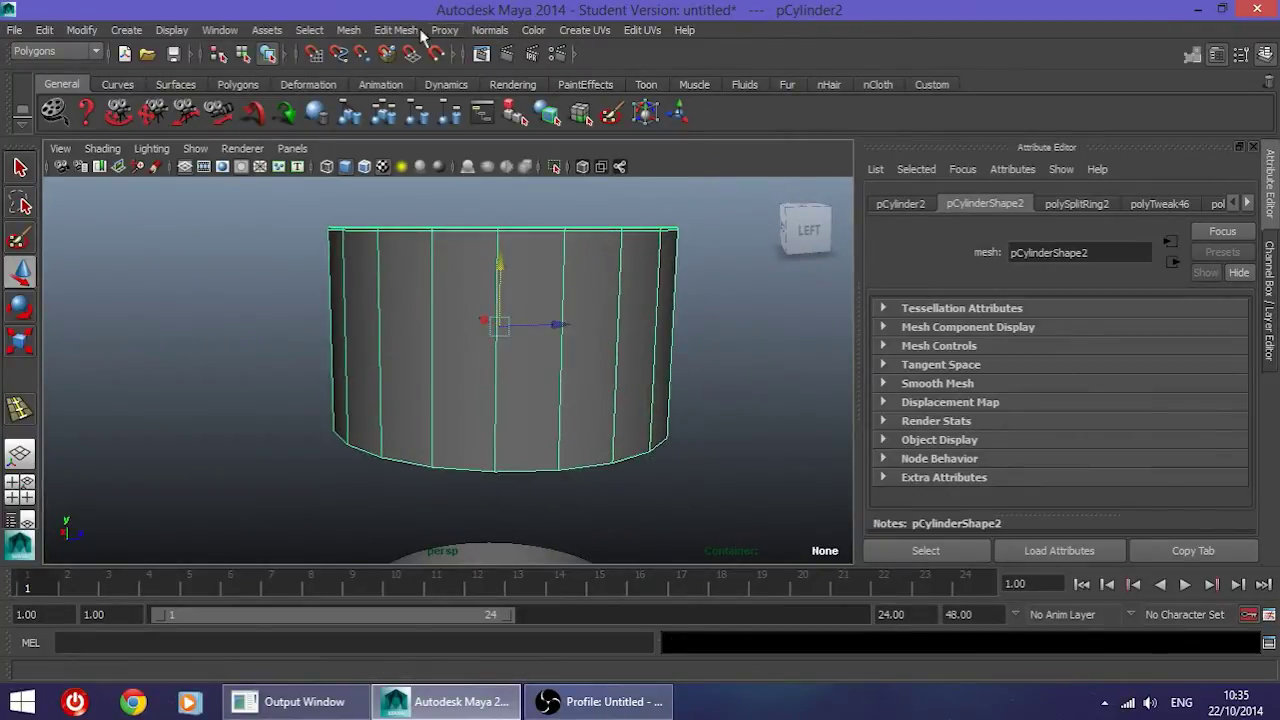
left_click(396, 30)
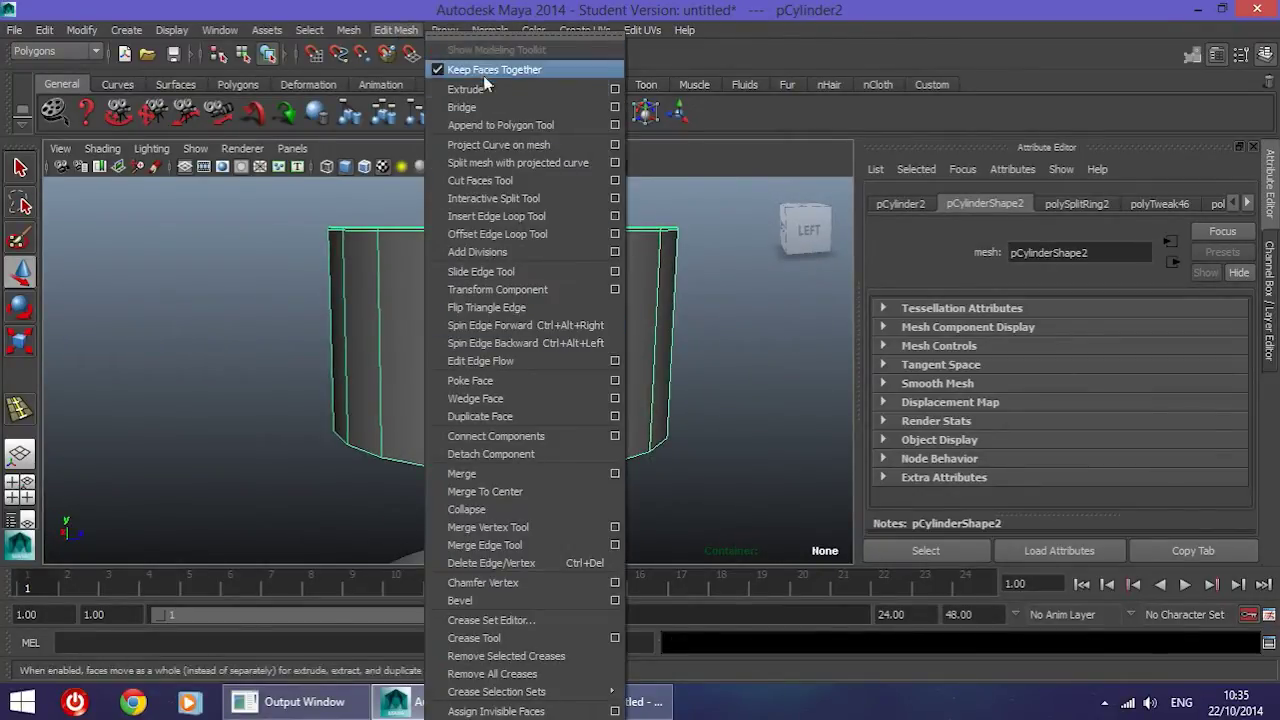
left_click(540, 216)
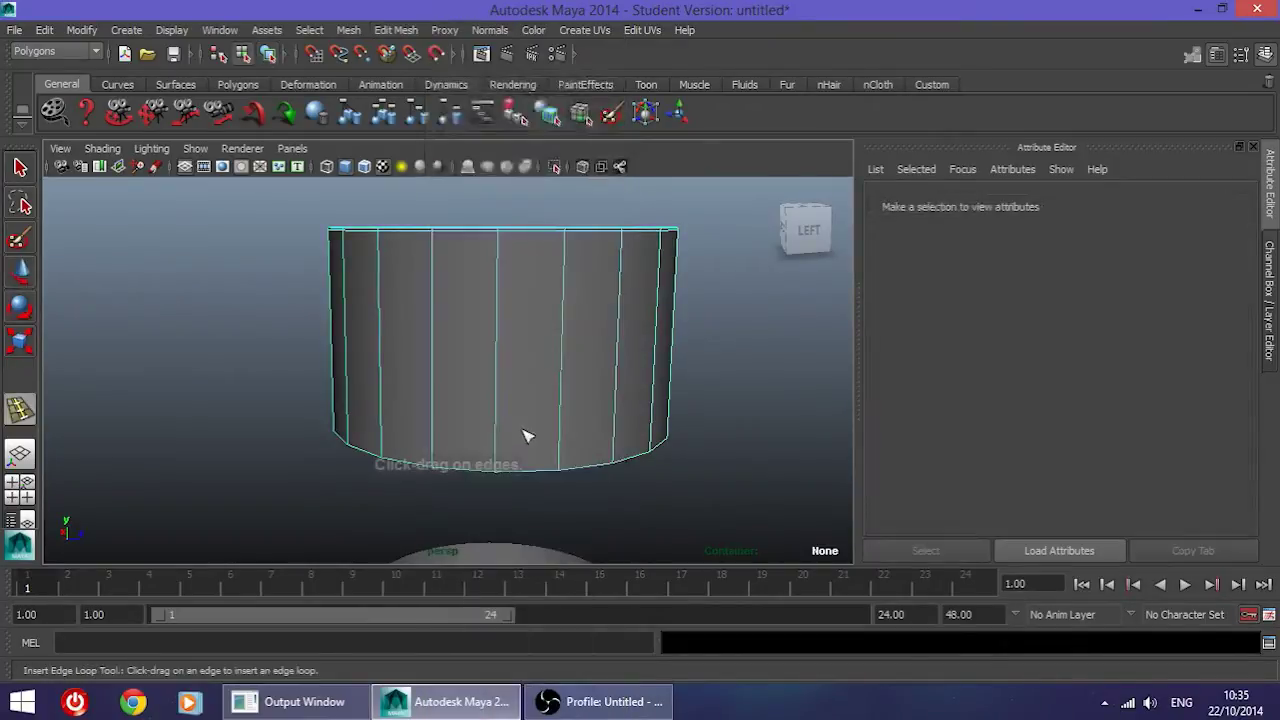
left_click_drag(504, 463, 514, 449)
right_click_drag(517, 363, 591, 323)
left_click_drag(557, 358, 557, 359)
key("ctrl+z")
left_click(20, 168)
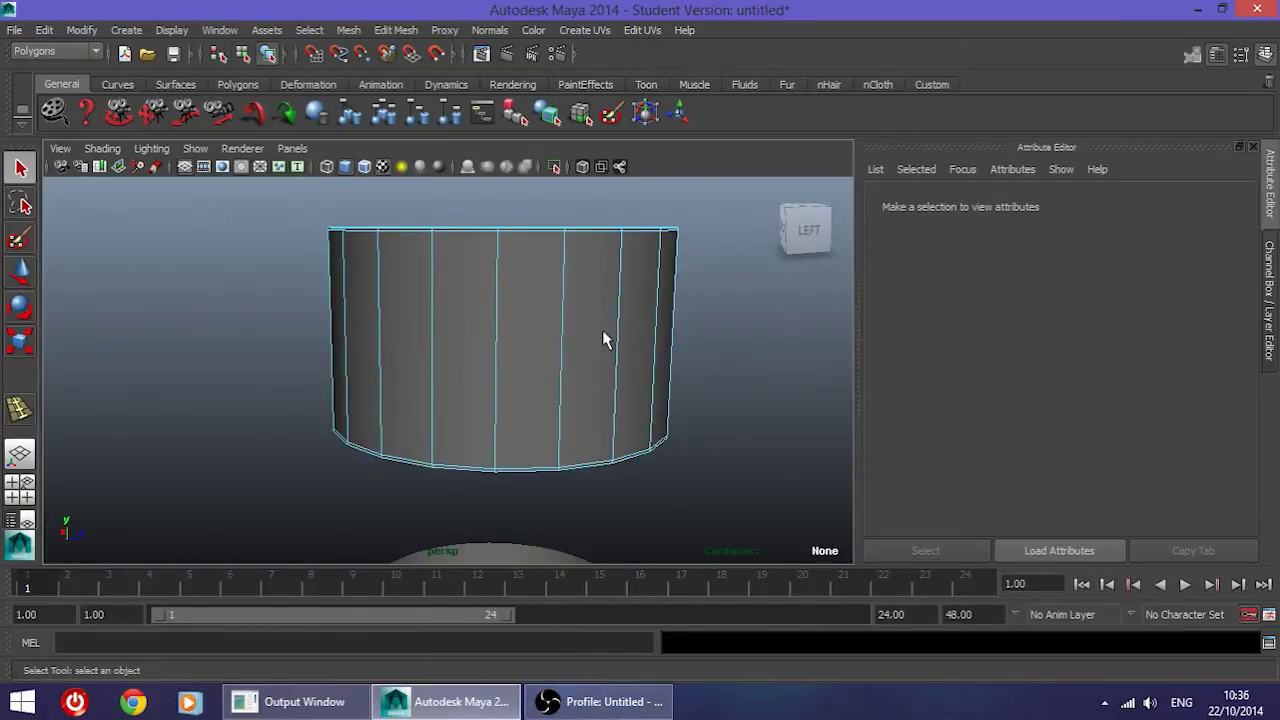
Step: Insert an edge loop inside the cap, close to where the inner wall meets the inner ceiling
left_click_drag(626, 437, 554, 420, "alt")
left_click(395, 30)
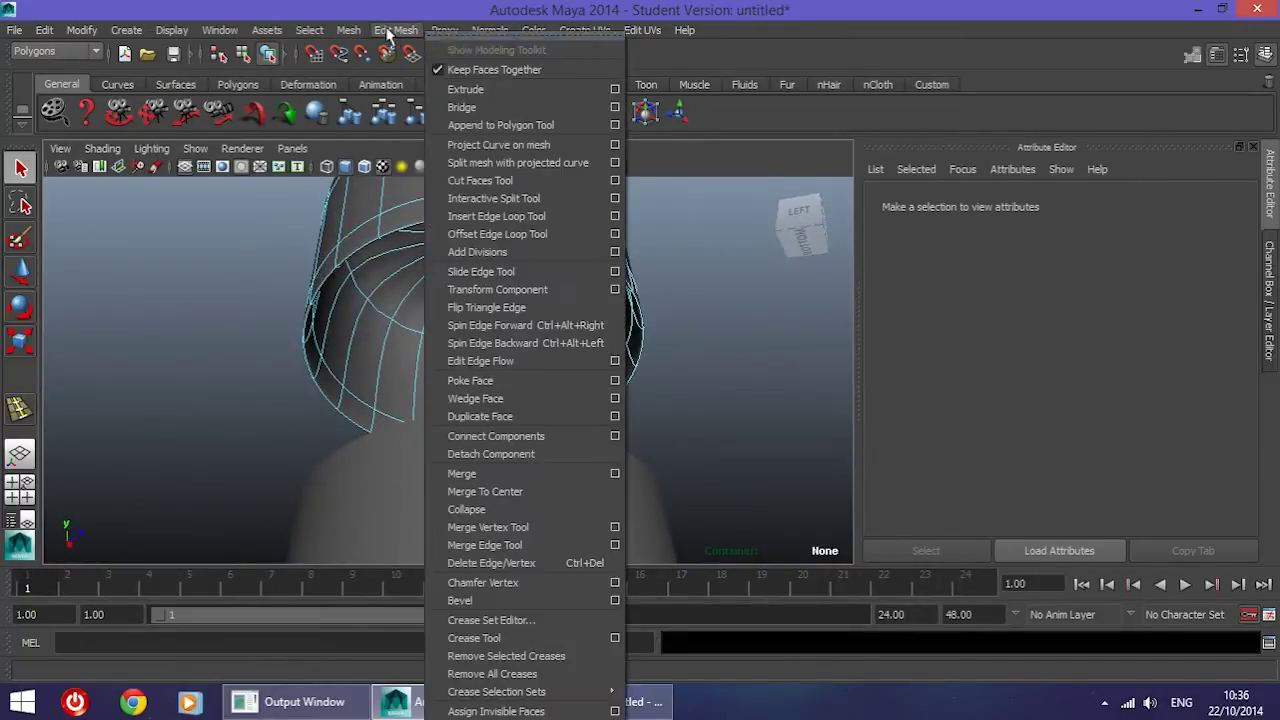
left_click(521, 218)
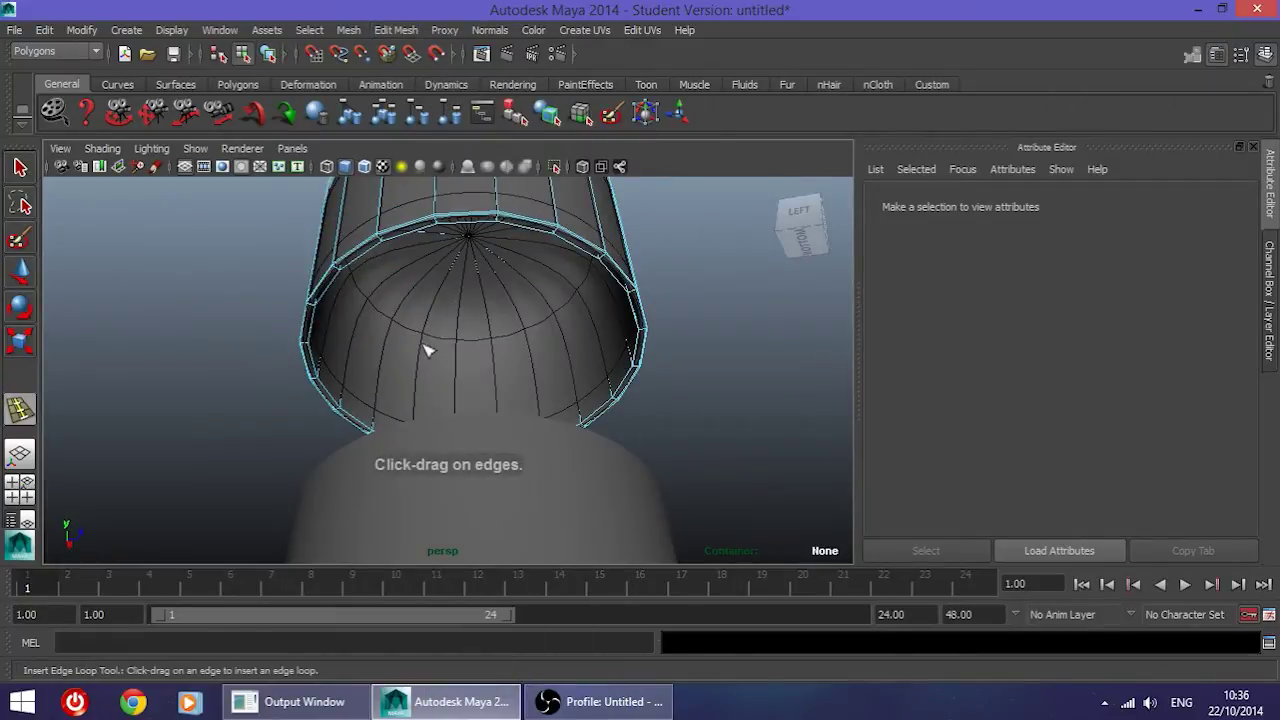
left_click_drag(424, 344, 424, 350)
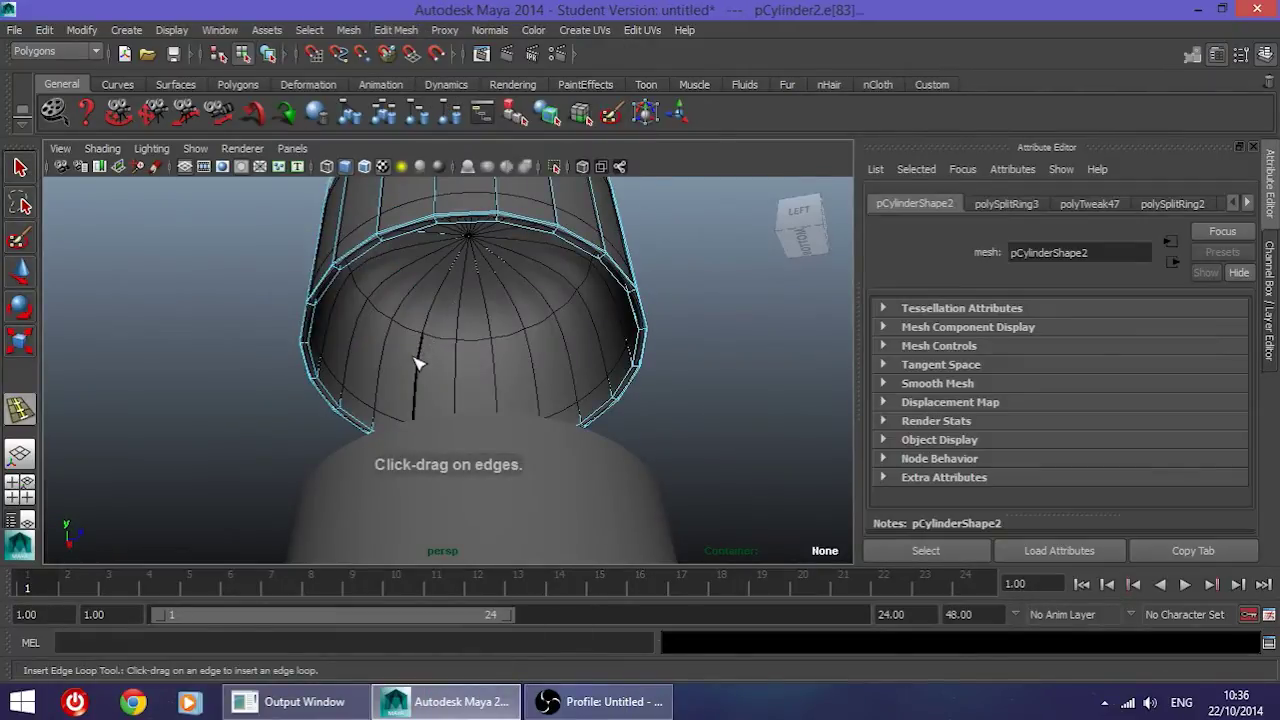
left_click_drag(450, 300, 459, 326, "alt")
scroll(459, 326, "up", 4)
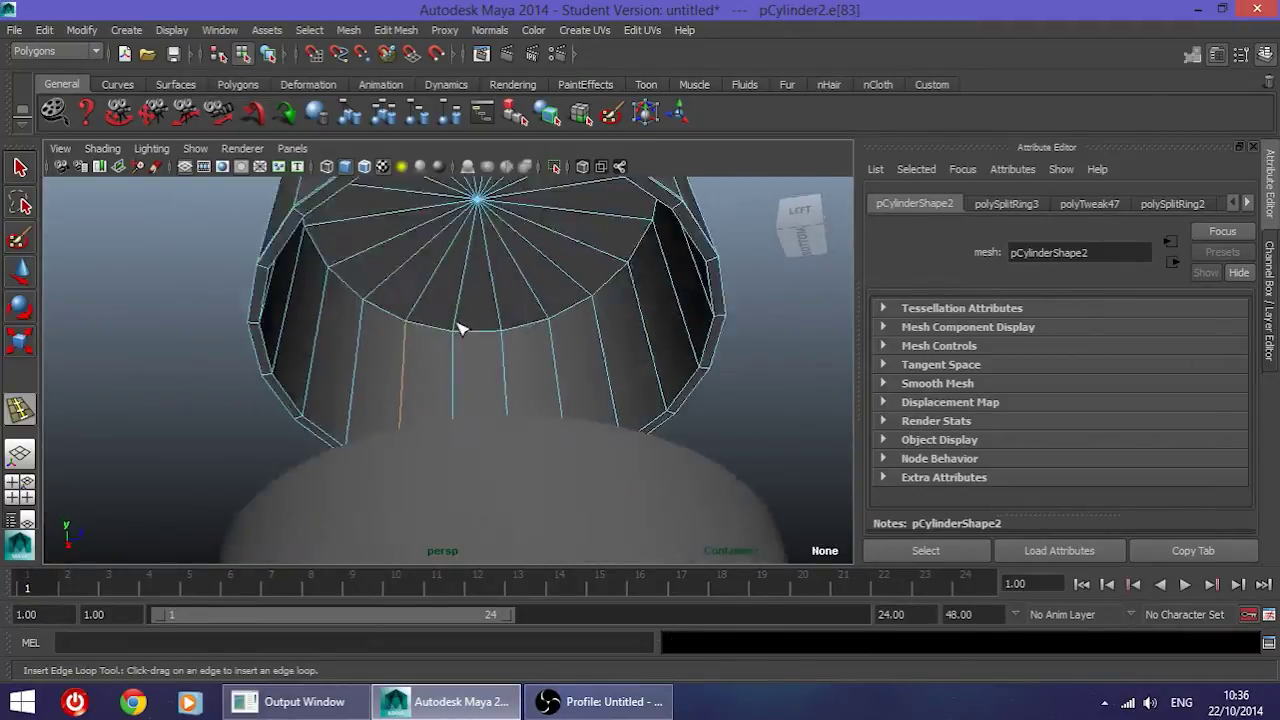
left_click(397, 318)
right_click(481, 290)
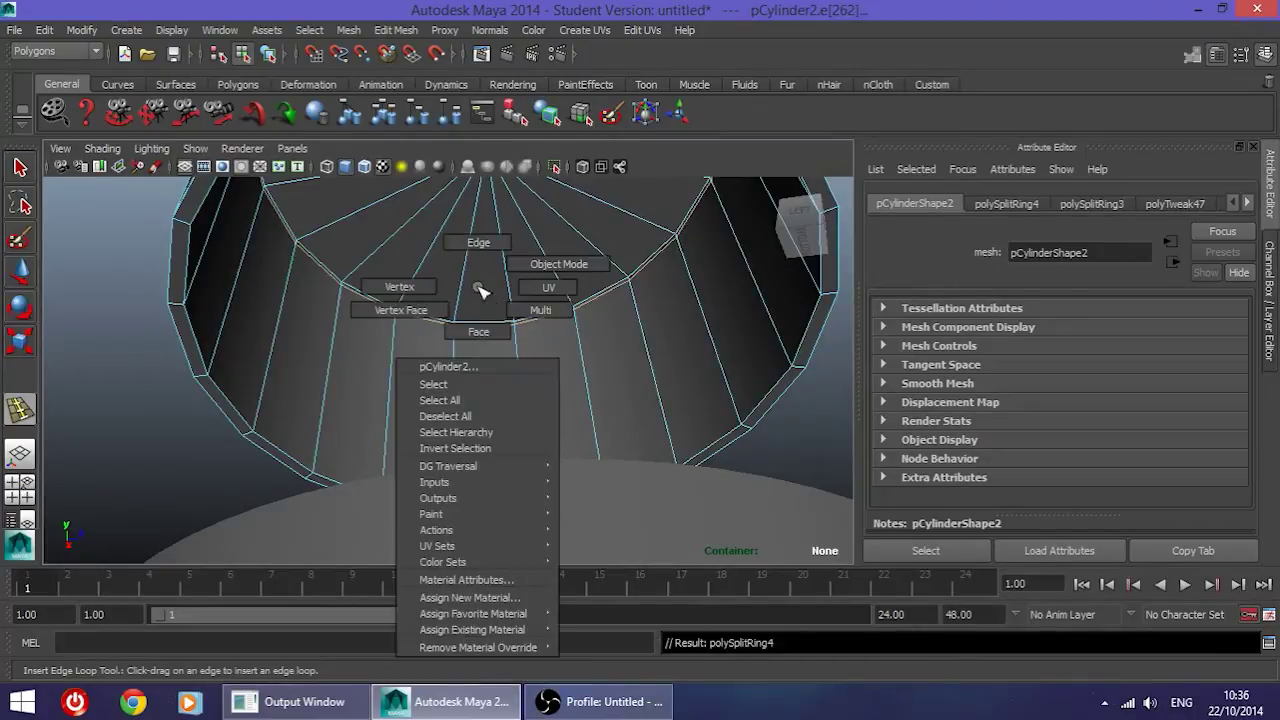
right_click_drag(480, 289, 479, 305)
Step: Check the cap's rim and interior with smooth preview on, and return it to unsmoothed display
left_click_drag(445, 468, 397, 420, "alt")
right_click_drag(466, 343, 488, 316)
left_click(517, 389)
key("3")
left_click_drag(516, 374, 447, 392, "alt")
scroll(531, 374, "down", 5)
key("1")
left_click(465, 357)
right_click_drag(463, 357, 471, 392)
key("ctrl+z")
scroll(477, 367, "up", 5)
left_click_drag(477, 367, 477, 350, "alt")
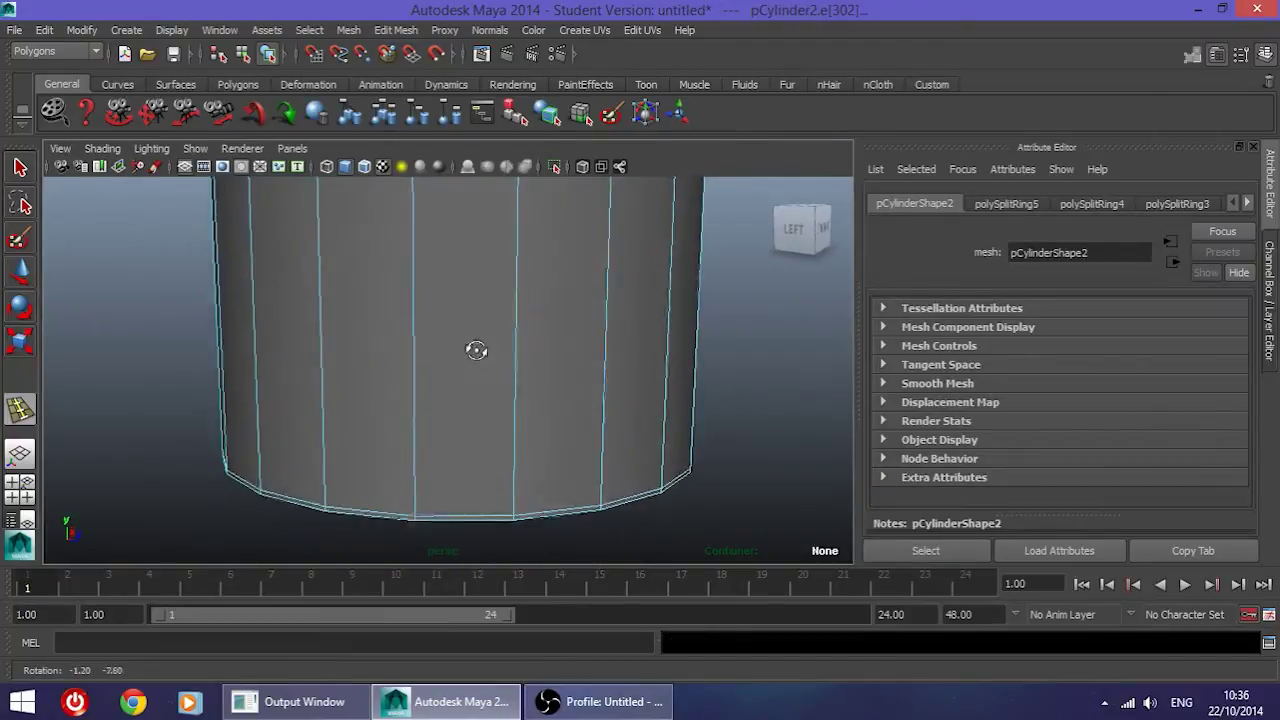
scroll(477, 353, "down", 3)
Step: Select one rectangular face on the cap's outer side wall and apply Extrude to it
right_click_drag(445, 305, 463, 328)
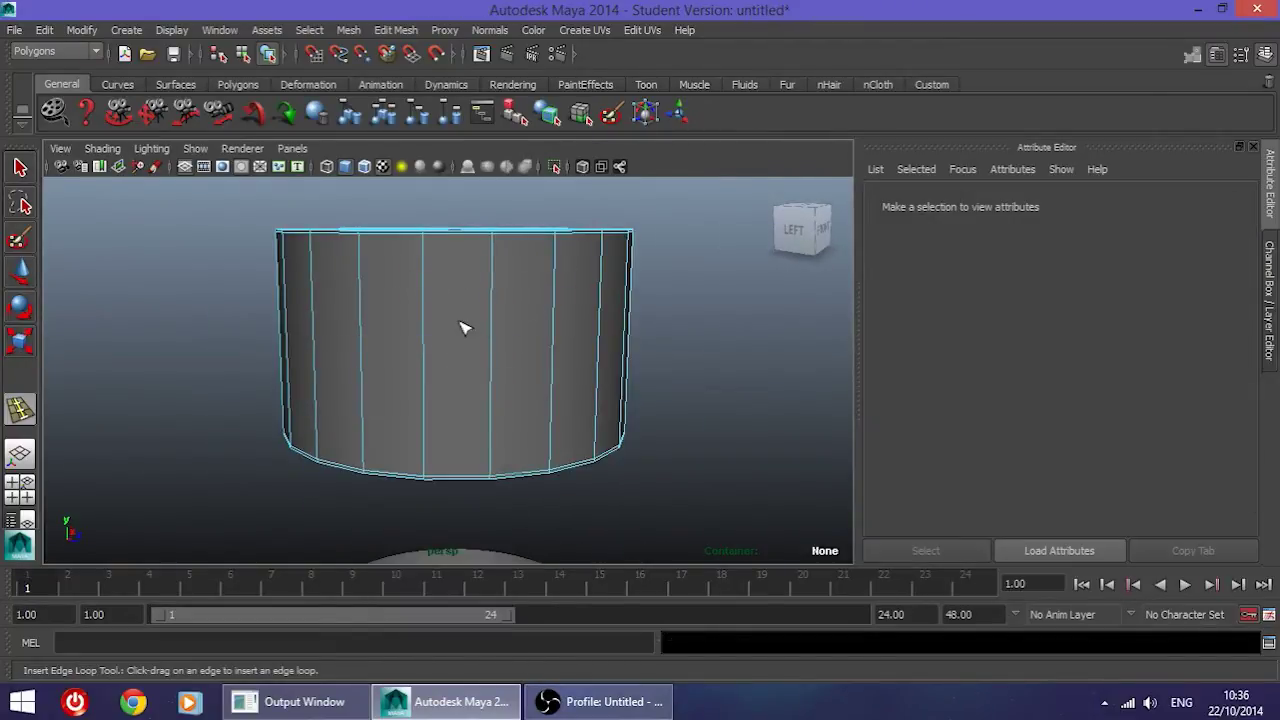
left_click(21, 168)
left_click(463, 343)
left_click_drag(494, 354, 524, 365, "alt")
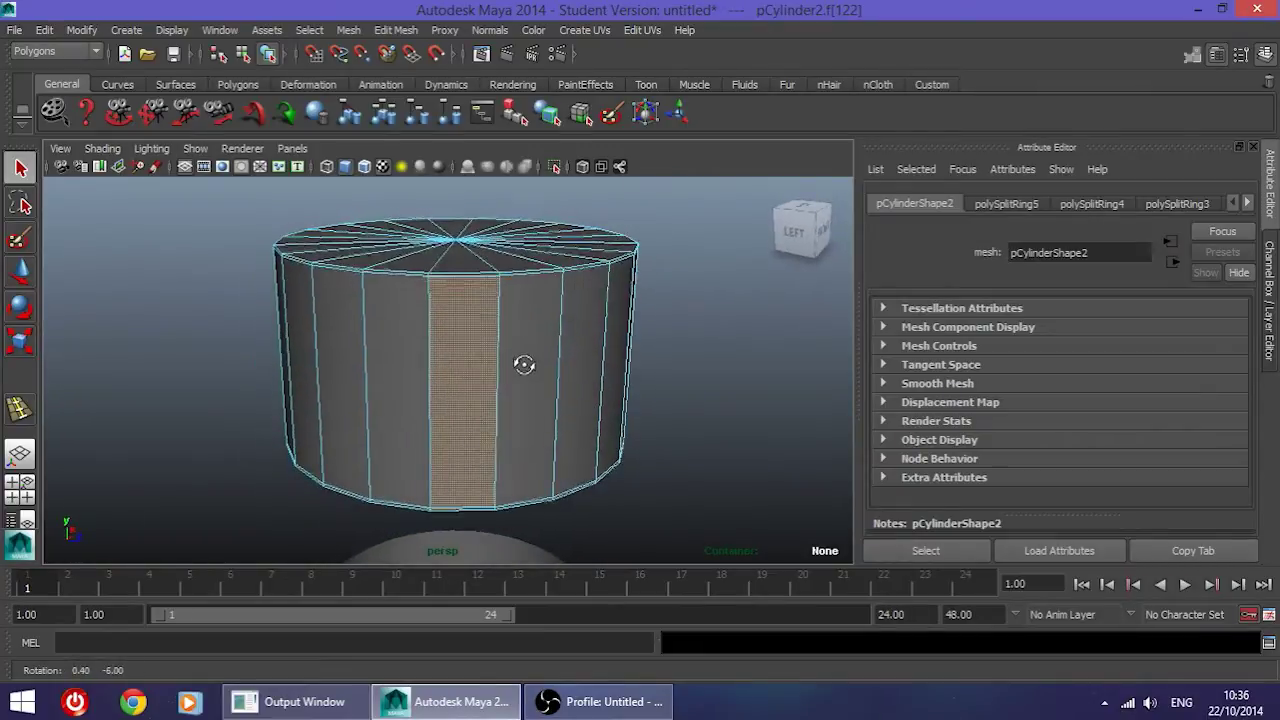
left_click(408, 30)
left_click(550, 87)
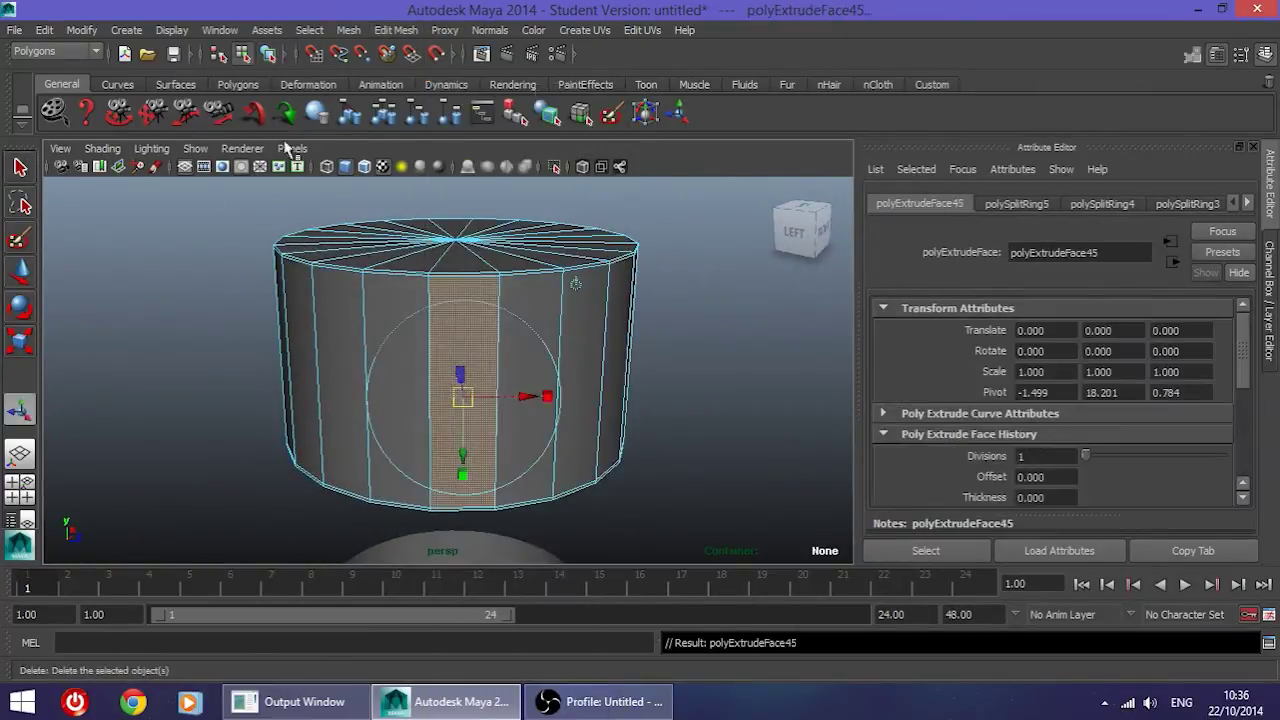
Step: Scale the extruded side face down into a narrow vertical strip inside its original panel
left_click(21, 342)
left_click_drag(462, 398, 418, 405)
left_click_drag(350, 365, 357, 365)
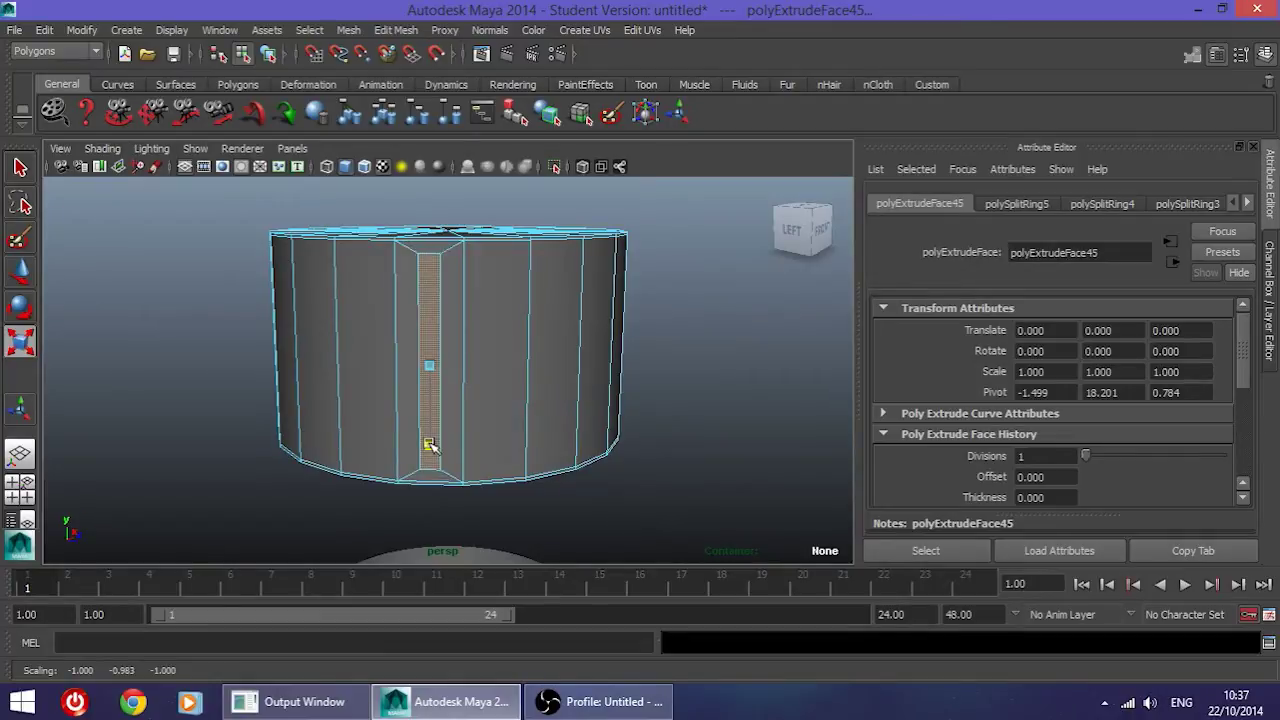
Step: Try to move the narrow strip face outward from the cap's side wall, and undo the moves
left_click_drag(480, 440, 500, 386, "alt")
mouse_move(423, 389)
left_mouse_down("alt")
mouse_move(545, 397)
mouse_move(405, 398)
left_mouse_up("alt")
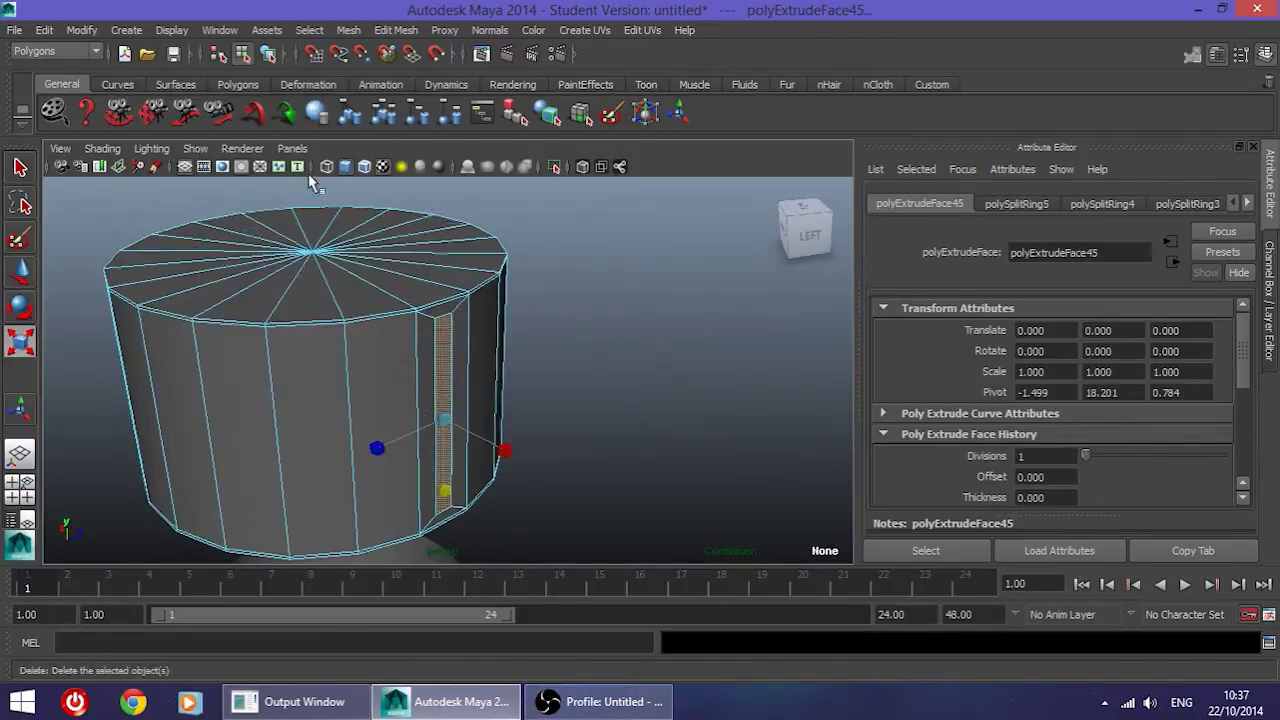
left_click(20, 270)
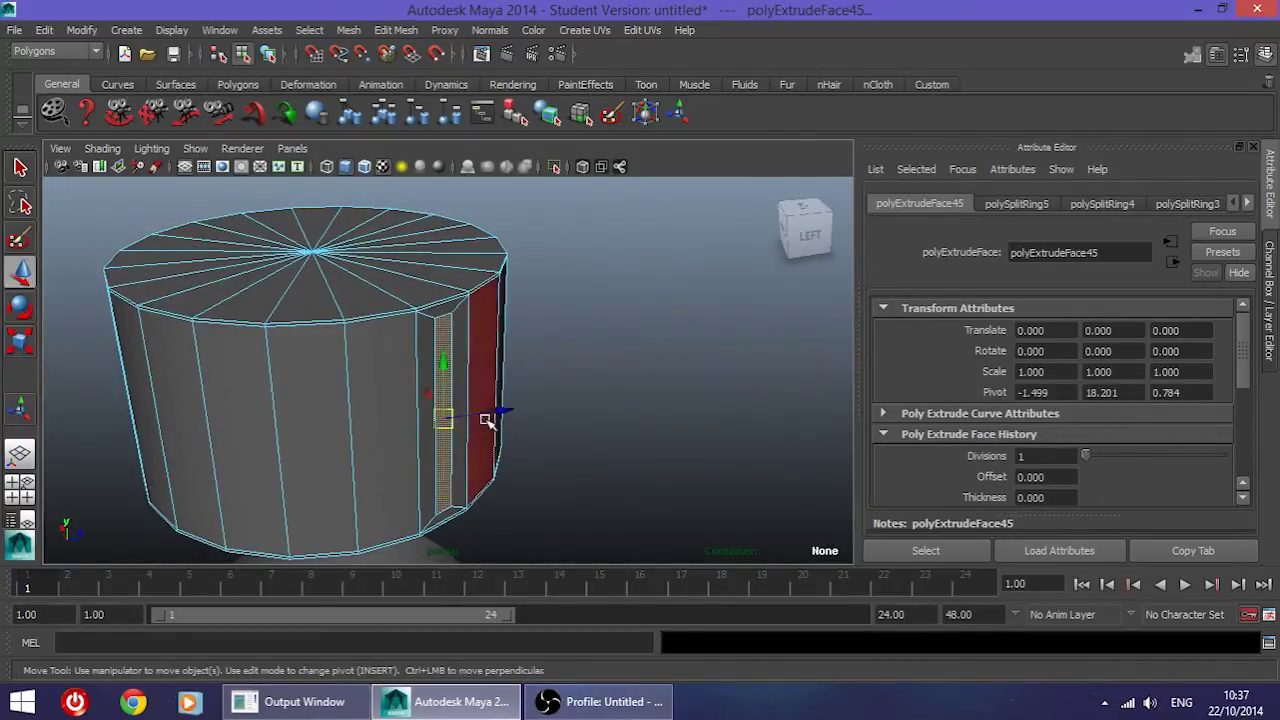
left_click_drag(444, 418, 423, 454)
key("ctrl+z")
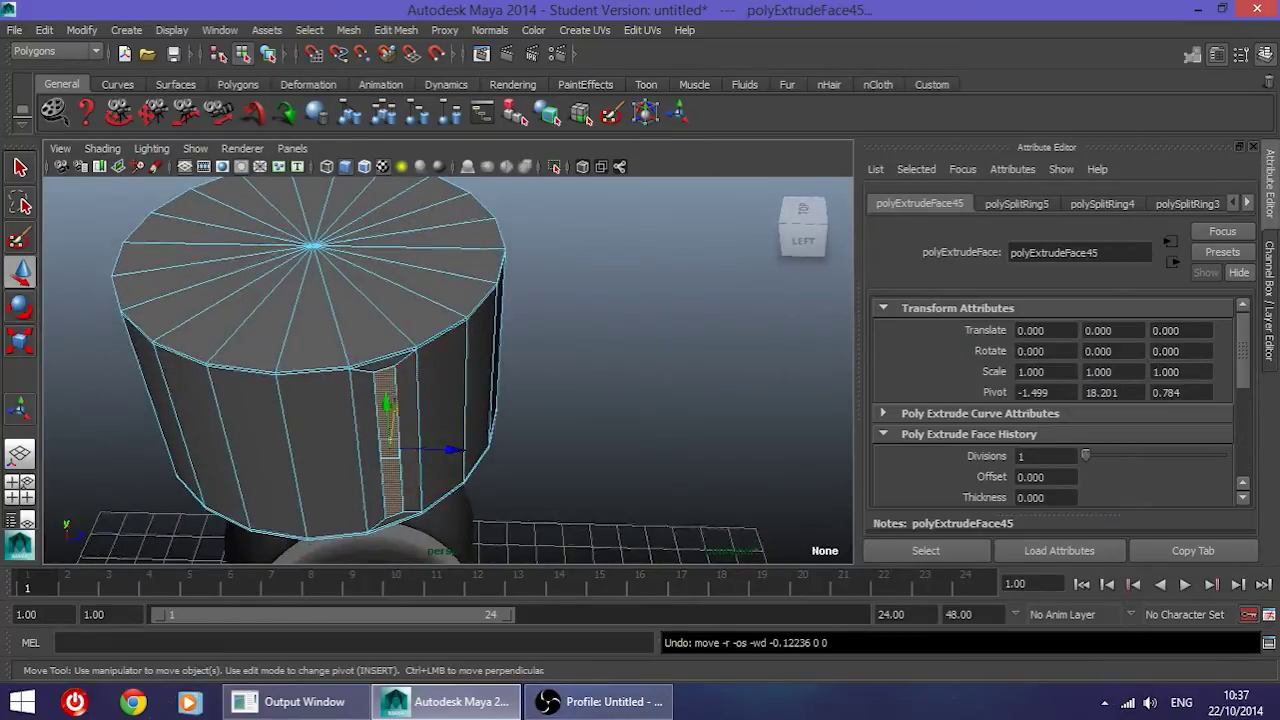
double_click(20, 270)
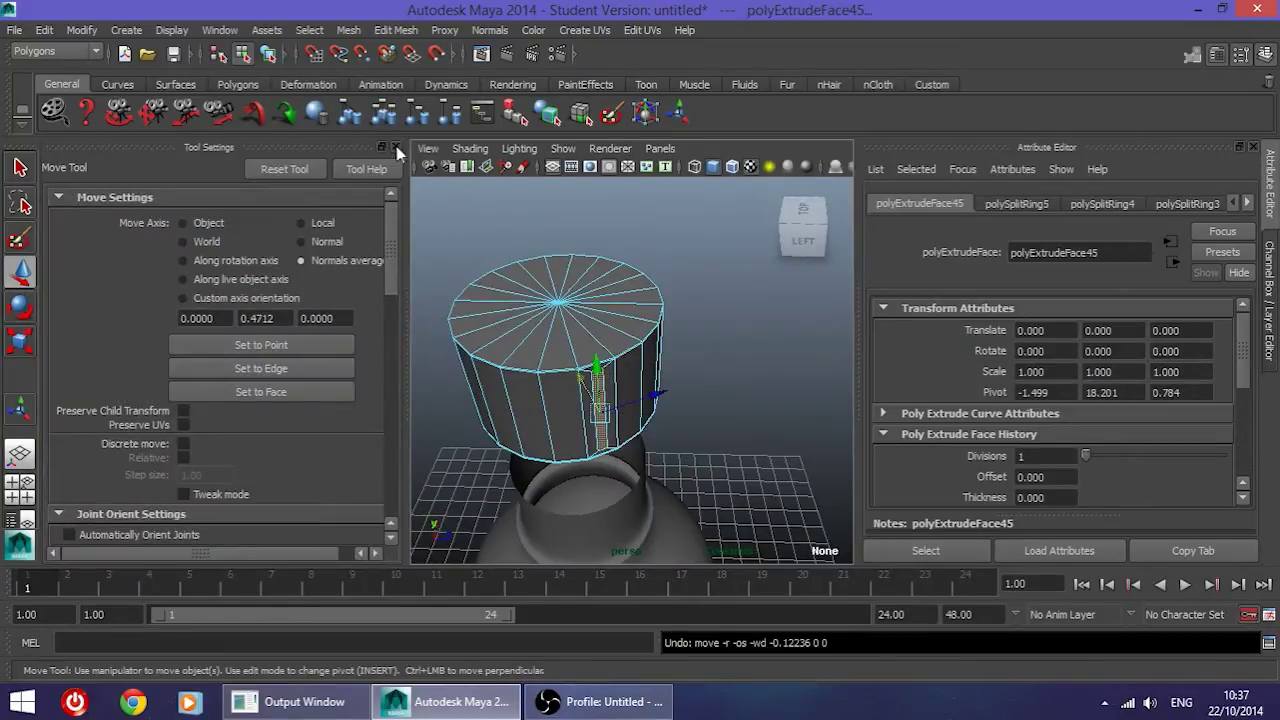
left_click(395, 147)
left_click_drag(370, 413, 314, 399)
key("ctrl+z")
Step: Return the cap to object mode and preview it smoothed to check the strip on its side
left_click_drag(394, 403, 485, 348, "alt")
right_click_drag(485, 348, 636, 237)
left_click(490, 282)
key("3")
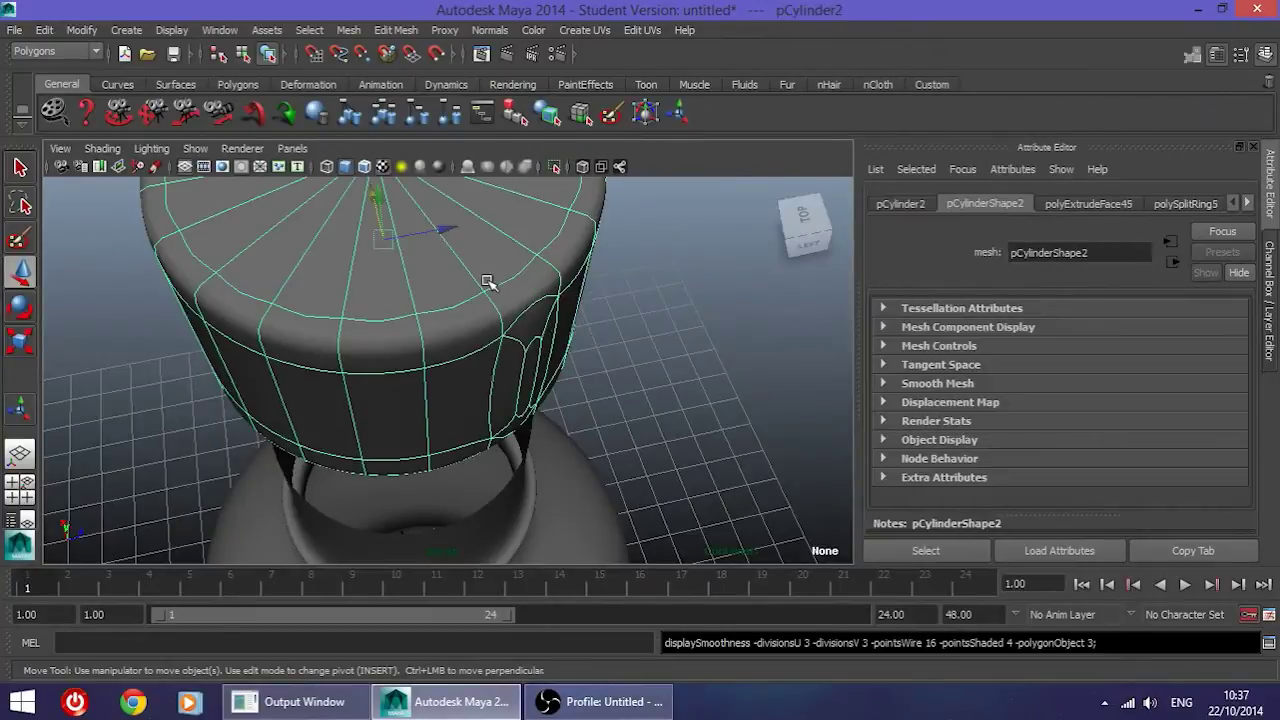
Step: Show the cap unsmoothed and insert an edge loop around the narrow strip, between the strip and its panel's border
left_click(616, 422)
left_click_drag(616, 424, 503, 337, "alt")
left_click(409, 346)
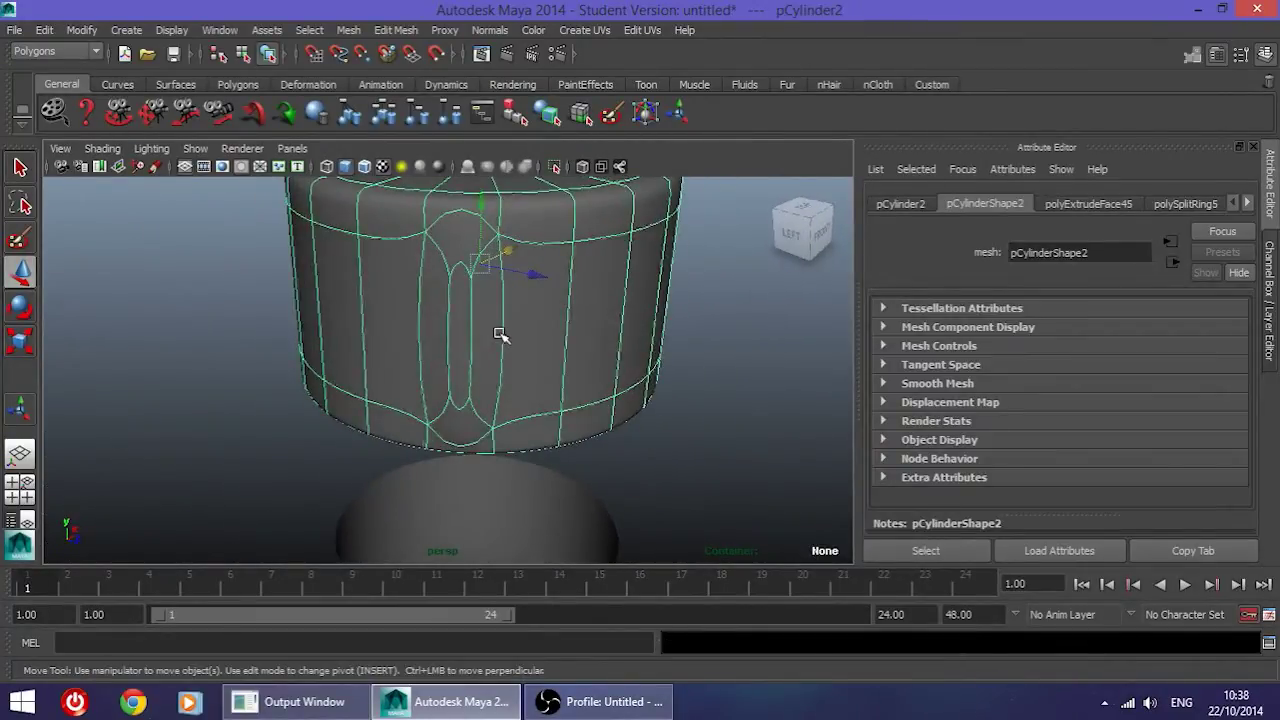
key("1")
left_click(158, 472)
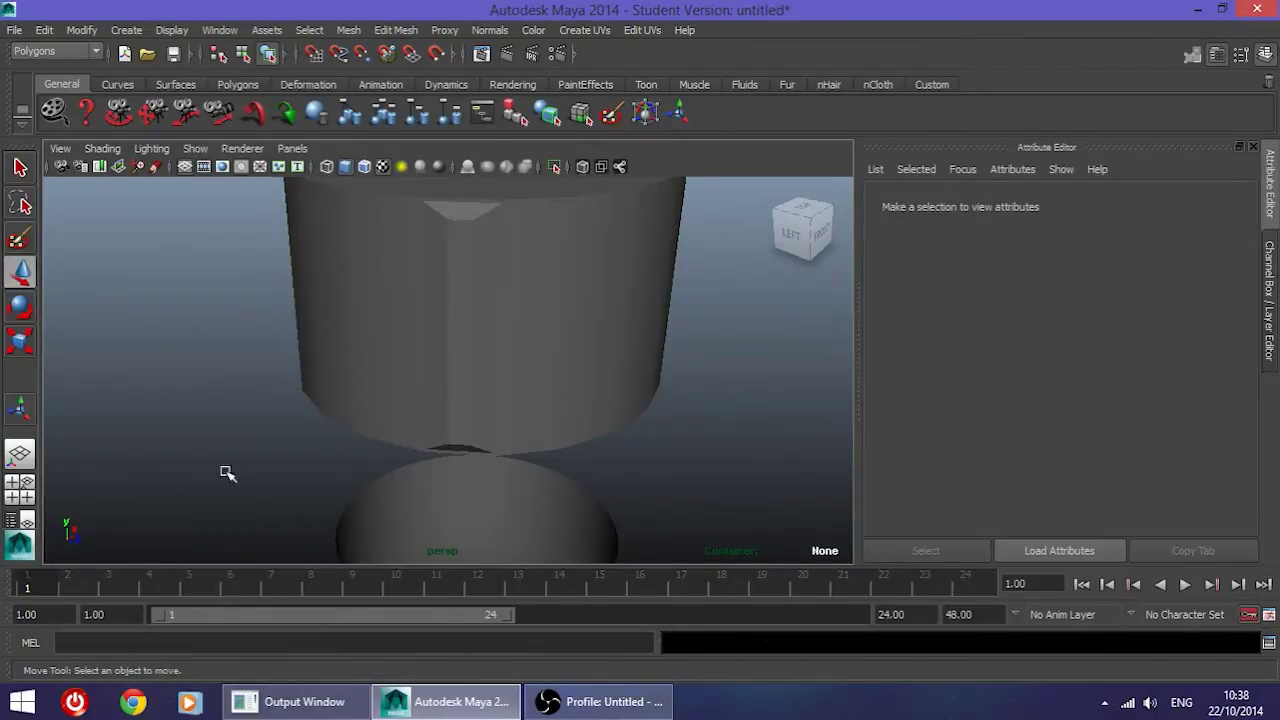
left_click(472, 317)
middle_click_drag(500, 326, 508, 371, "alt")
right_click_drag(508, 371, 486, 344, "shift")
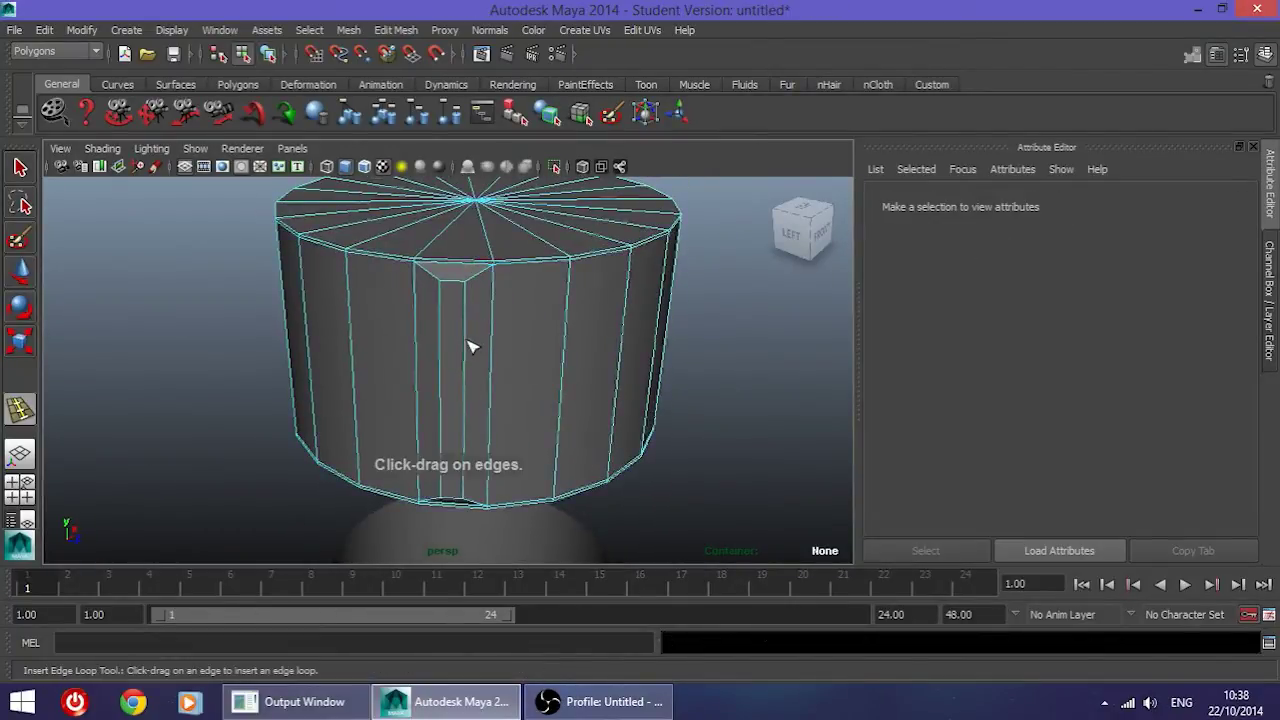
left_click_drag(490, 287, 488, 286)
right_click_drag(477, 281, 529, 268)
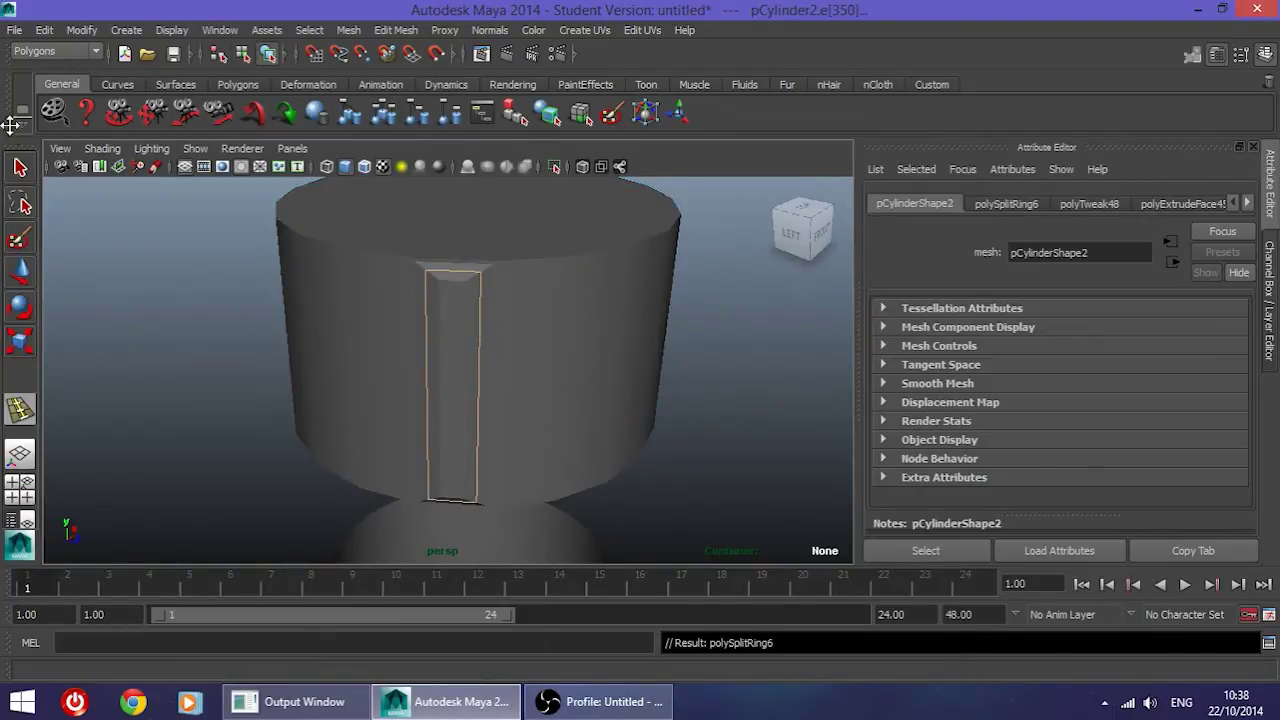
Step: Return the cap to object mode, preview it smoothed, and switch back to the unsmoothed display
left_click(20, 168)
left_click(530, 323)
key("3")
key("1")
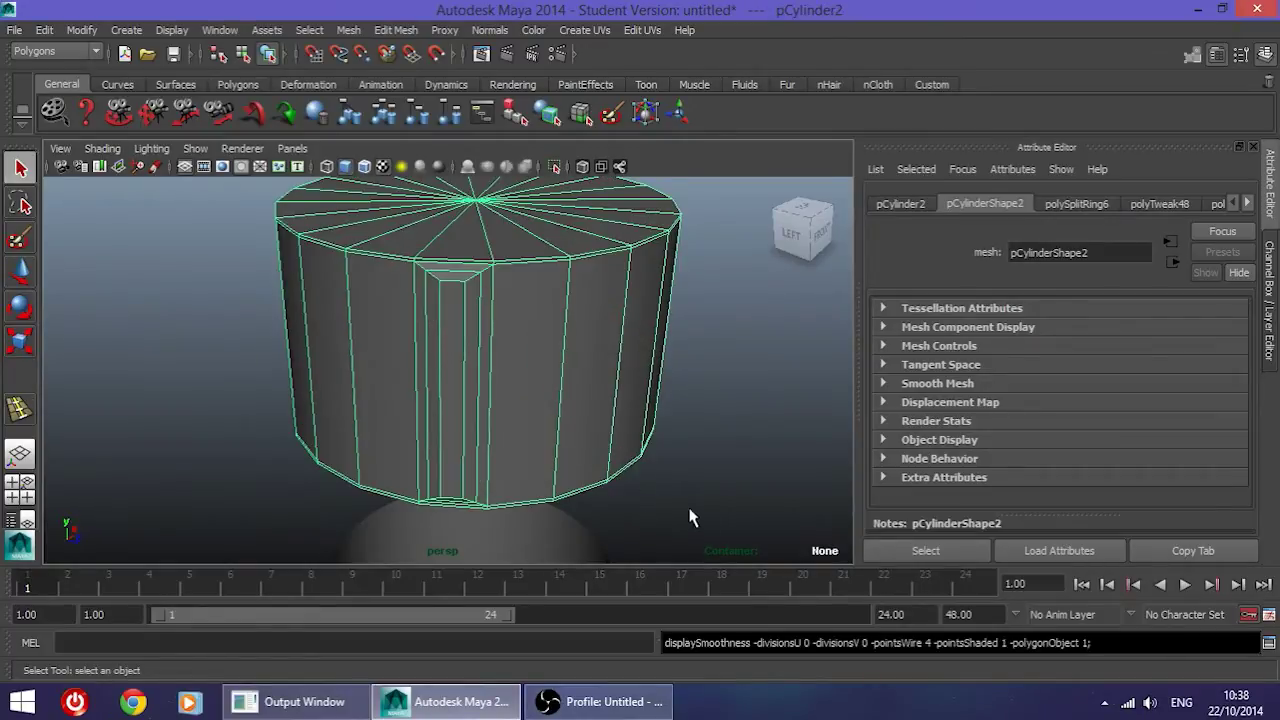
Step: Insert two horizontal edge loops around the cap's side wall, one near the strip's upper end and one near its lower end
left_click(654, 485)
left_click(458, 342)
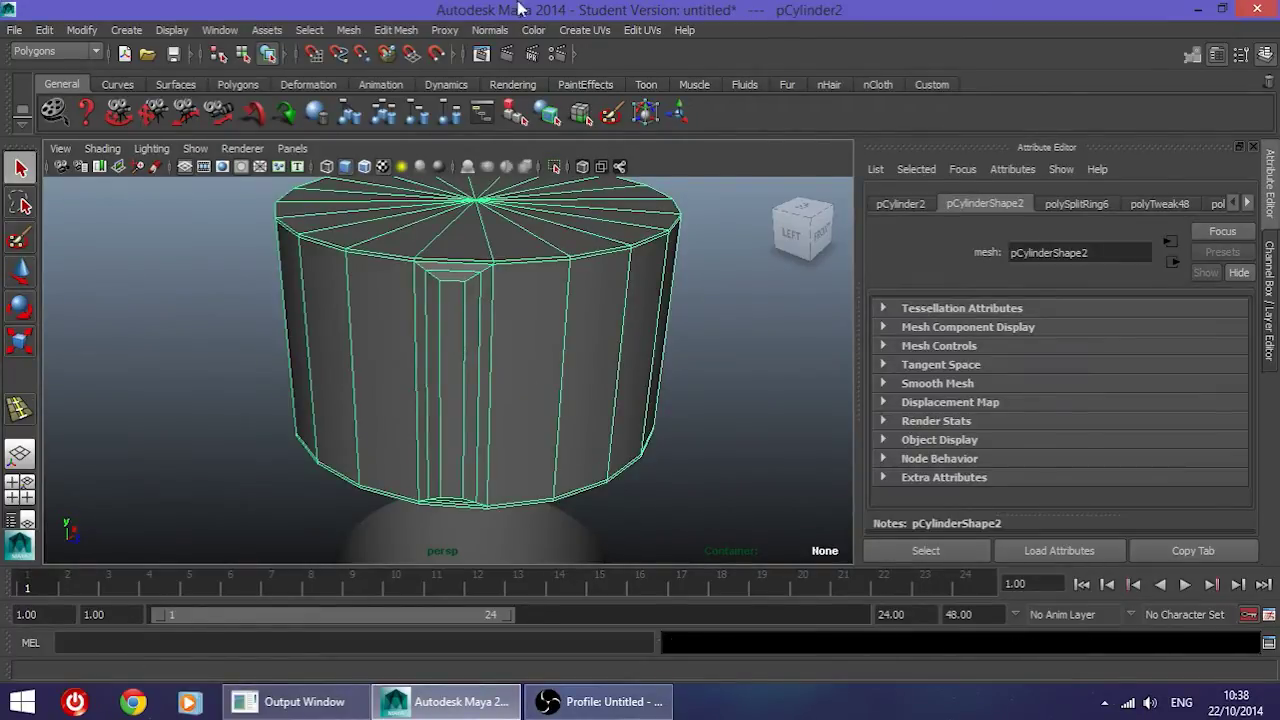
left_click(405, 32)
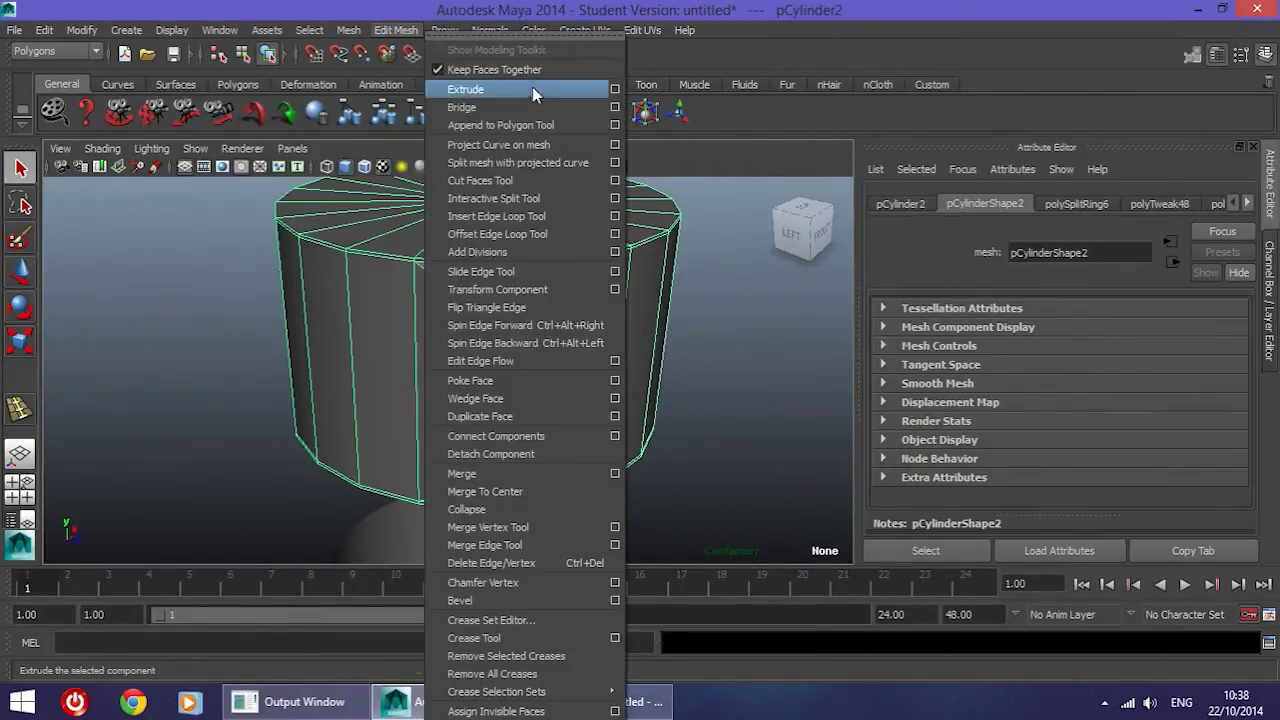
left_click(506, 216)
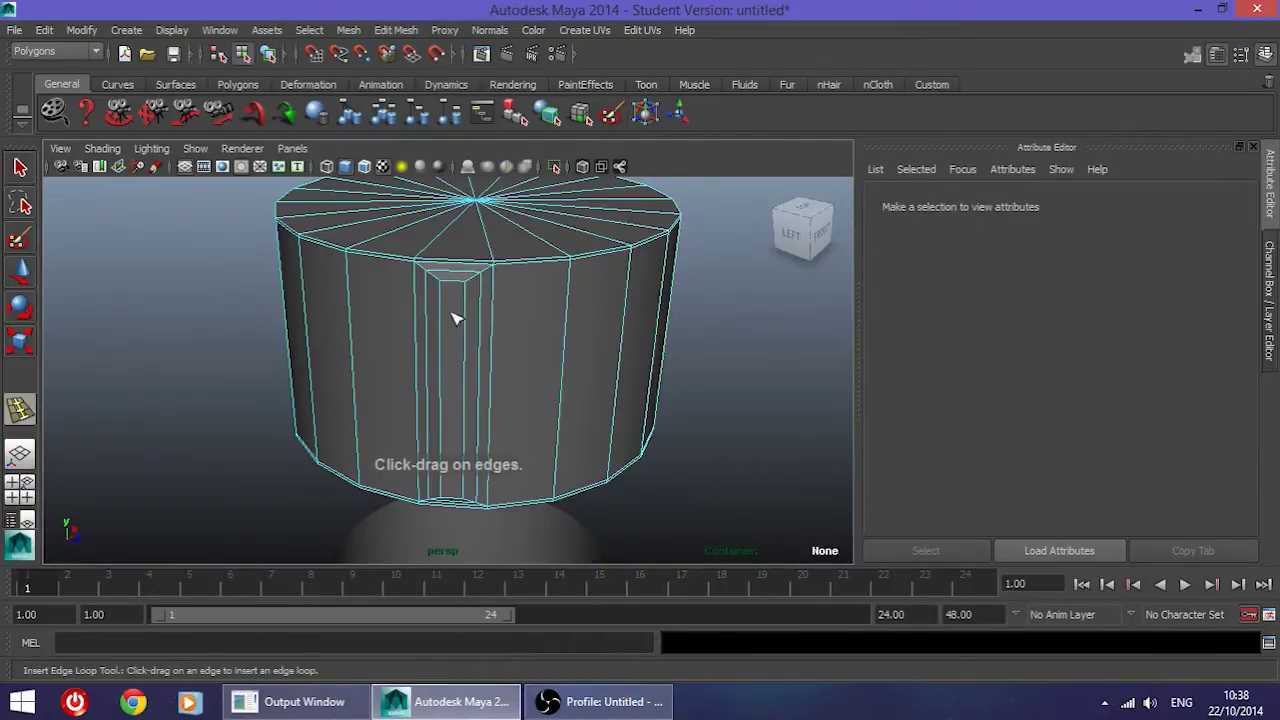
left_click_drag(446, 306, 446, 288)
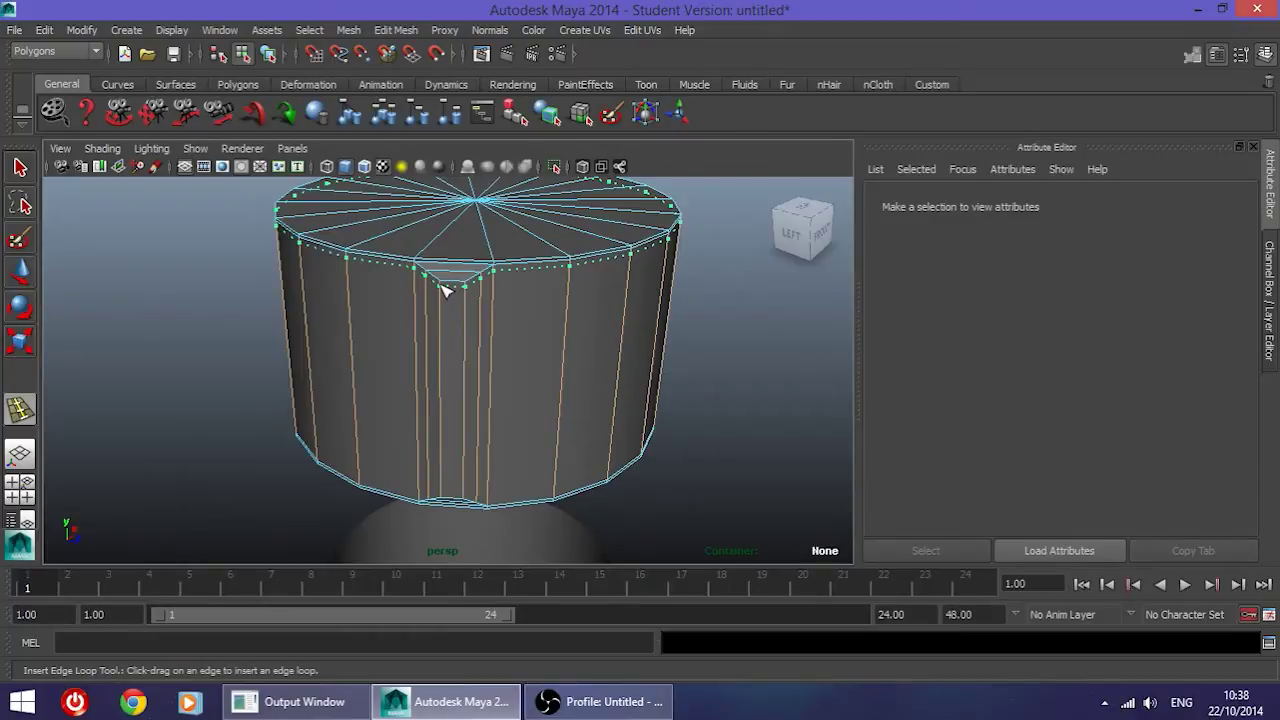
left_click_drag(446, 288, 446, 289)
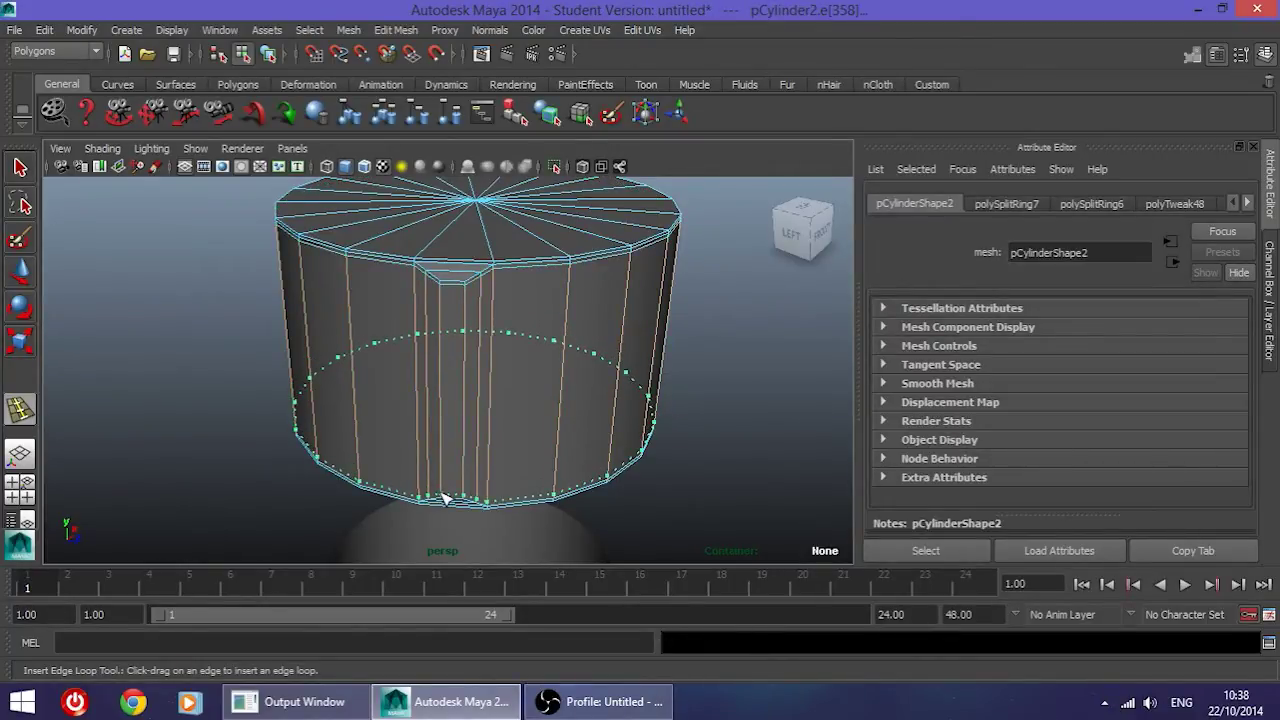
left_click_drag(446, 498, 448, 499)
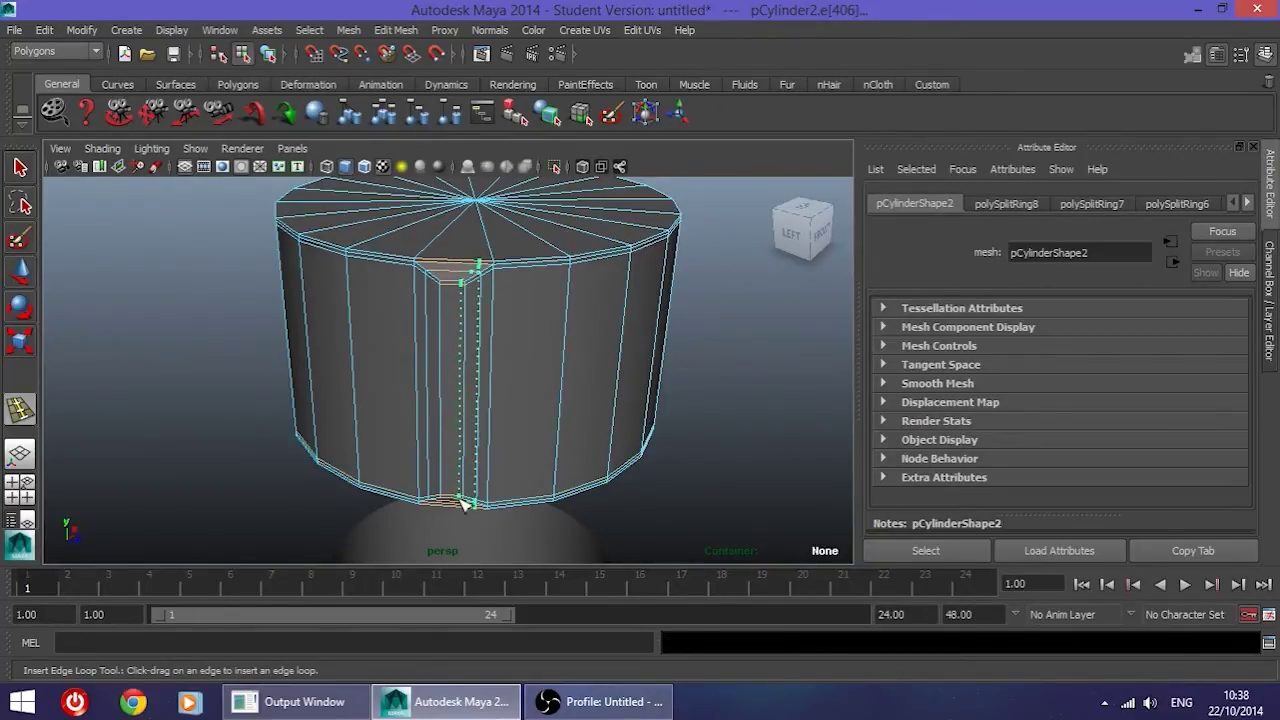
Step: Insert a vertical edge loop close to each long side of the narrow strip on the cap's wall
left_click_drag(463, 503, 455, 508)
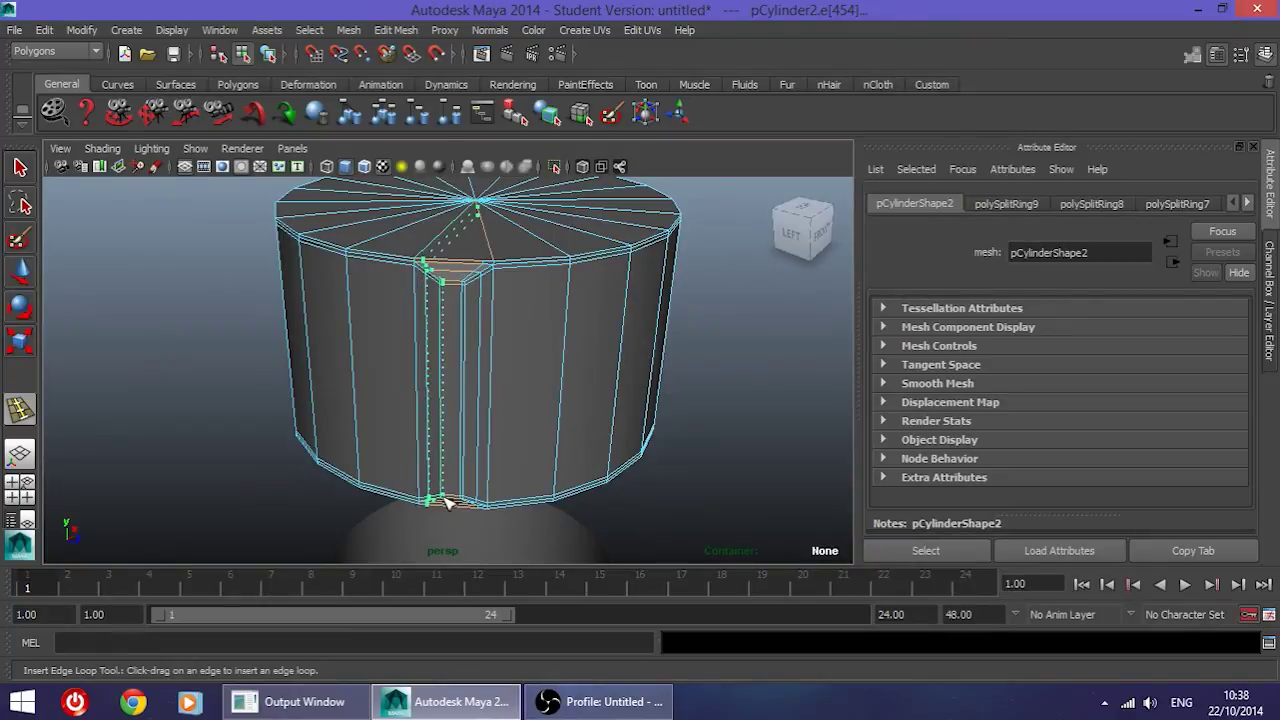
left_click_drag(447, 503, 447, 503)
right_click_drag(455, 320, 505, 295)
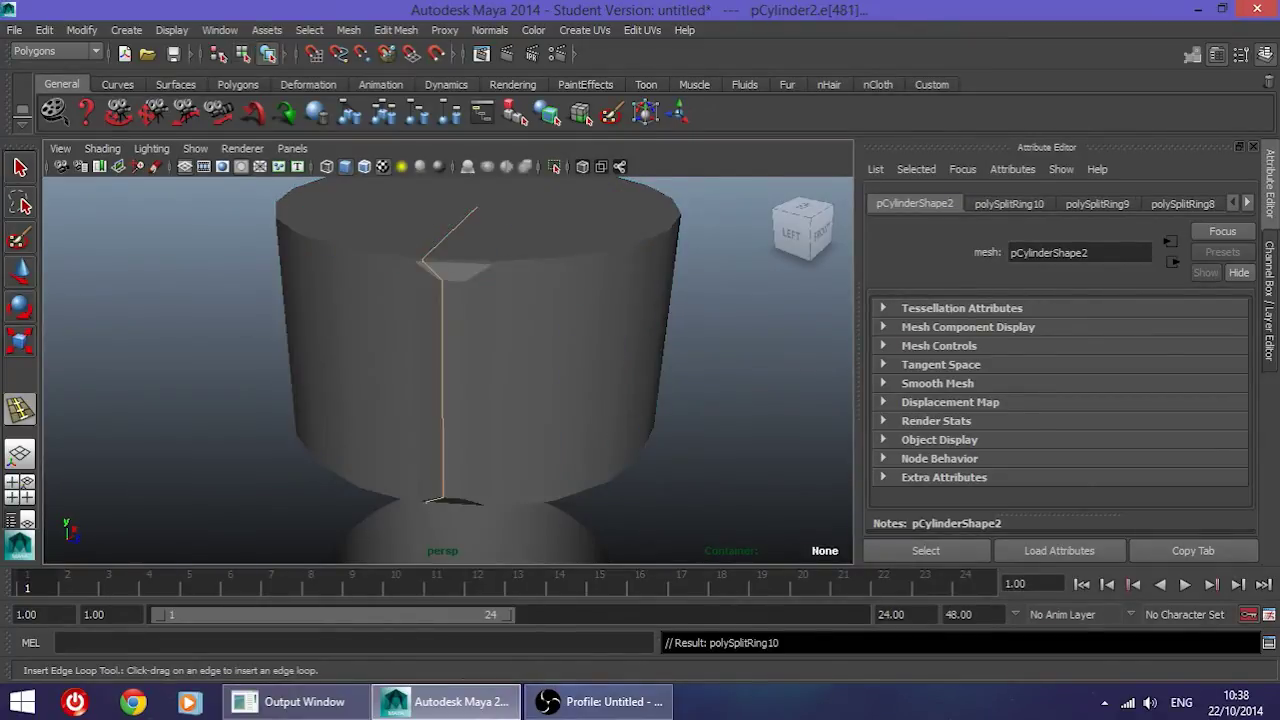
Step: Select the whole cap, turn on its smooth preview and frame it in the view
key("q")
left_click(455, 290)
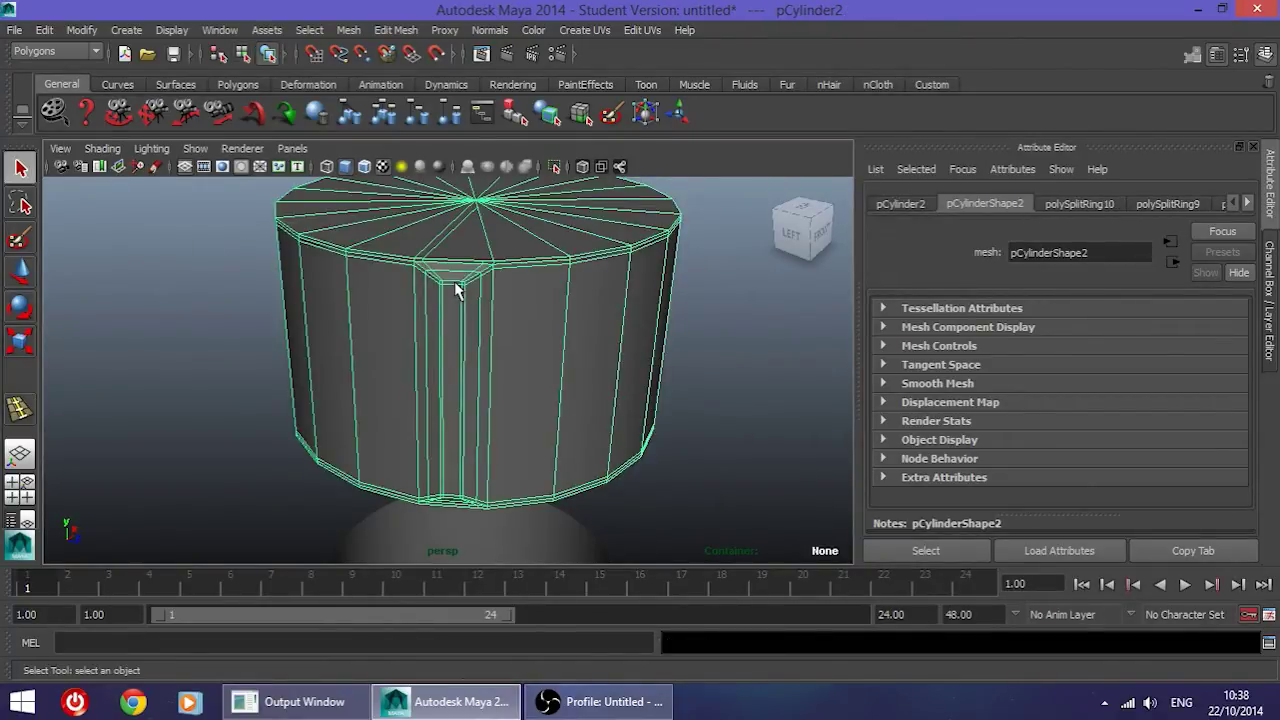
key("3")
left_click(727, 492)
left_click_drag(666, 466, 531, 411, "alt")
left_click(510, 373)
key("f")
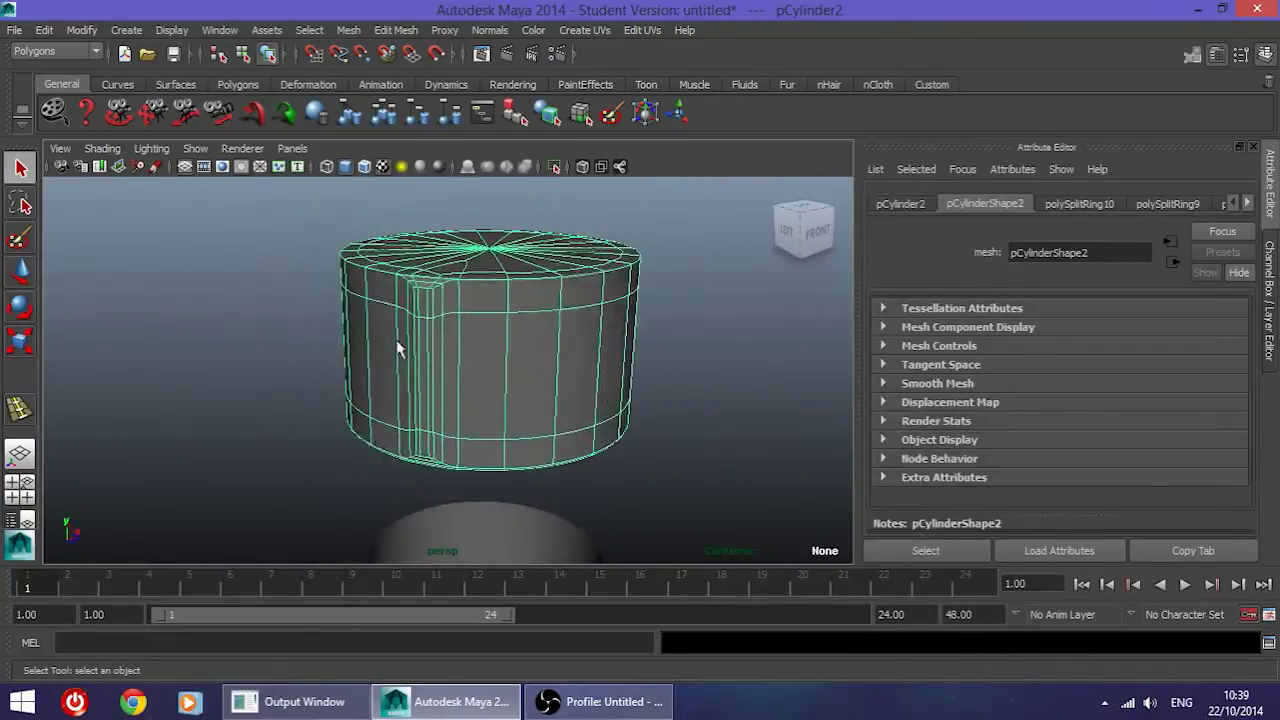
Step: Examine the smoothed strip and its upper and lower ends from several angles, with and without the cap's wireframe
left_click_drag(497, 390, 527, 382, "alt")
right_click_drag(527, 382, 242, 412, "alt")
left_click_drag(242, 422, 485, 312, "alt")
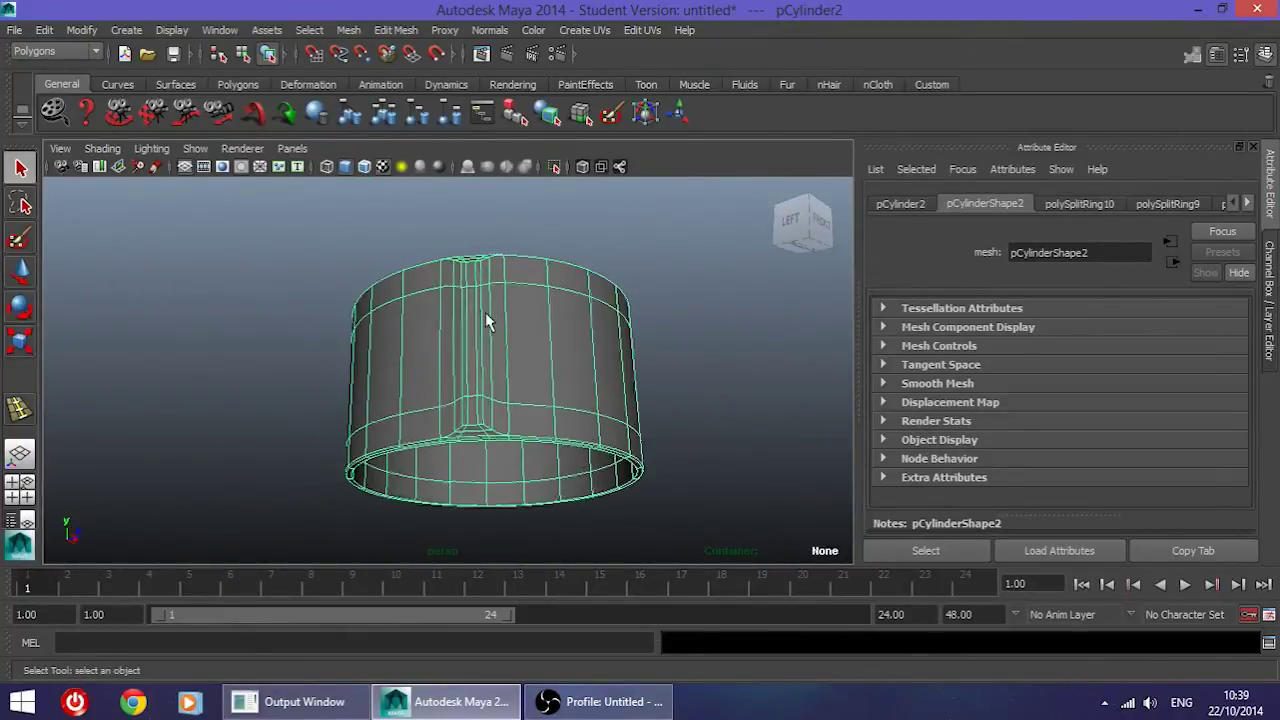
scroll(487, 340, "up", 3)
left_click_drag(482, 255, 490, 346, "alt")
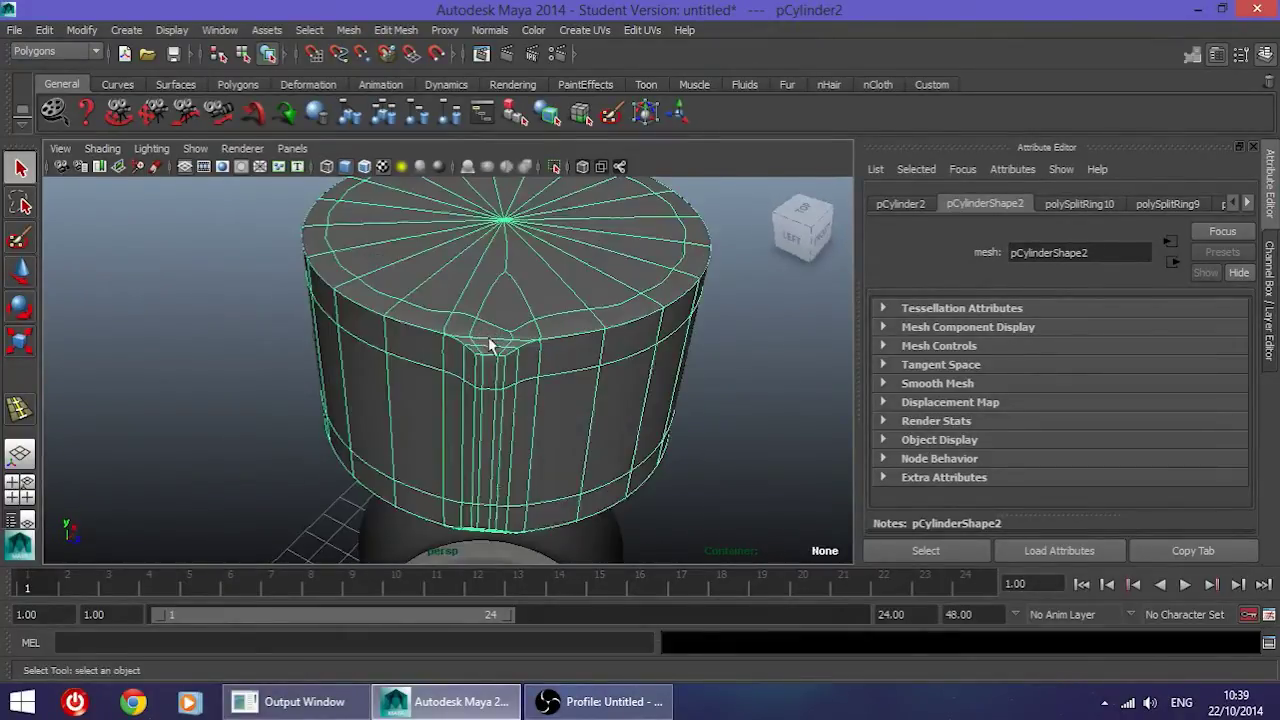
right_click_drag(527, 343, 603, 313)
left_click(262, 256)
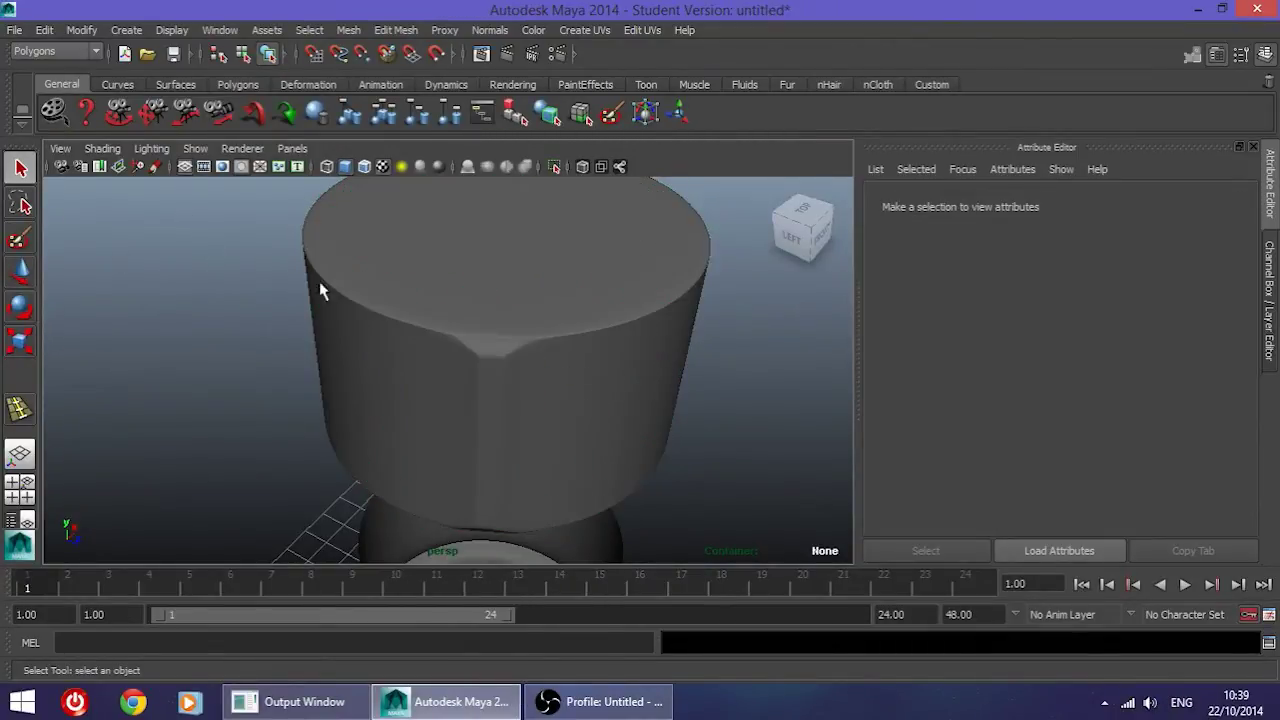
left_click_drag(583, 383, 502, 383, "alt")
scroll(501, 386, "up", 2)
left_click(501, 386)
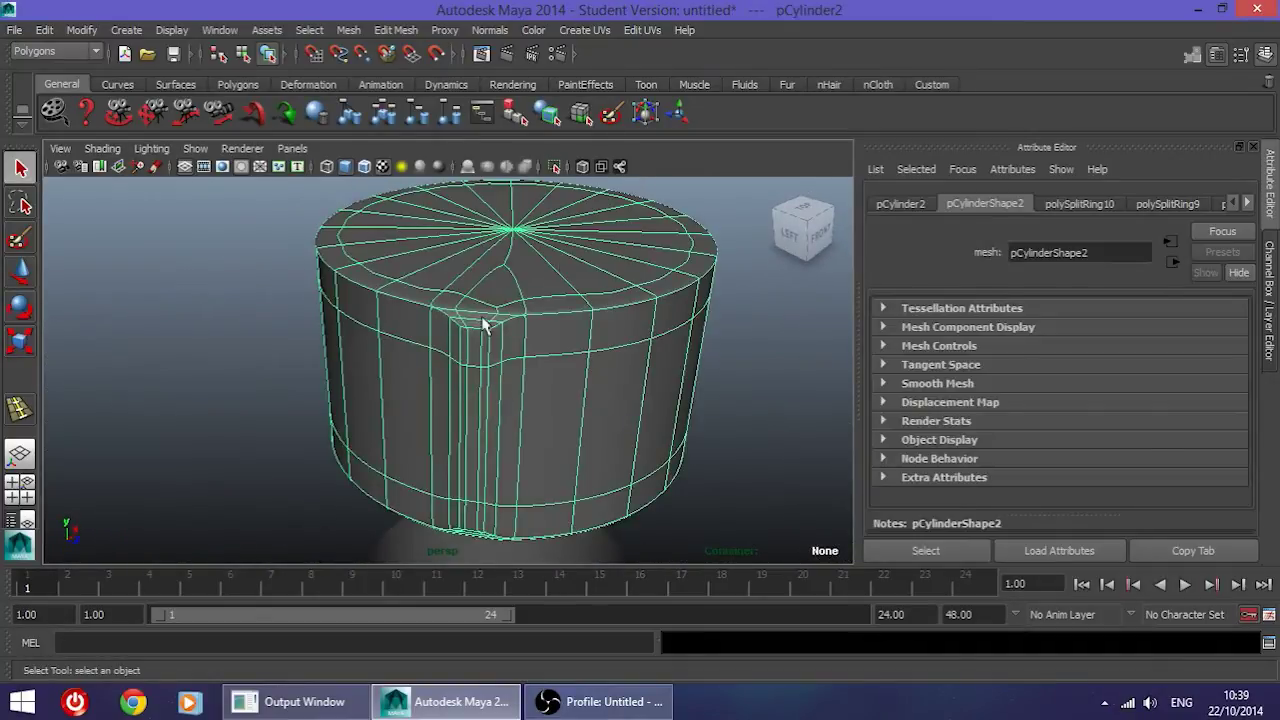
left_click_drag(486, 459, 457, 394, "alt")
scroll(458, 441, "down", 3)
scroll(547, 490, "up", 2)
left_click(647, 491)
left_click_drag(543, 364, 485, 428, "alt")
scroll(485, 428, "down", 3)
scroll(483, 394, "up", 3)
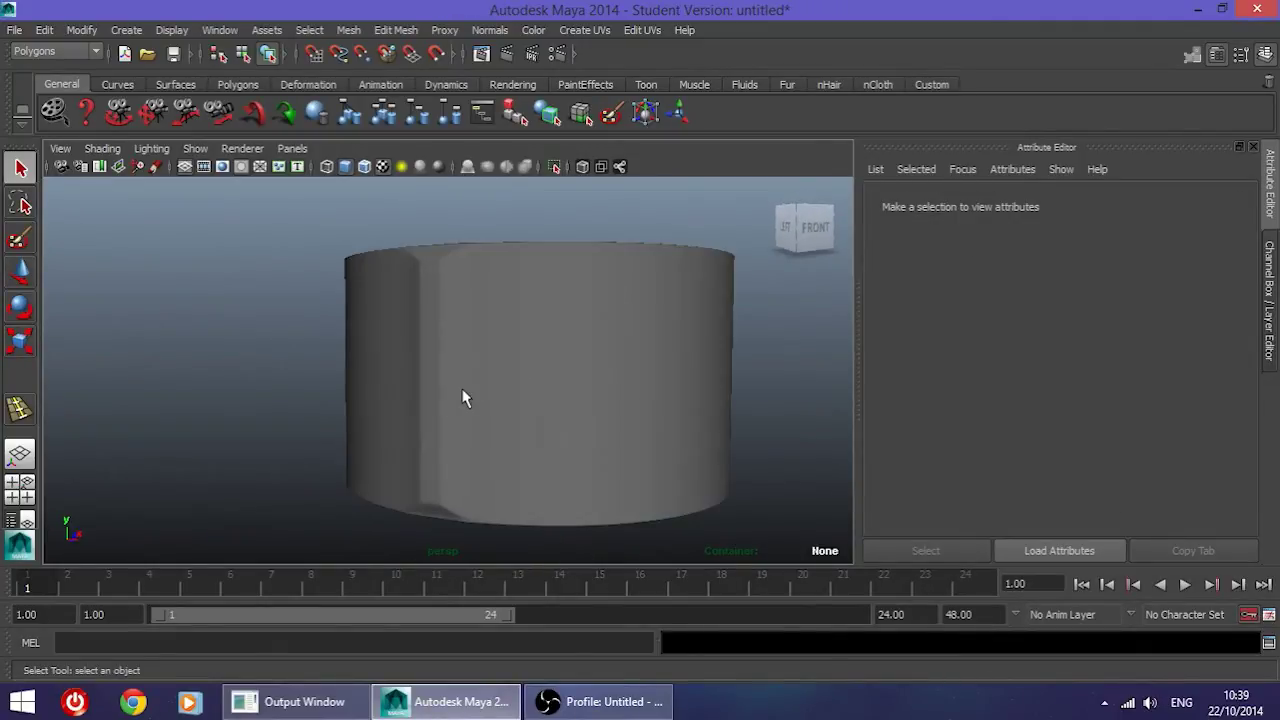
Step: Compare the cap's size and shape with the bottle's neck, including the cap's hollow underside
scroll(490, 402, "down", 2)
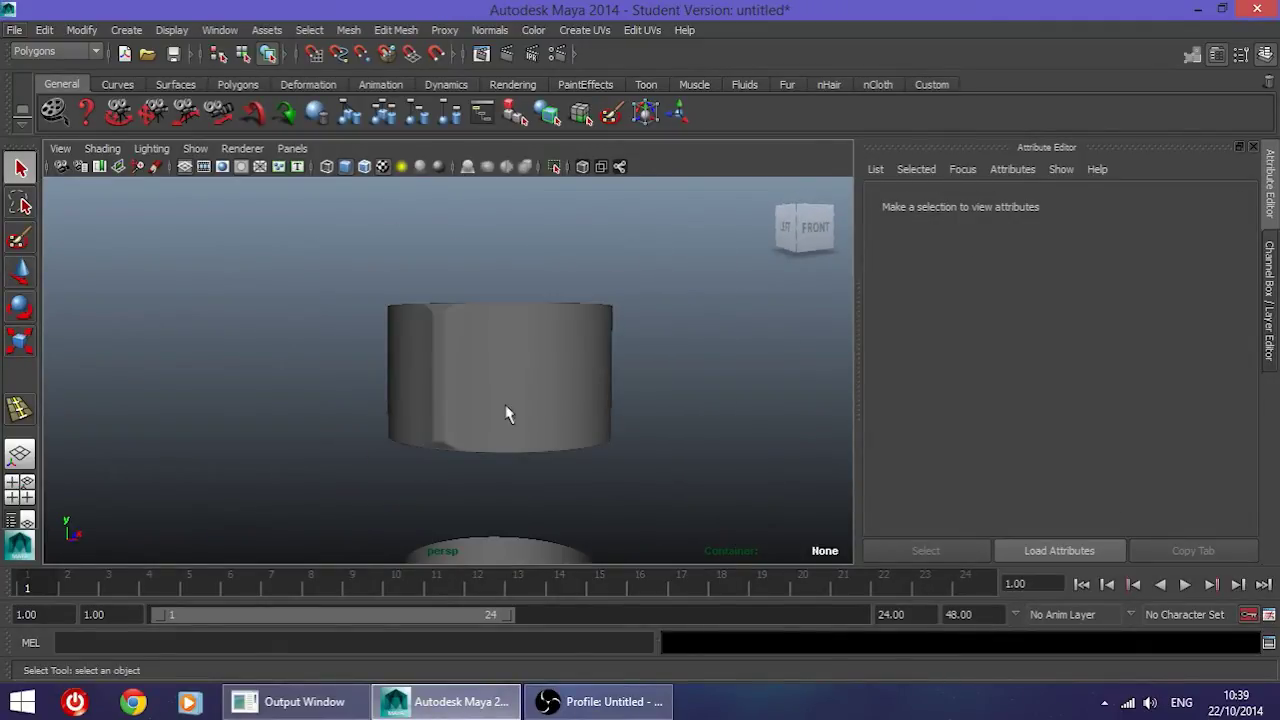
scroll(508, 409, "down", 3)
left_click(481, 397)
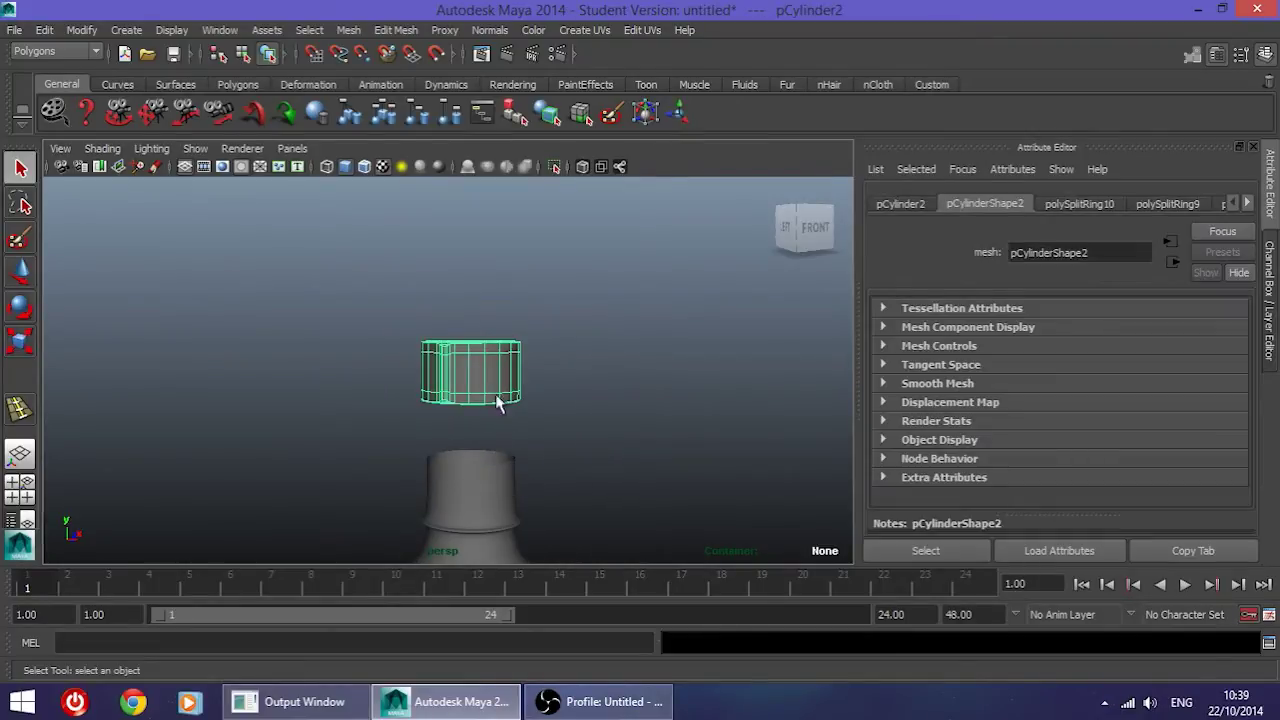
scroll(500, 394, "up", 3)
left_click(631, 397)
scroll(568, 375, "up", 1)
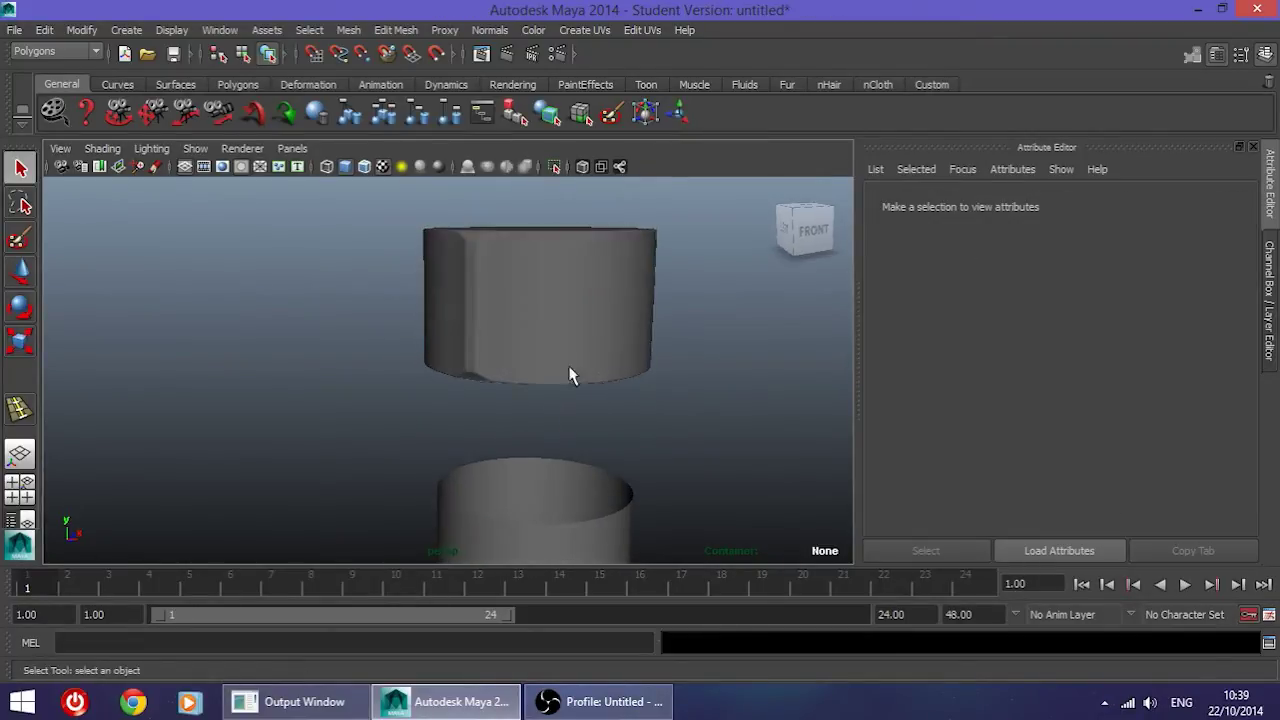
left_click_drag(478, 380, 578, 340, "alt")
scroll(531, 343, "down", 3)
scroll(483, 280, "down", 4)
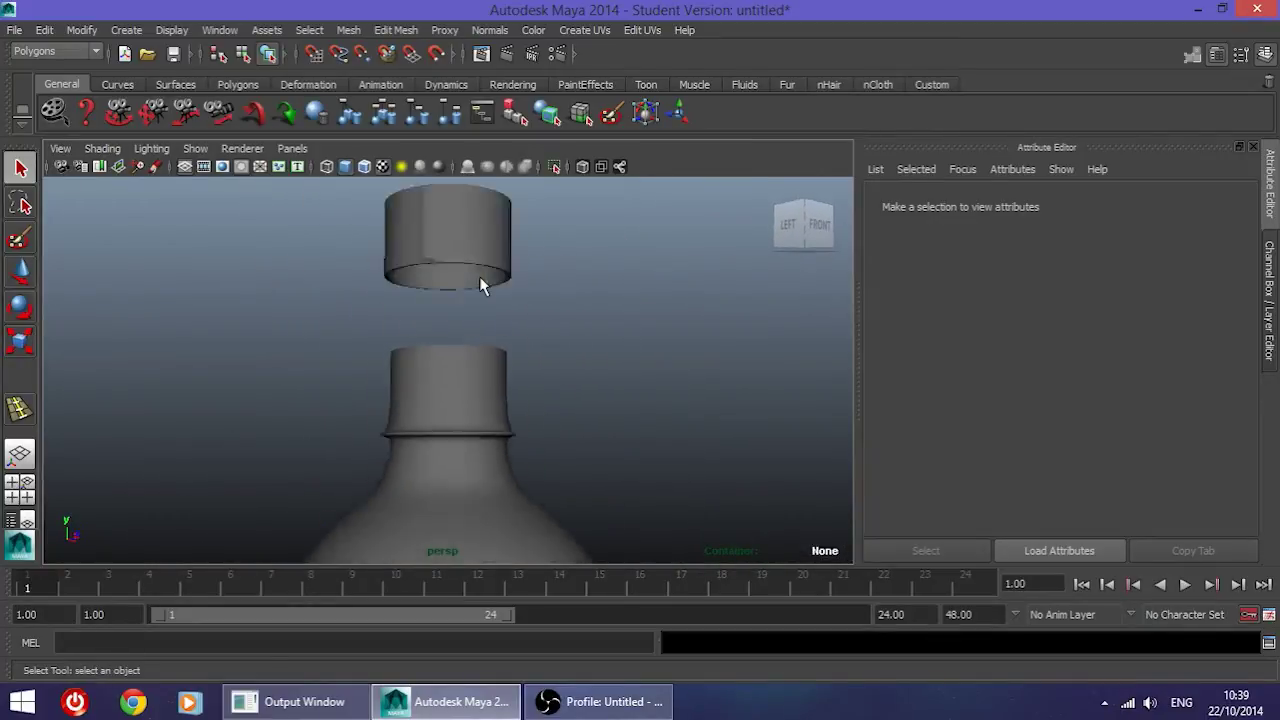
Step: Move the cap straight down onto the bottle's neck and deselect it
left_click(466, 316)
left_click(22, 270)
left_click_drag(450, 246, 447, 311)
left_click(603, 337)
Step: Examine how the cap sits on the neck and review the whole capped bottle from the sides
left_click_drag(486, 451, 432, 461, "alt")
middle_click_drag(476, 317, 480, 274, "alt")
left_click_drag(467, 331, 567, 359, "alt")
scroll(552, 374, "down", 5)
left_click_drag(486, 423, 537, 428, "alt")
scroll(536, 424, "up", 3)
middle_click_drag(533, 414, 533, 413, "alt")
left_click_drag(532, 413, 616, 414, "alt")
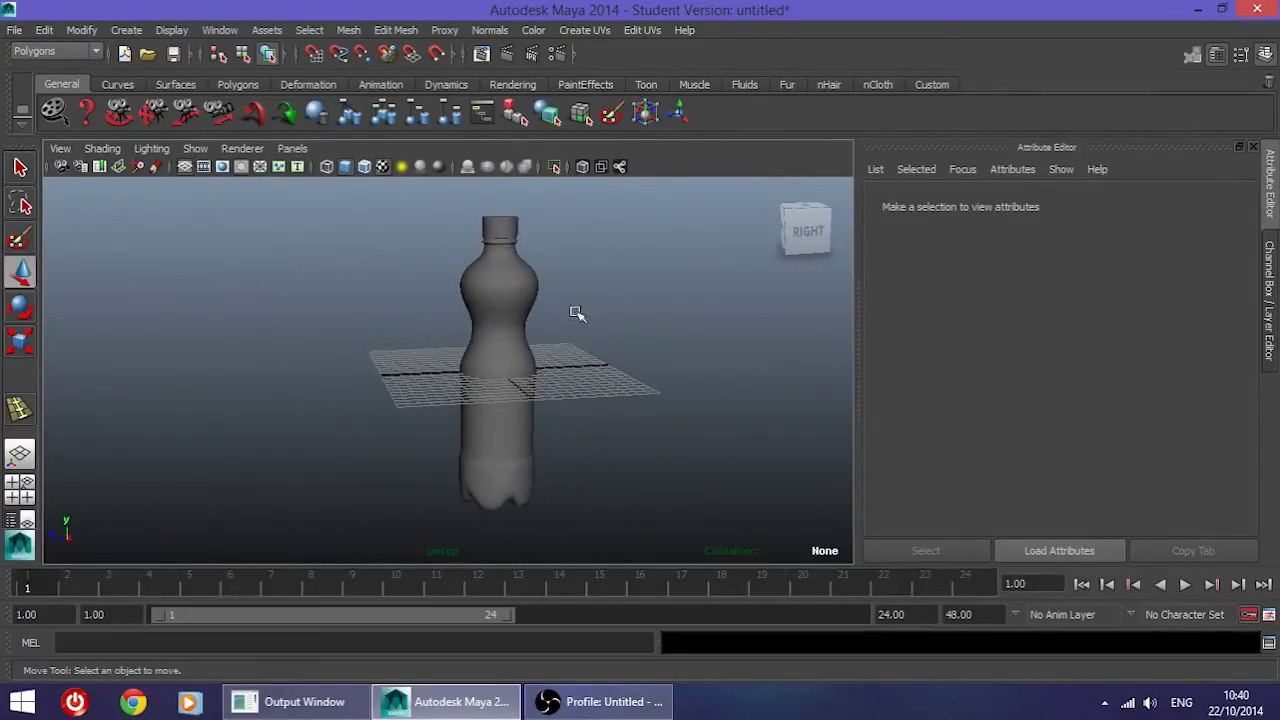
Step: Review the finished bottle from above and from the sides, including the body's wireframe, and leave nothing selected
left_click_drag(583, 322, 526, 417, "alt")
scroll(538, 366, "up", 5)
left_click_drag(538, 365, 480, 305, "alt")
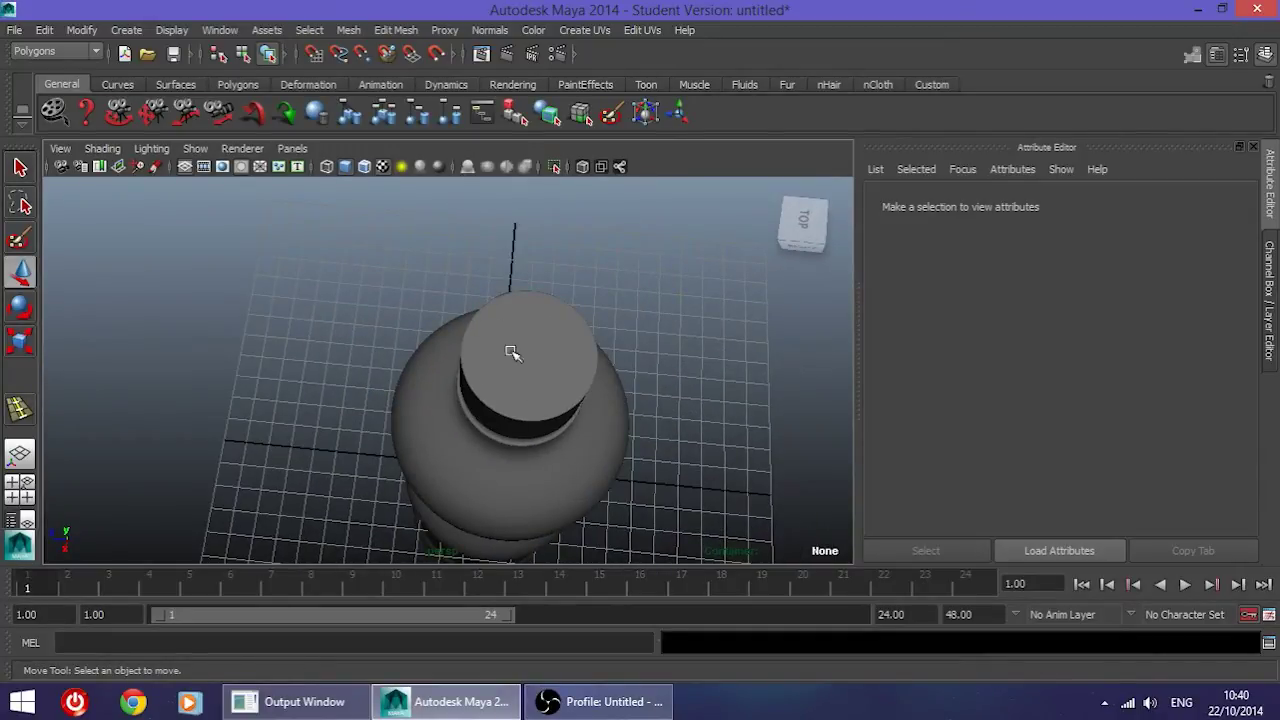
left_click_drag(540, 464, 540, 309, "alt")
left_click_drag(514, 466, 402, 335, "alt")
middle_click_drag(416, 319, 477, 376, "alt")
left_click_drag(438, 384, 548, 316, "alt")
left_click(515, 259)
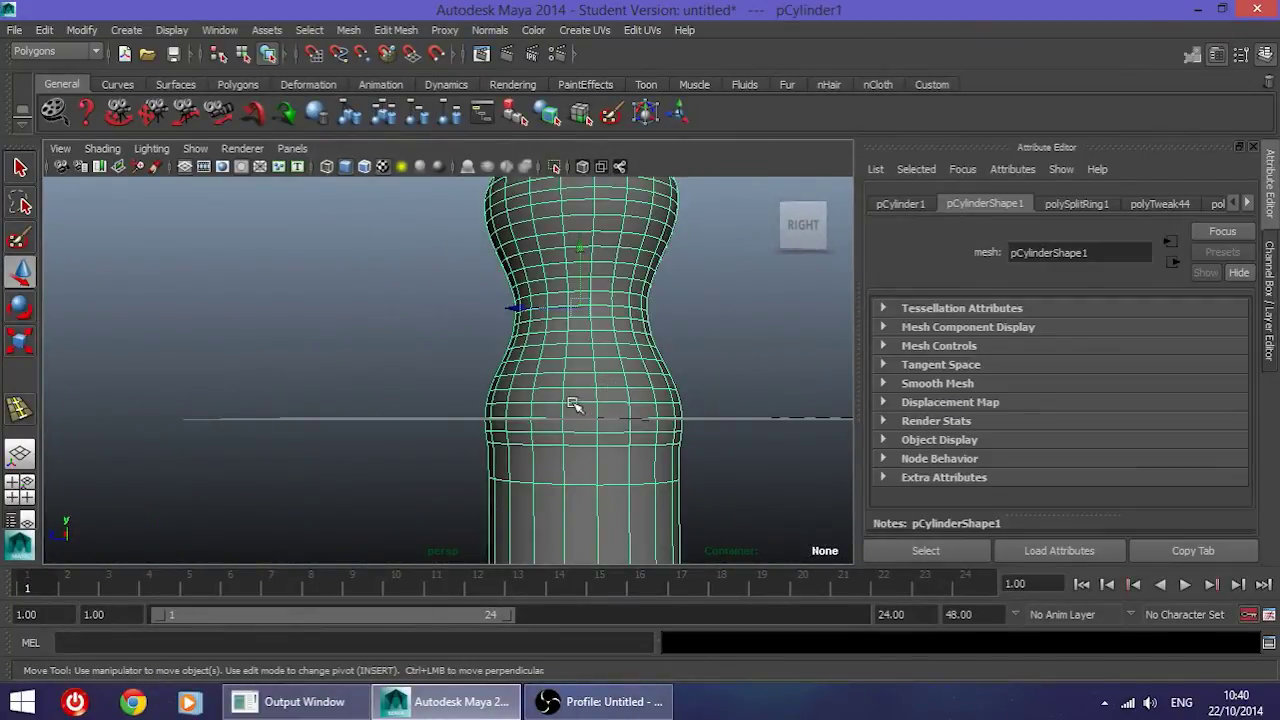
left_click_drag(573, 404, 607, 400, "alt")
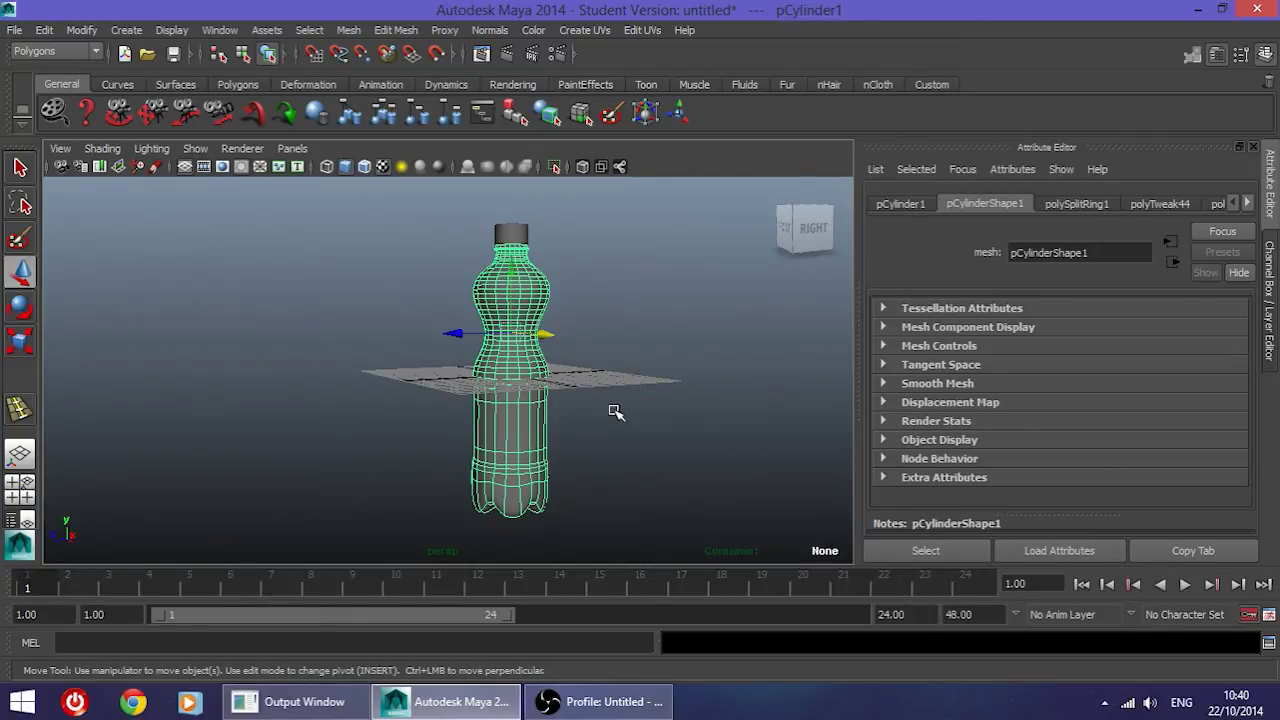
left_click(578, 254)
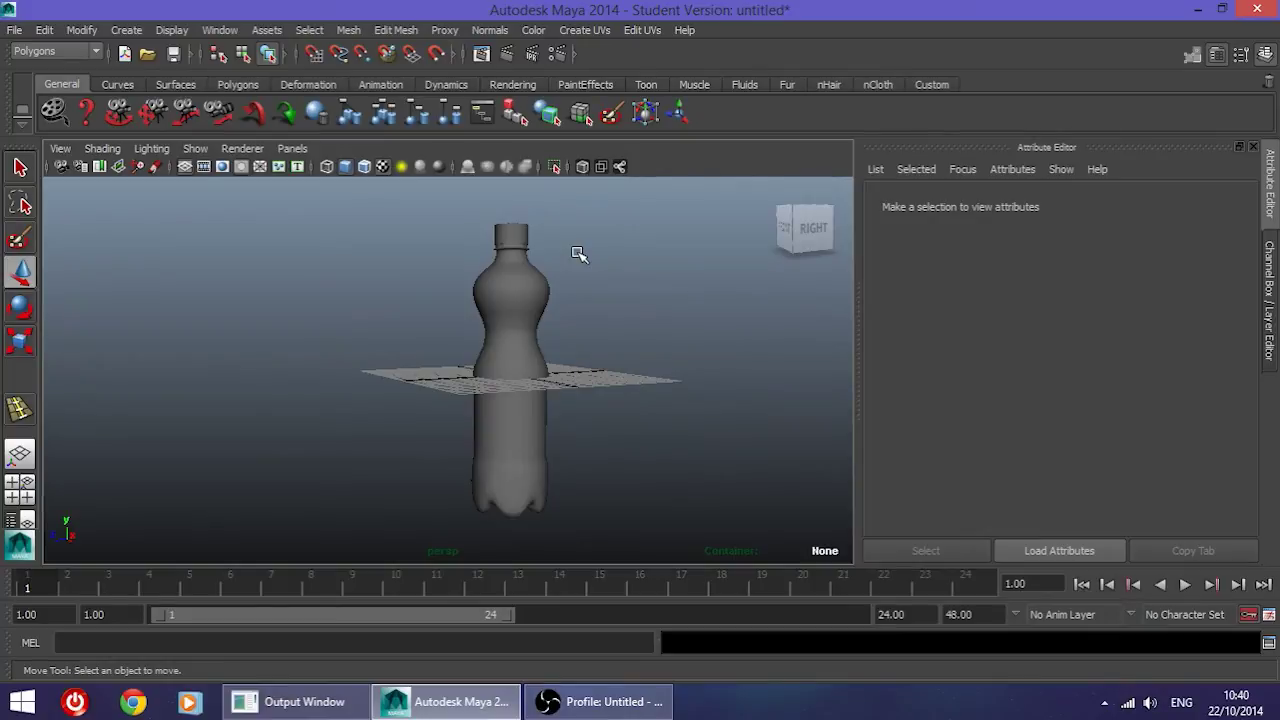